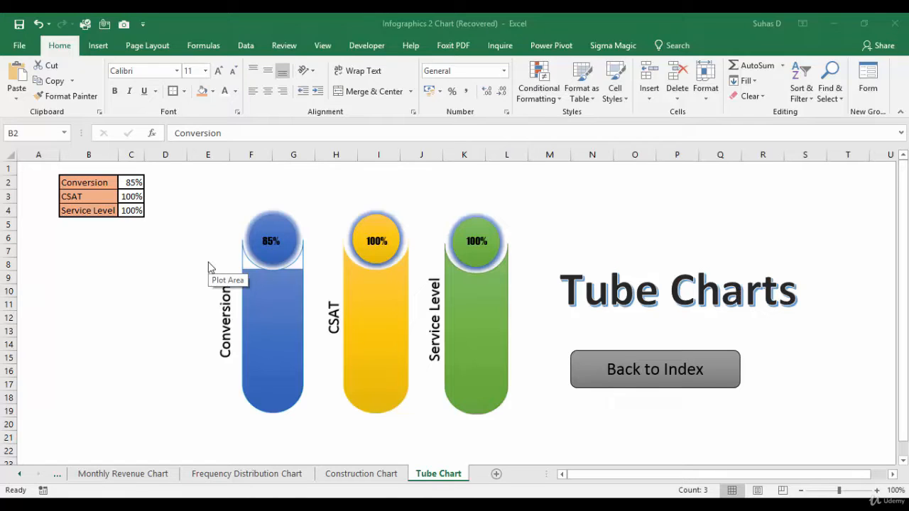
Examine the Conversion, CSAT and Service Level table entries alongside their matching tube charts
left_click(110, 179)
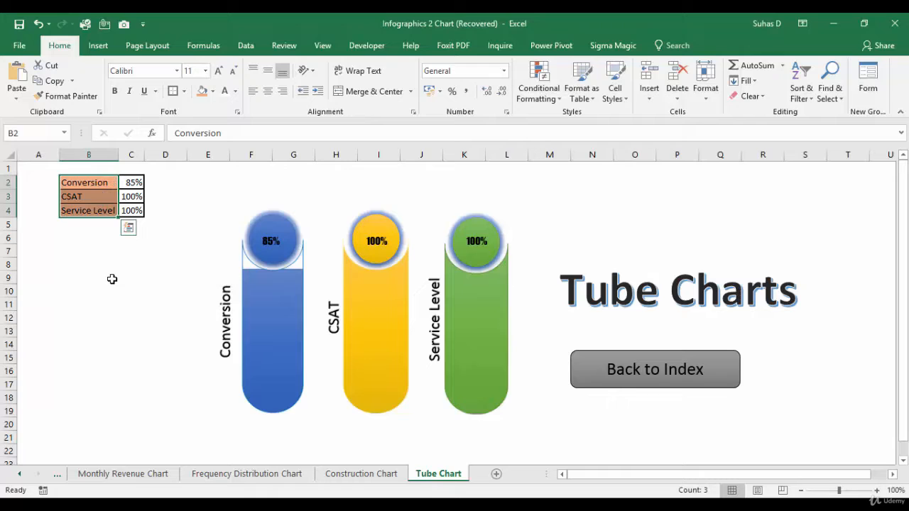
left_click(291, 362)
left_click(357, 351)
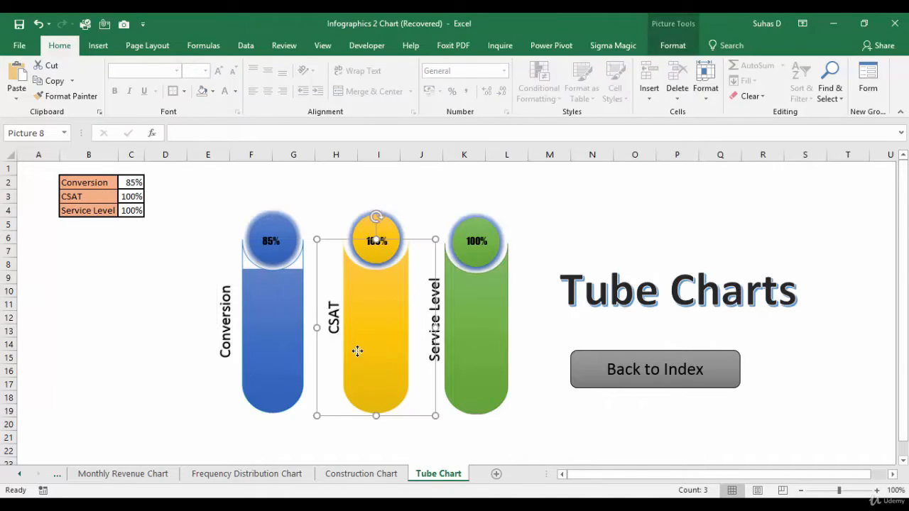
left_click(438, 347)
left_click(469, 346)
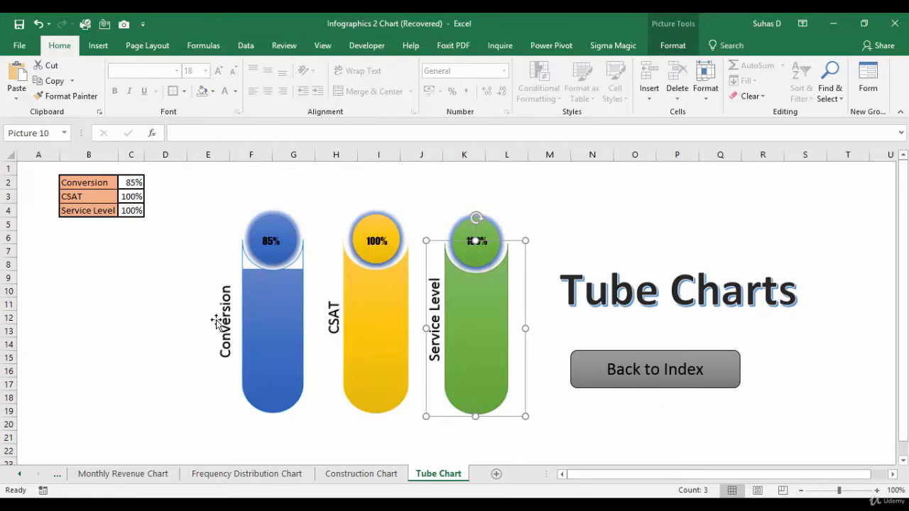
left_click(133, 182)
left_click(263, 334)
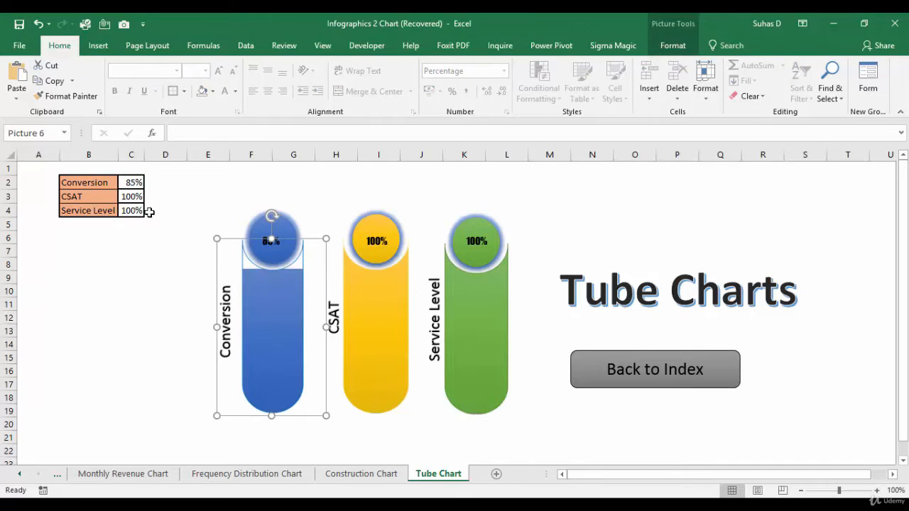
left_click(138, 198)
left_click(369, 340)
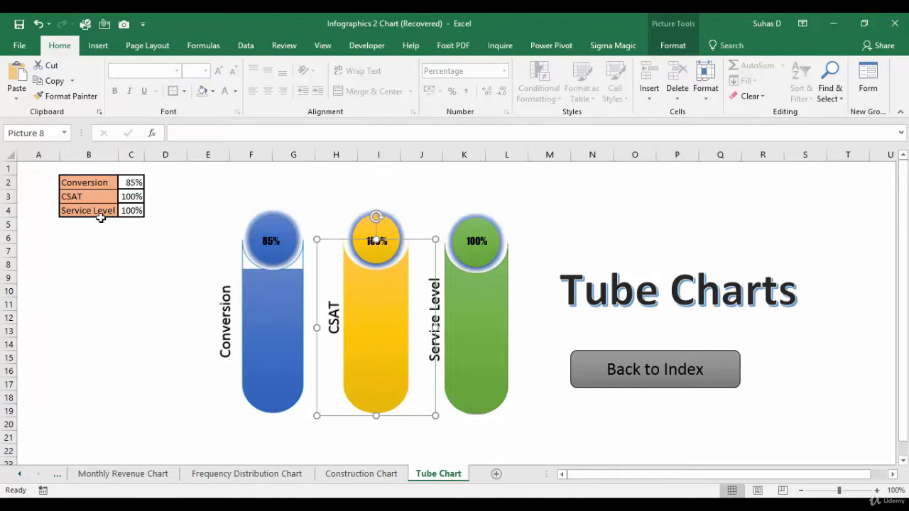
left_click(103, 213)
left_click(488, 338)
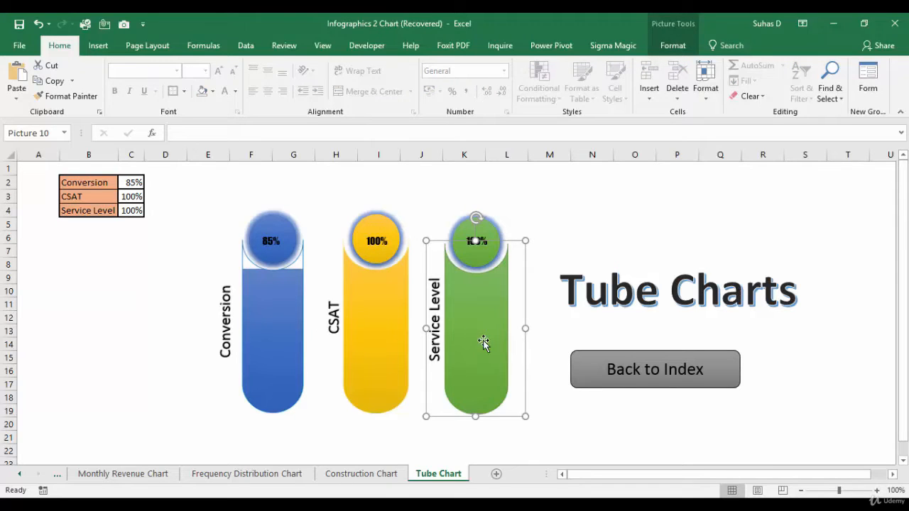
Set the CSAT value in C3 to 50% and the Service Level value in C4 to 84%
left_click(131, 197)
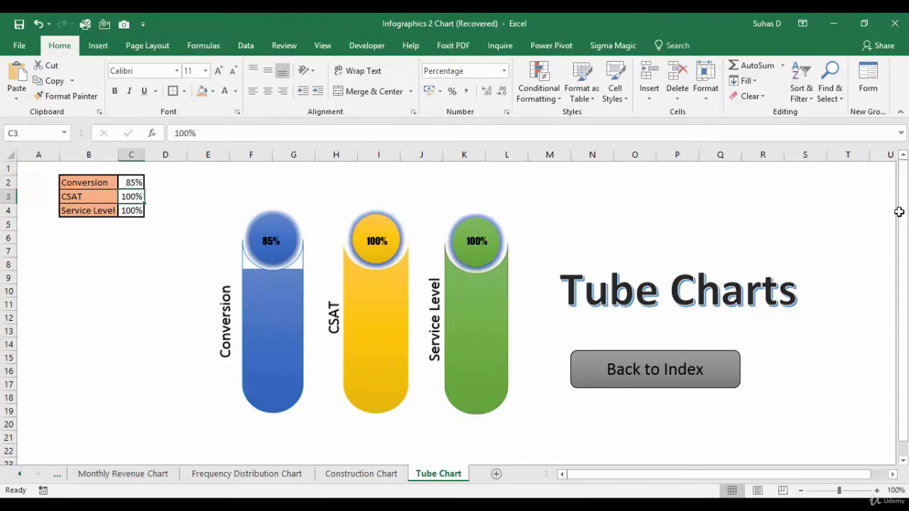
type("50")
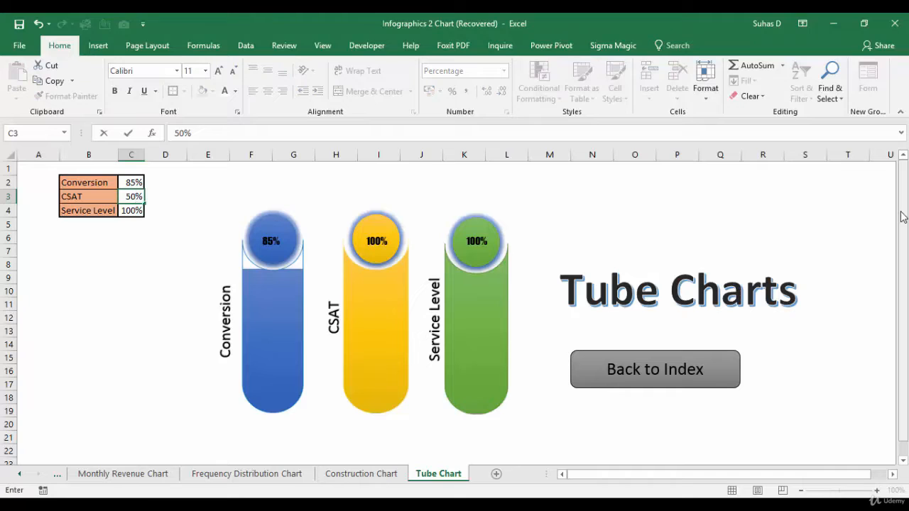
key("Return")
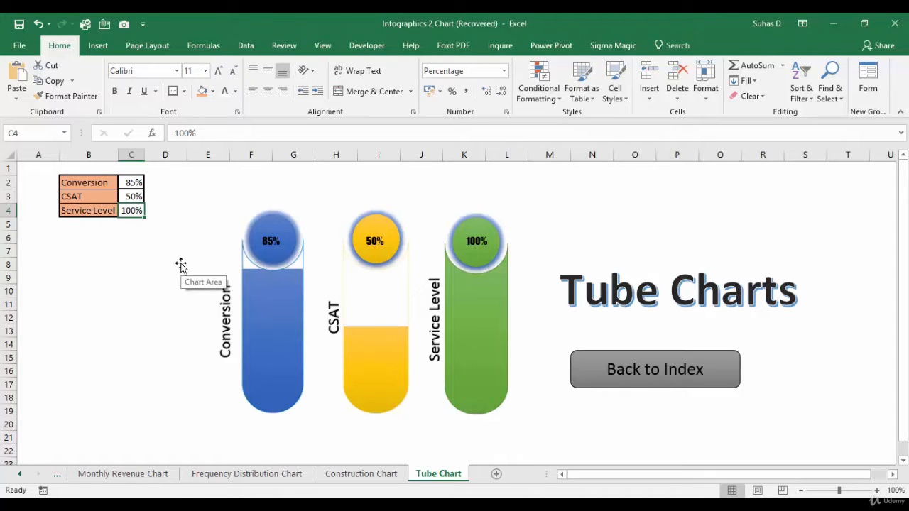
type("84")
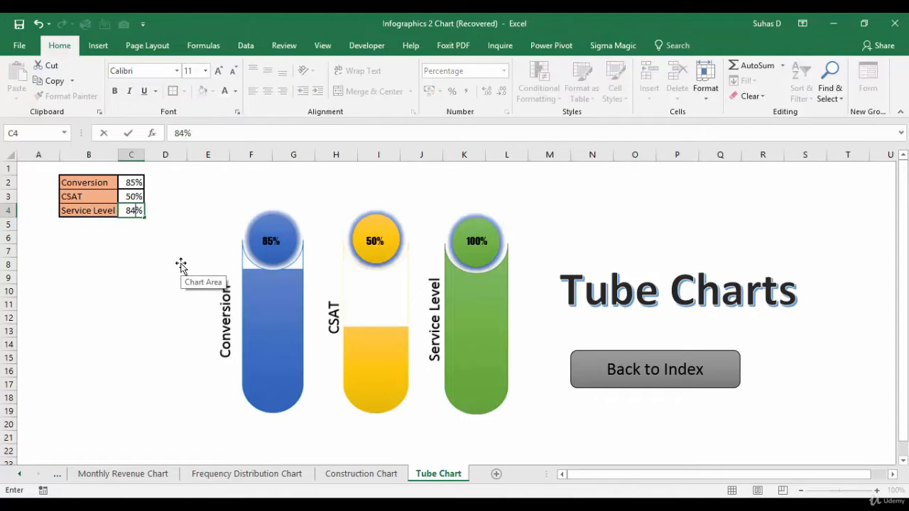
key("Return")
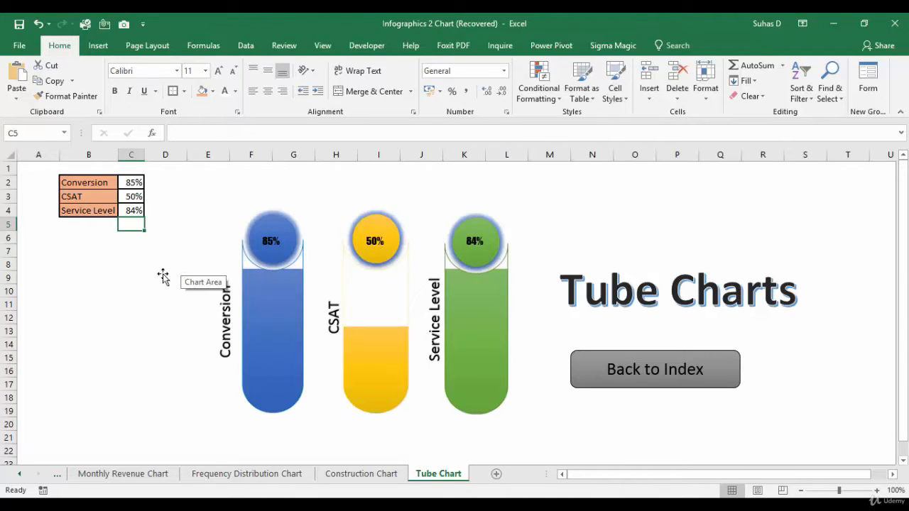
Copy the metrics table B2:C4 from the Tube Chart sheet to cell B2 of the blank workbook Book2
left_click(168, 369)
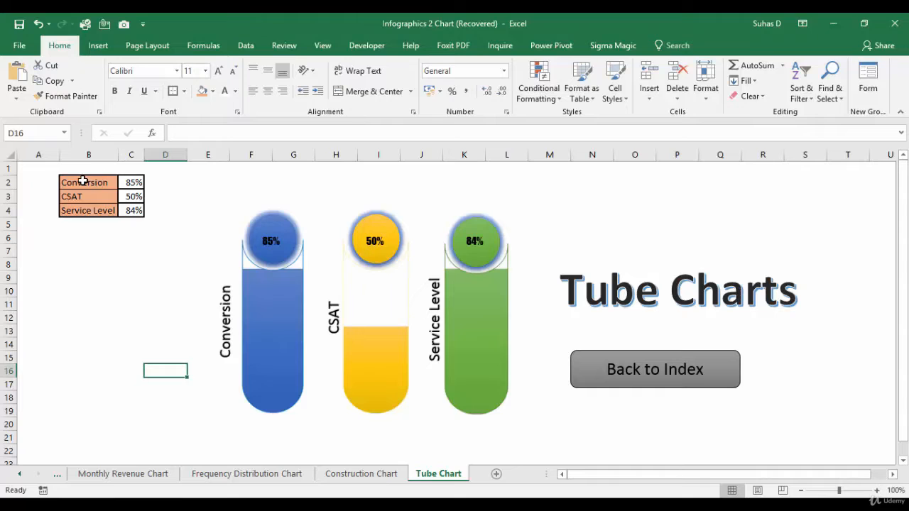
left_click_drag(77, 182, 126, 208)
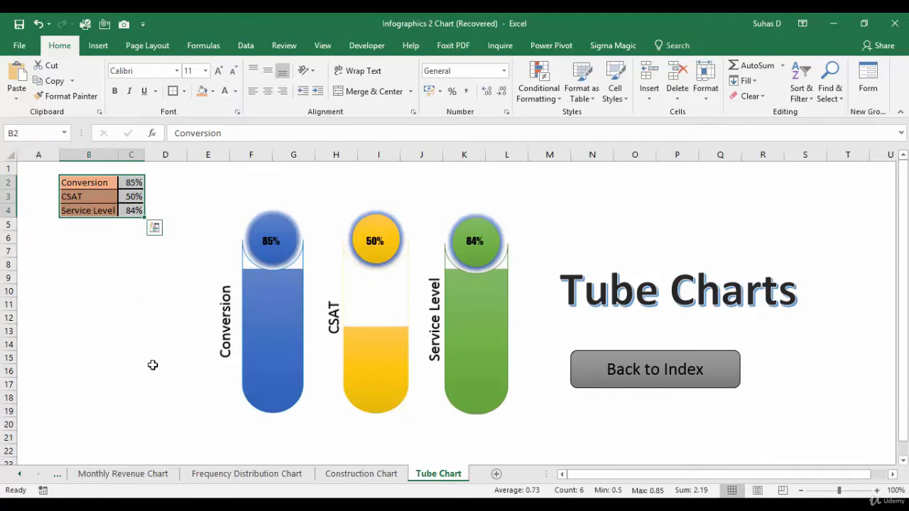
key("ctrl+c")
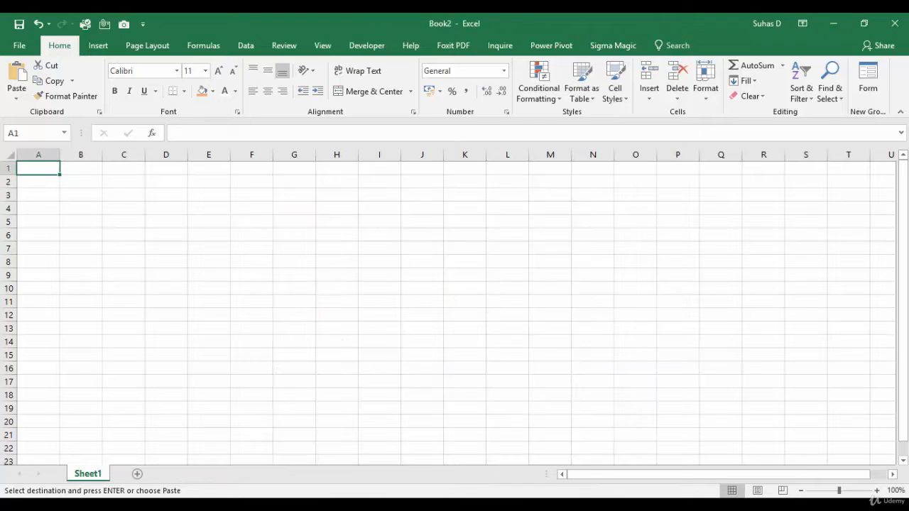
left_click(76, 181)
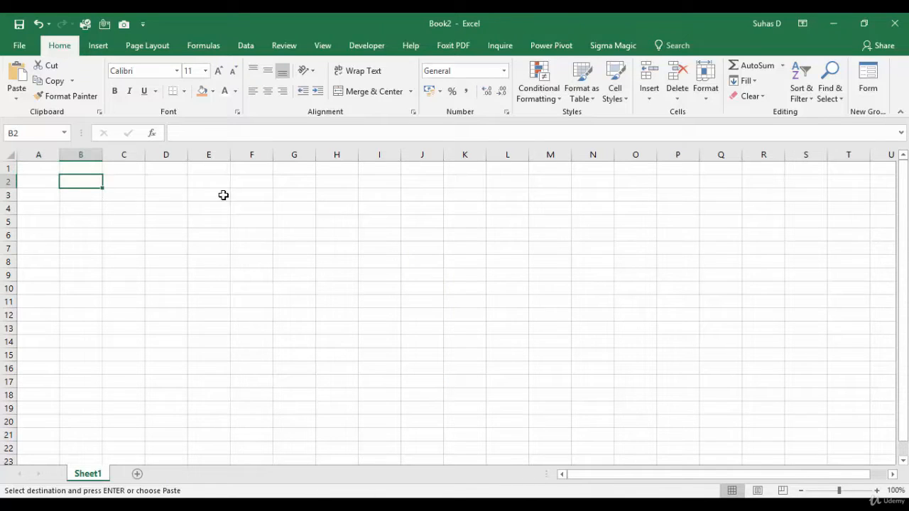
key("ctrl+v")
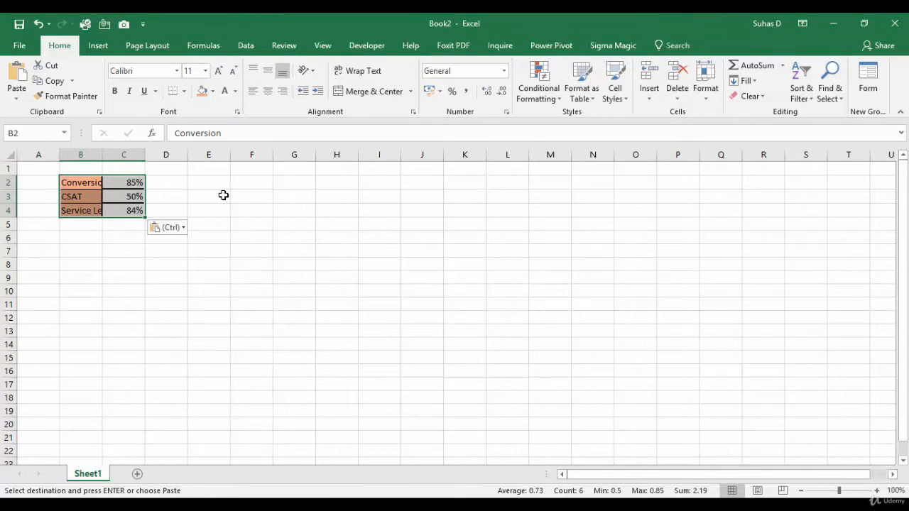
Calculate the remaining percentage for Conversion in D2 with the formula =1-C2
left_click(168, 182)
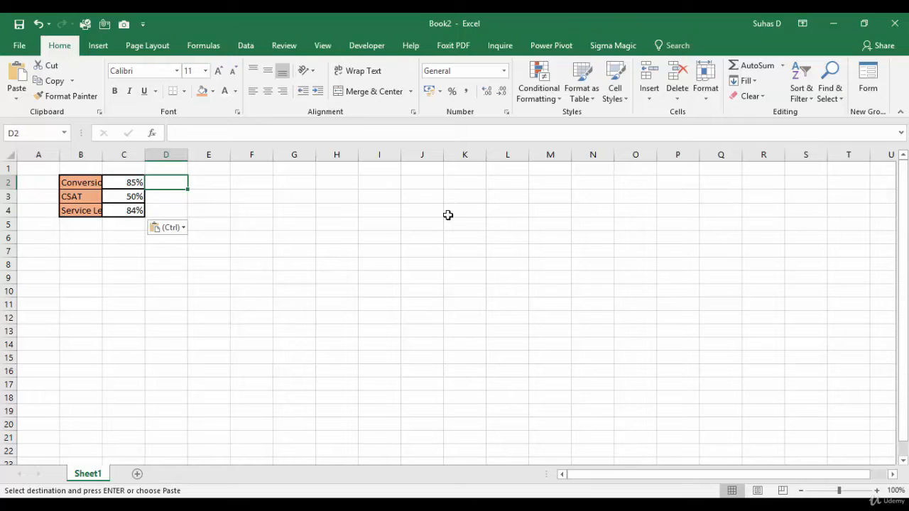
type("=")
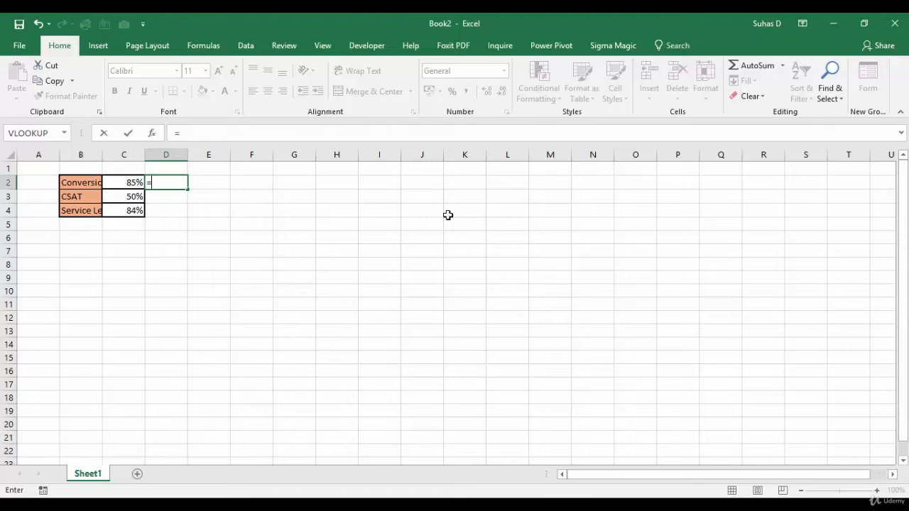
type("1-")
left_click(118, 183)
key("Return")
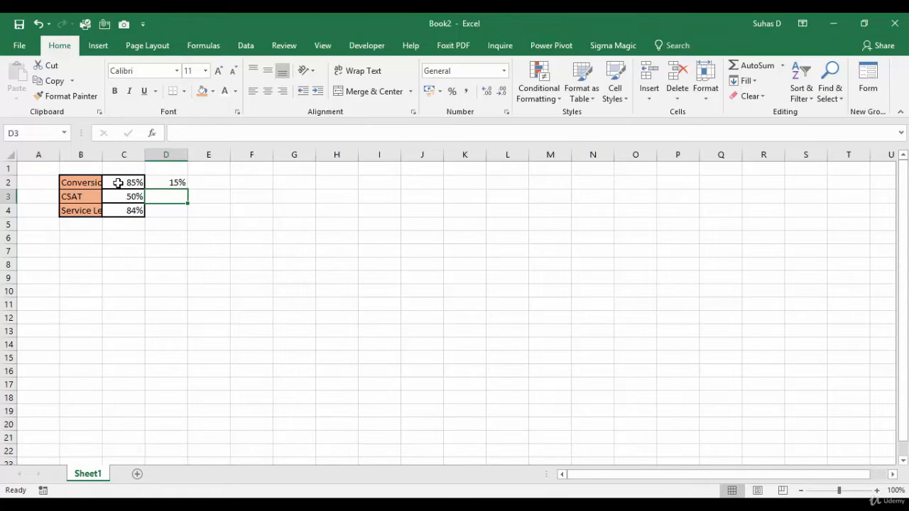
left_click(118, 184)
left_click(171, 183)
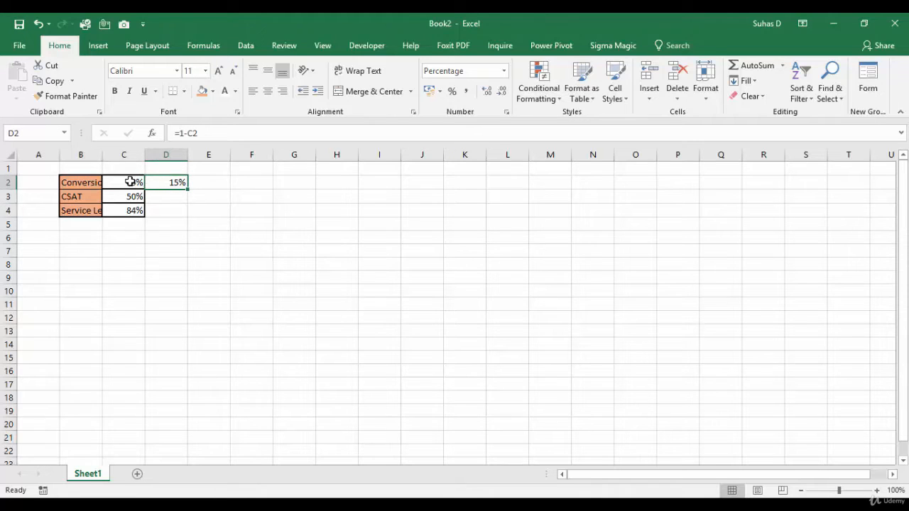
Fit column B's width to its labels and fill the D2 formula down through D4
double_click(103, 151)
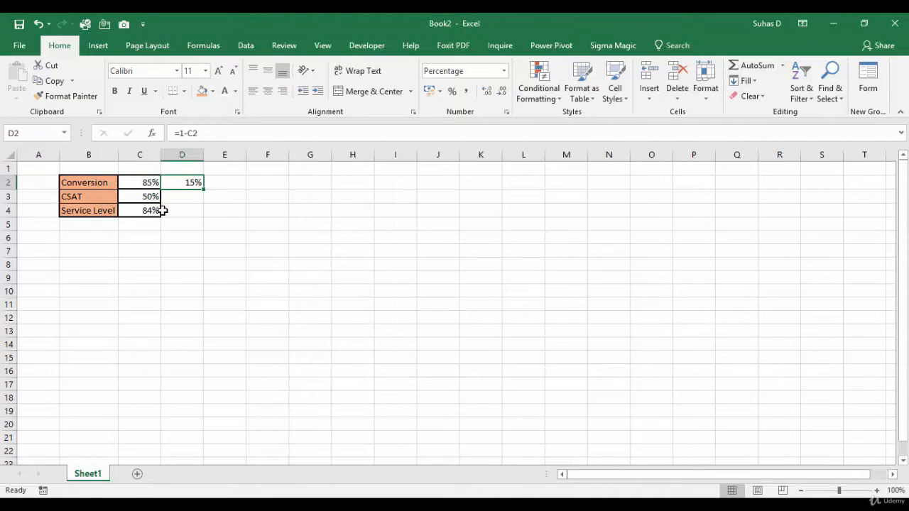
left_click_drag(205, 188, 202, 217)
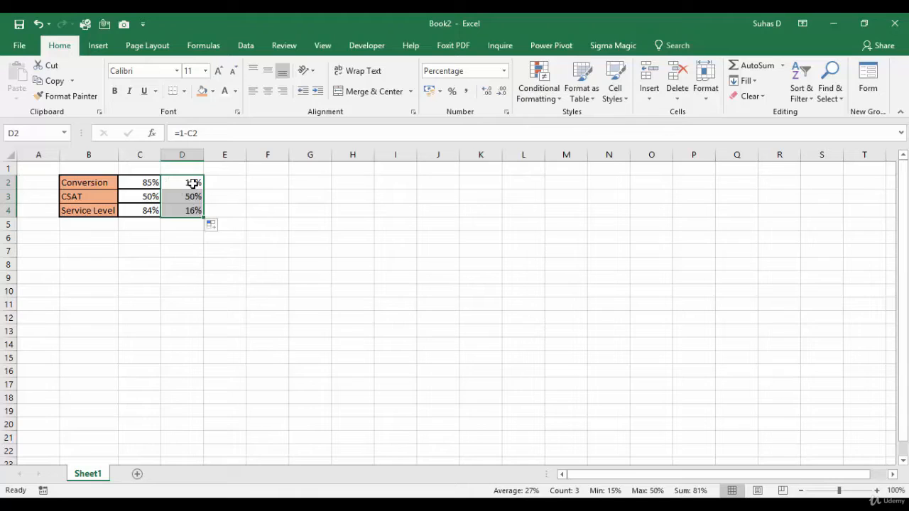
left_click(367, 228)
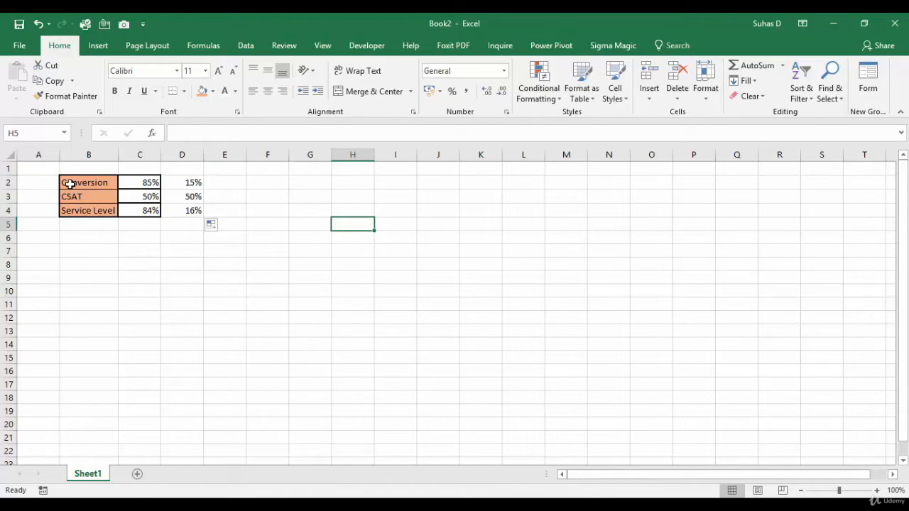
Insert a 2-D stacked column chart from the Conversion row B2:D2 and place it next to the table
left_click_drag(69, 184, 181, 181)
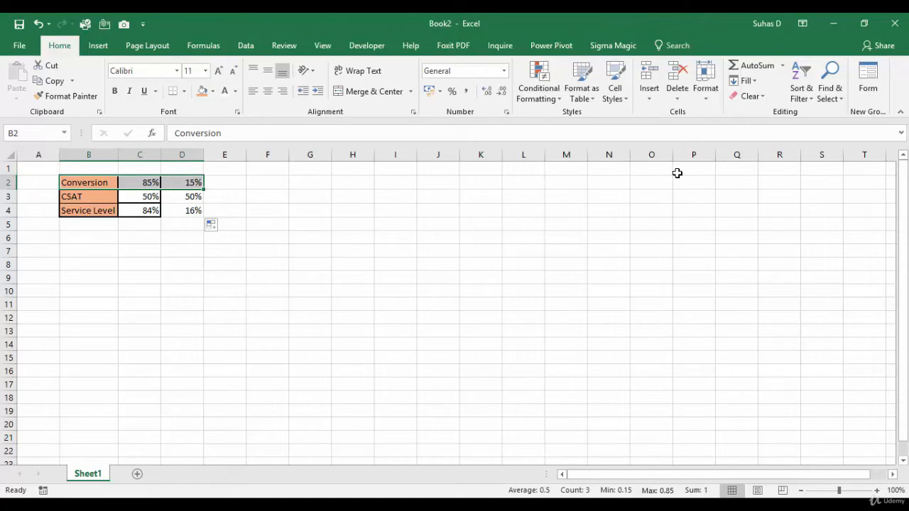
left_click(98, 47)
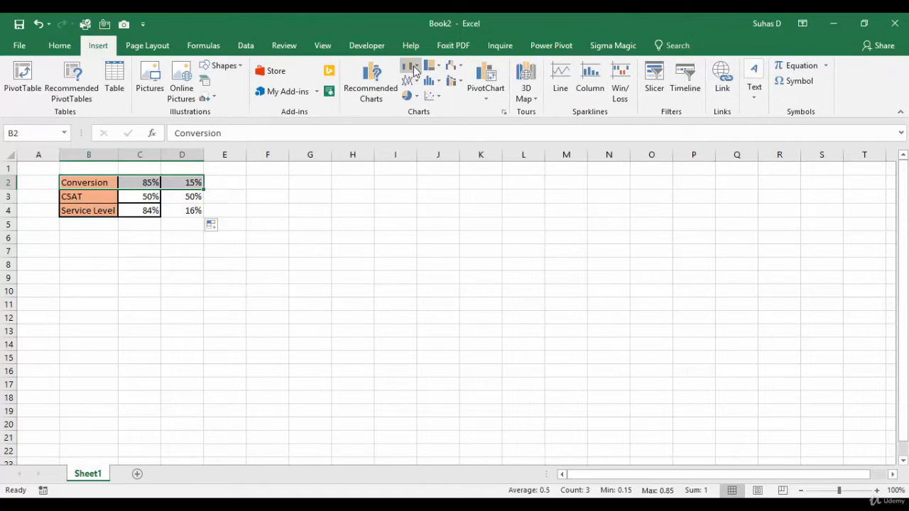
left_click(416, 67)
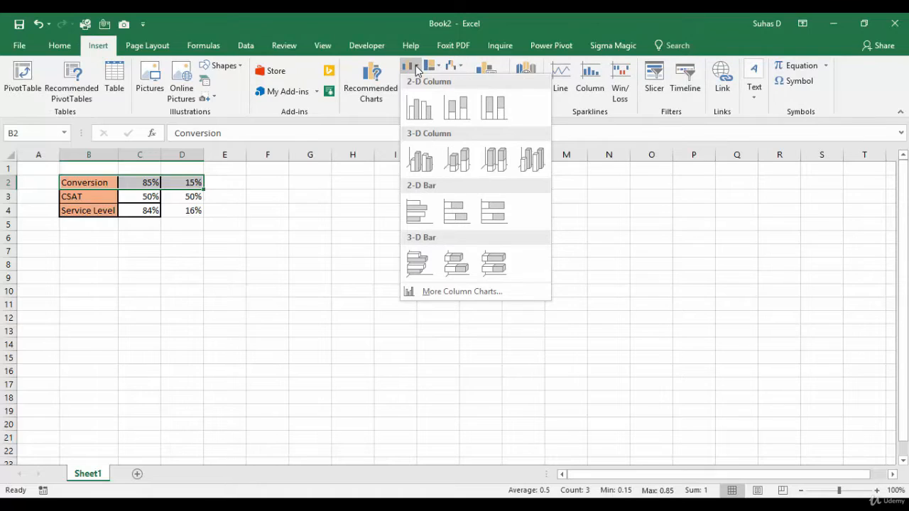
left_click(453, 106)
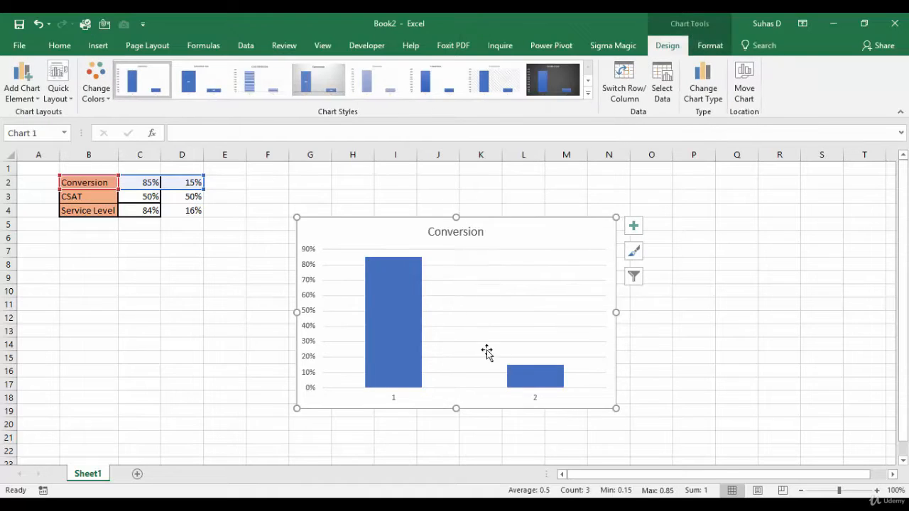
left_click_drag(390, 218, 319, 177)
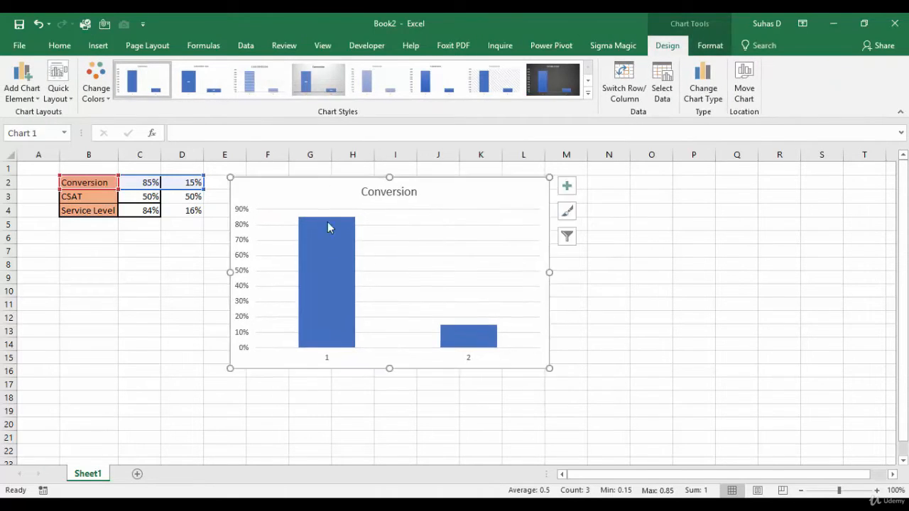
Switch the rows and columns of the Conversion chart's data source so both percentages stack in one column
right_click(416, 254)
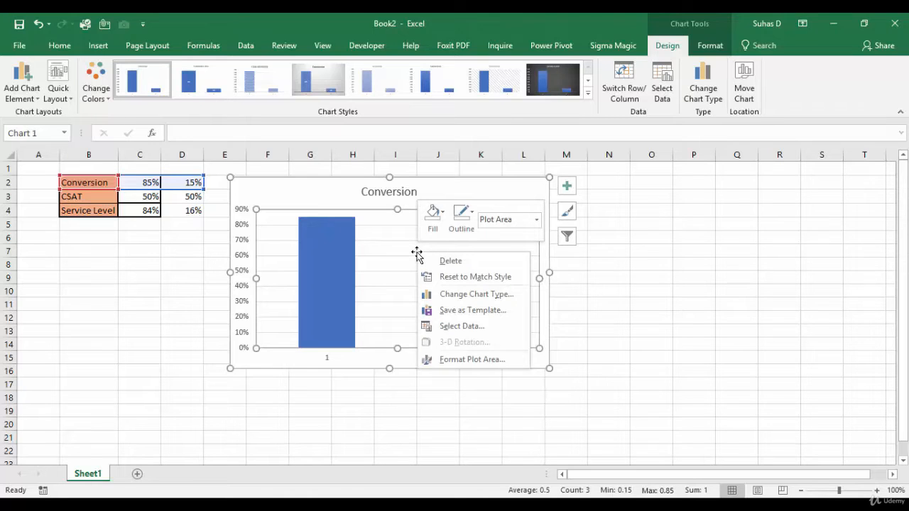
left_click(442, 328)
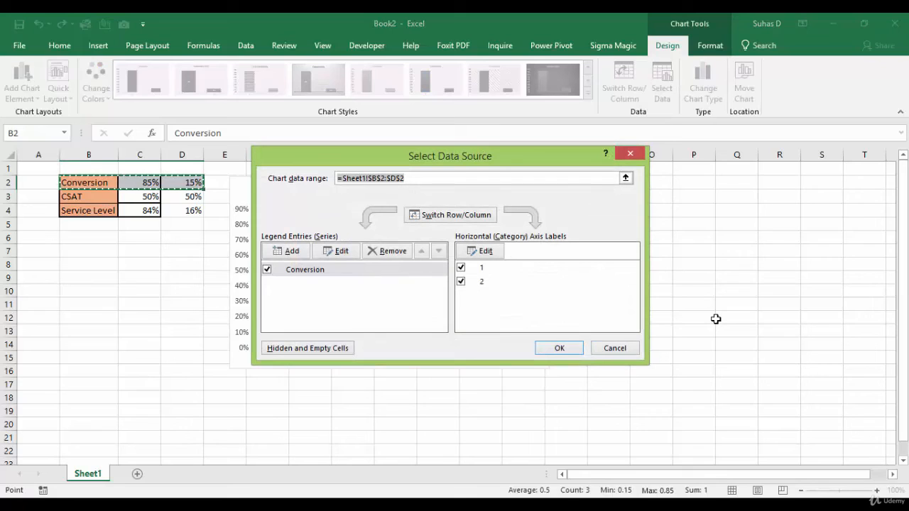
left_click(467, 216)
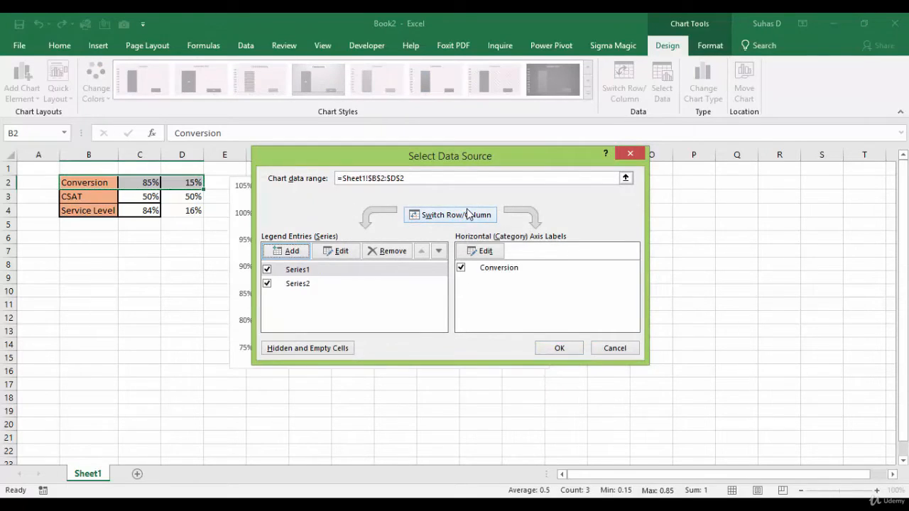
left_click(560, 349)
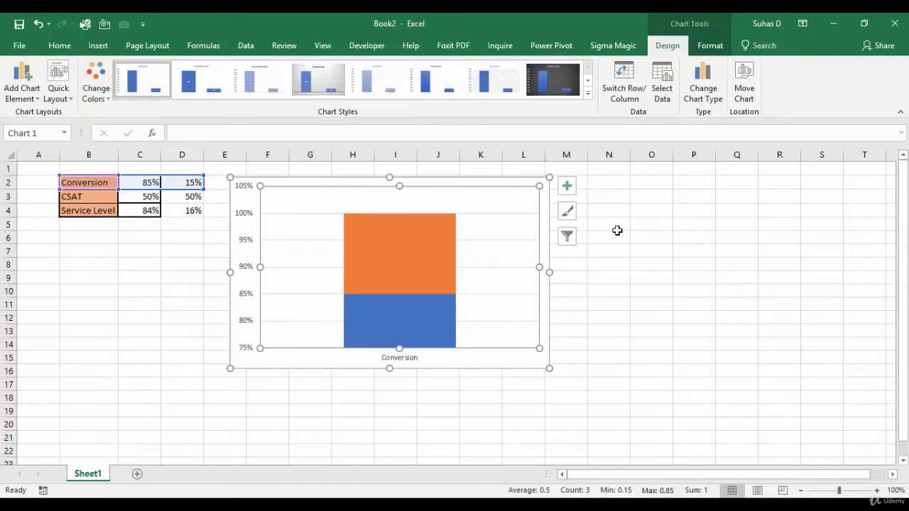
Set the Conversion chart's vertical axis bounds to a minimum of 0 and a maximum of 1.0
left_click(245, 322)
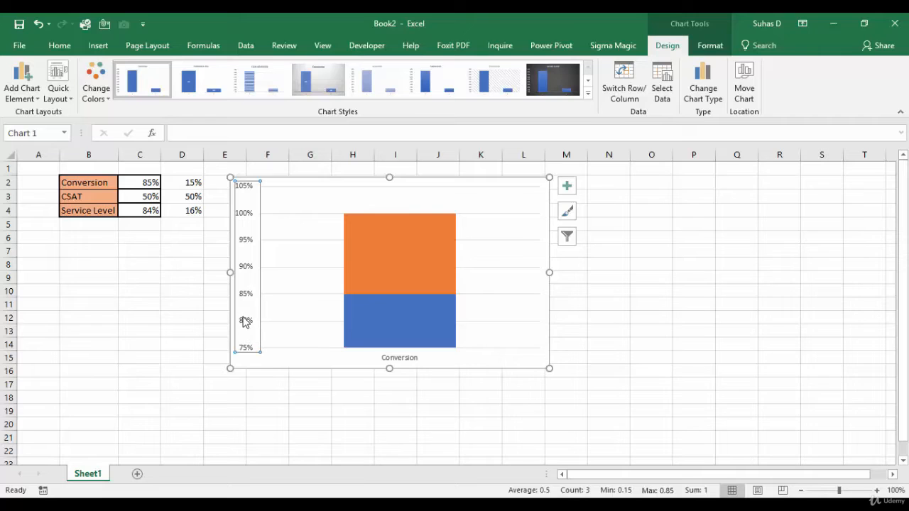
double_click(245, 323)
right_click(245, 323)
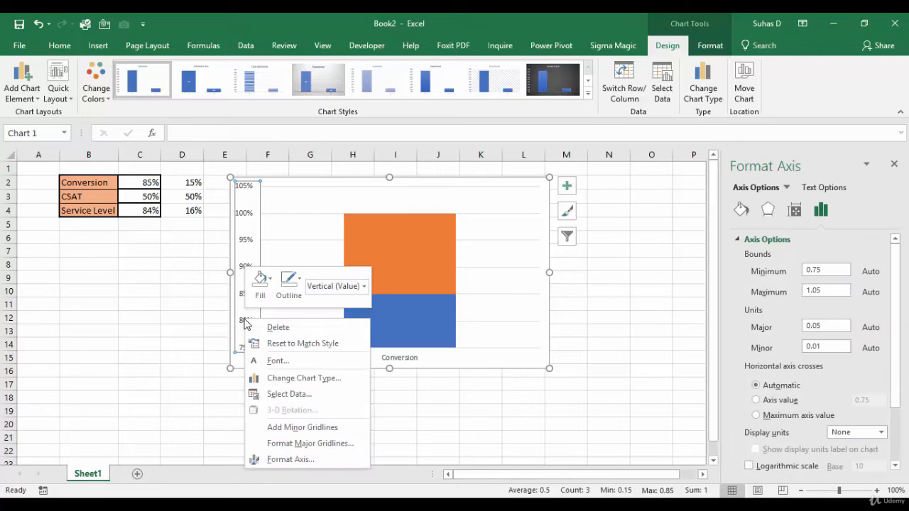
left_click(333, 461)
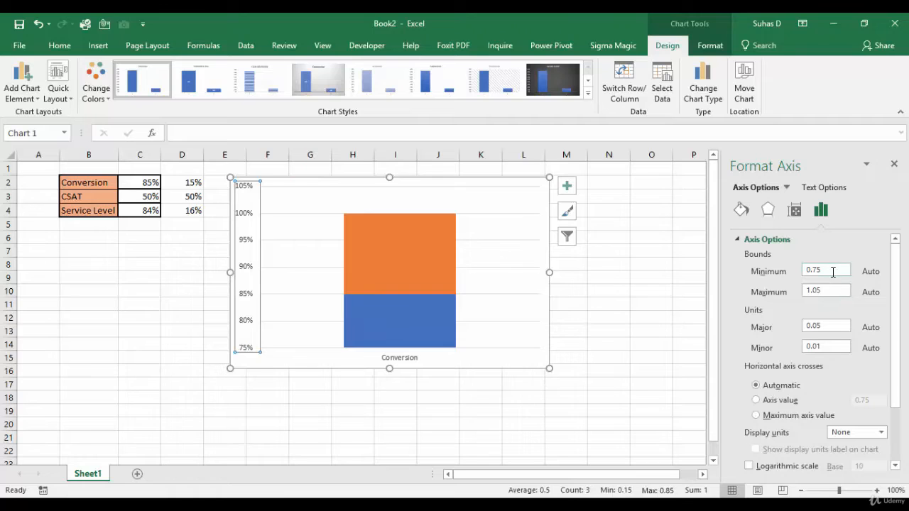
left_click_drag(833, 272, 758, 287)
type("0")
left_click(834, 292)
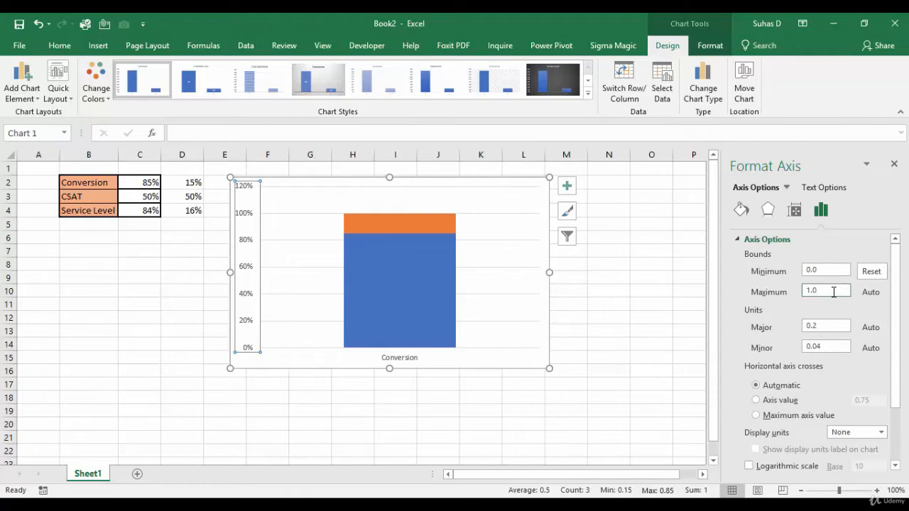
key("Return")
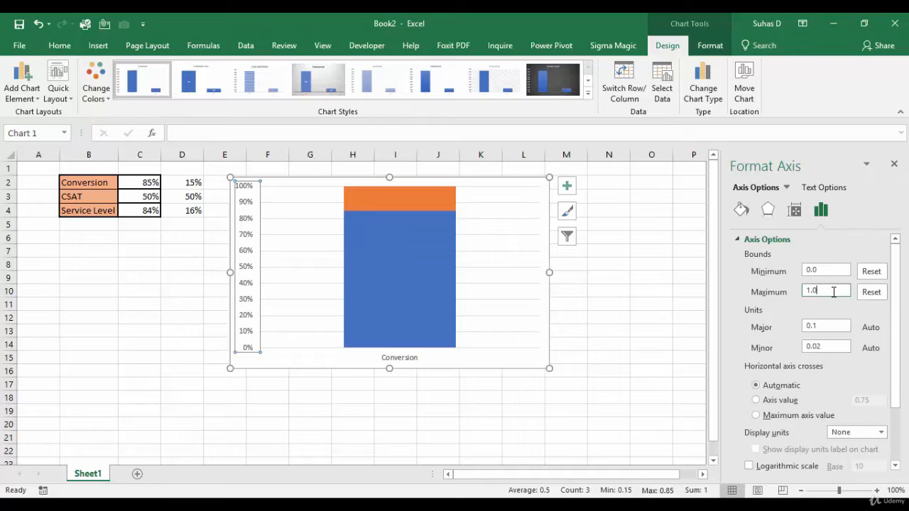
left_click(894, 164)
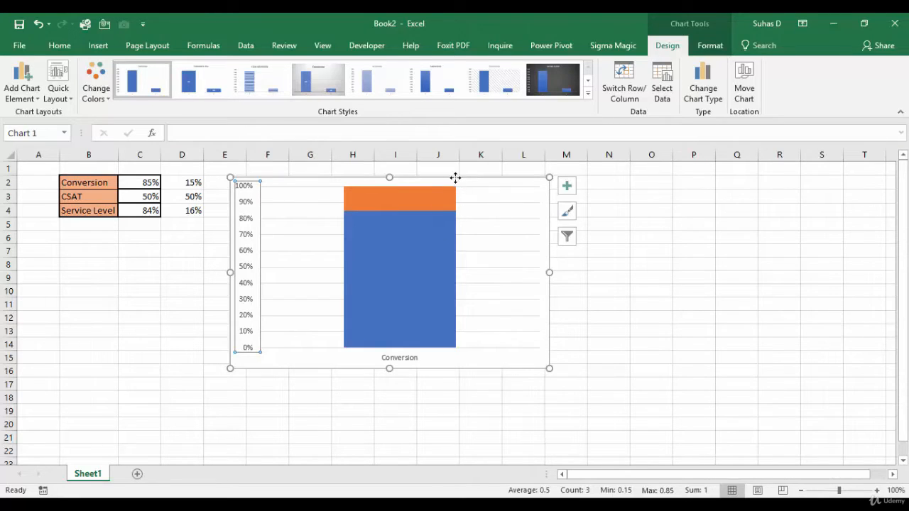
Move the Conversion chart slightly down and remove its gridlines and vertical axis
left_click_drag(456, 178, 444, 206)
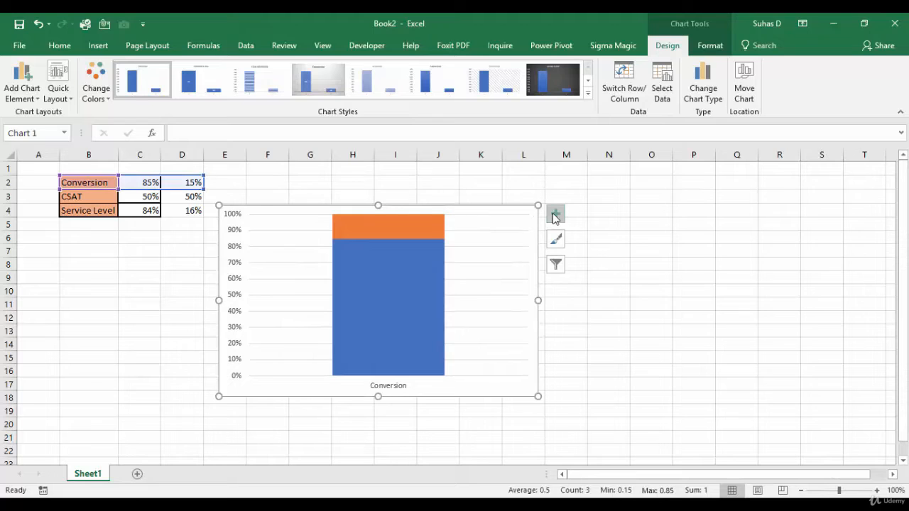
left_click(555, 216)
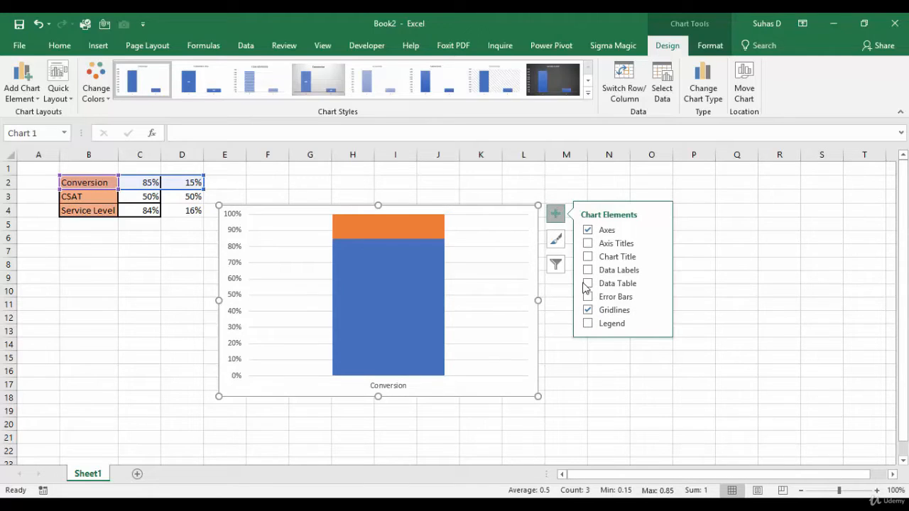
left_click(587, 312)
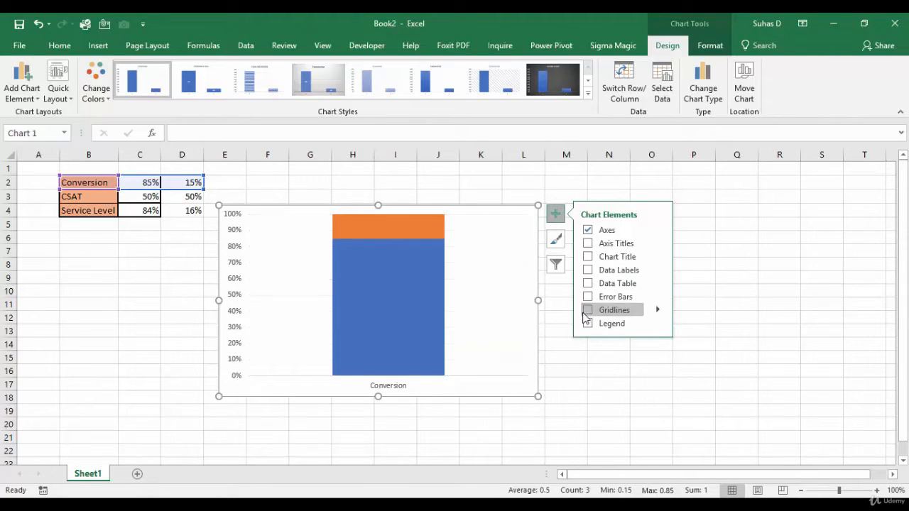
left_click(236, 263)
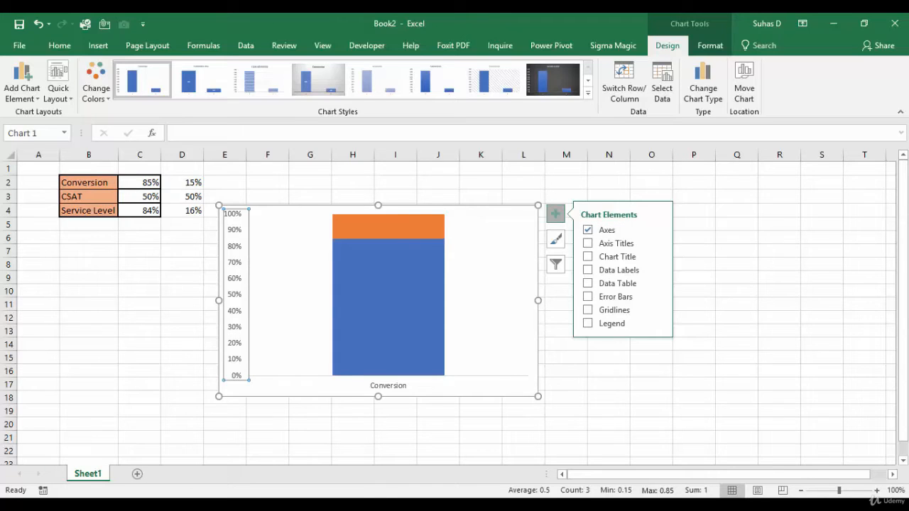
key("Delete")
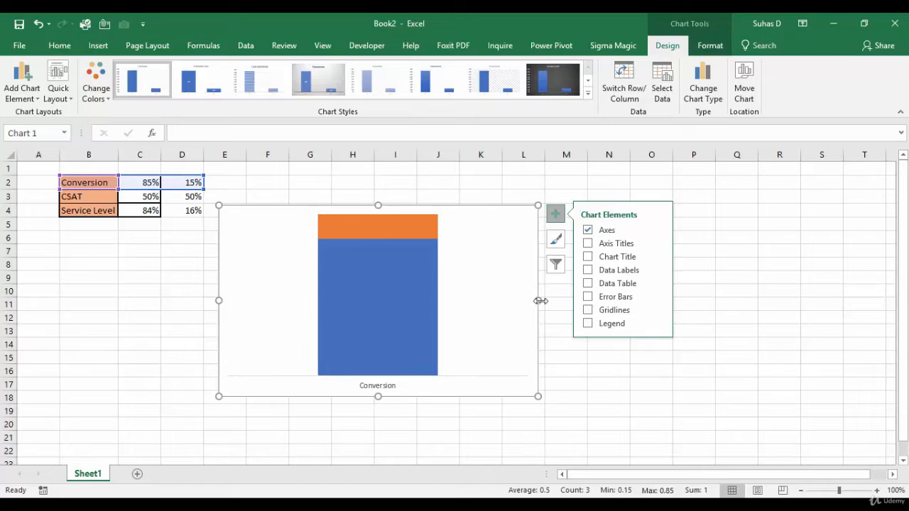
Narrow the Conversion chart to about 8.65 cm wide and shift it slightly down to start at row 5
left_click_drag(536, 301, 441, 343)
left_click_drag(440, 301, 435, 302)
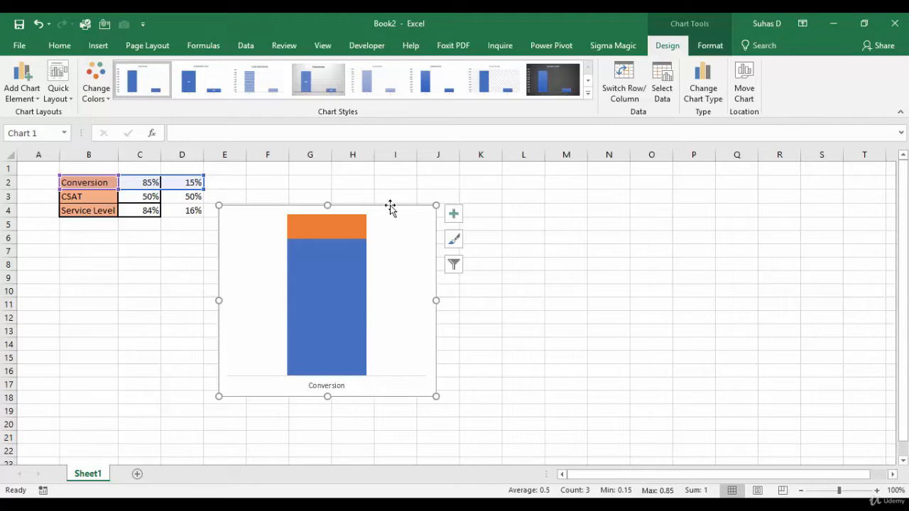
left_click_drag(391, 206, 388, 222)
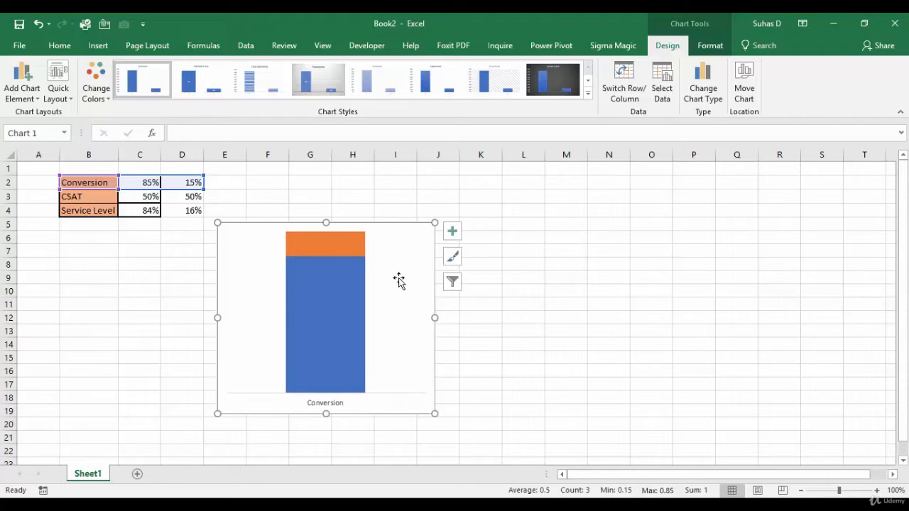
Set the orange remaining-percentage series on top of the Conversion column to No Fill
left_click(330, 247)
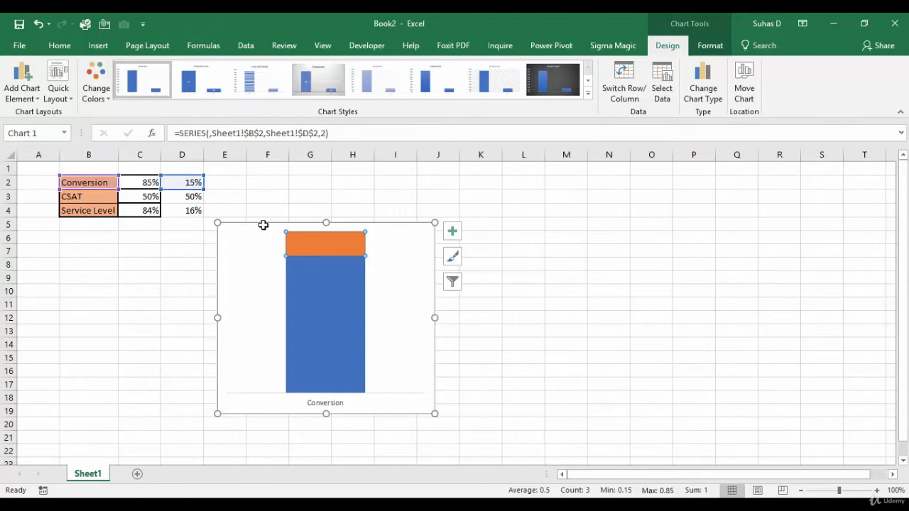
mouse_move(327, 243)
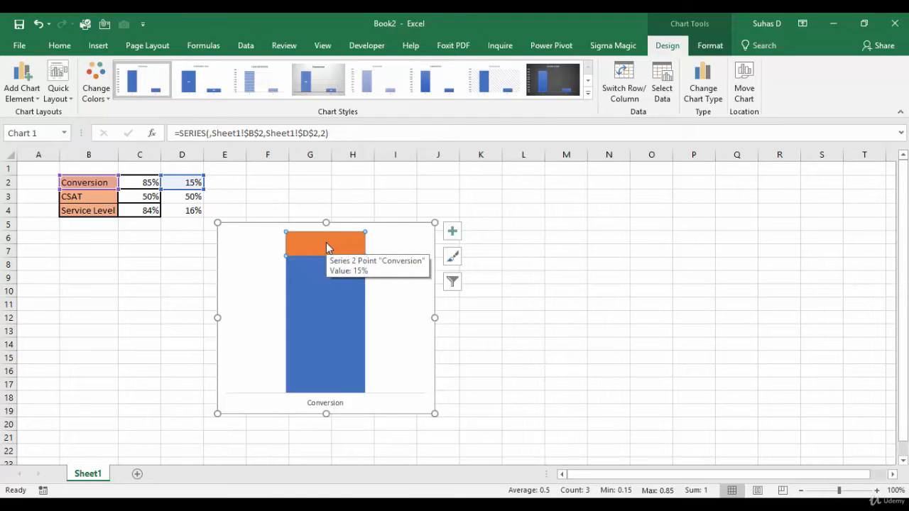
right_click(326, 246)
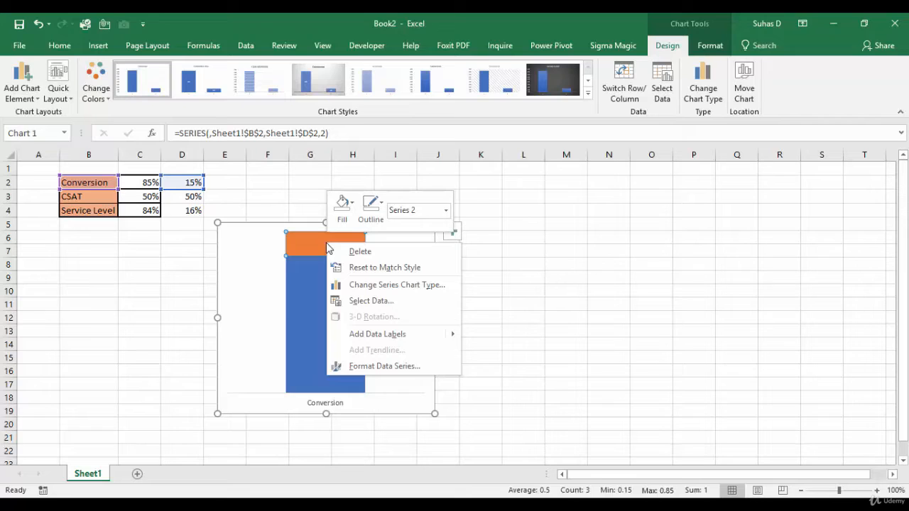
left_click(352, 209)
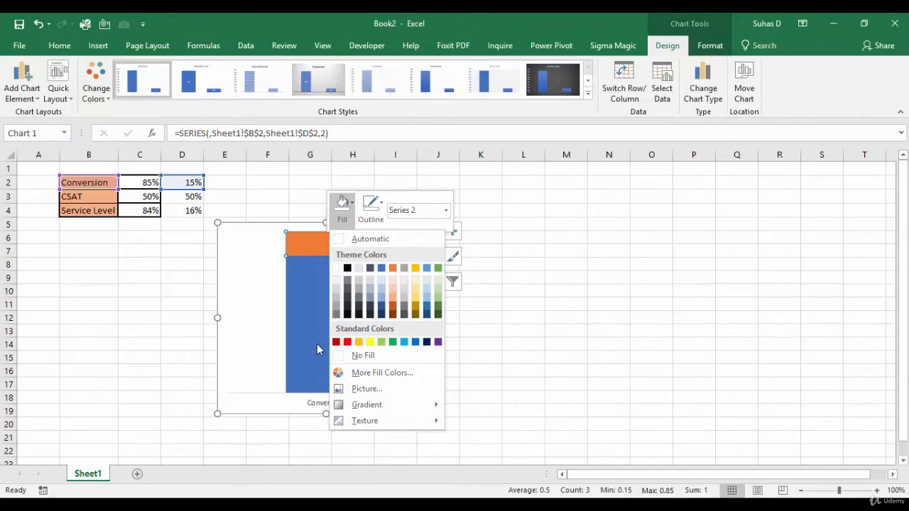
left_click(343, 357)
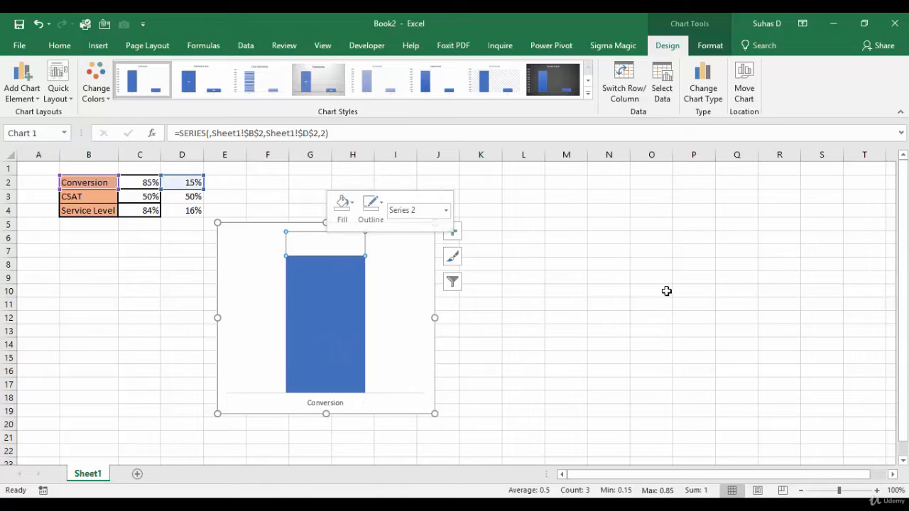
left_click(551, 354)
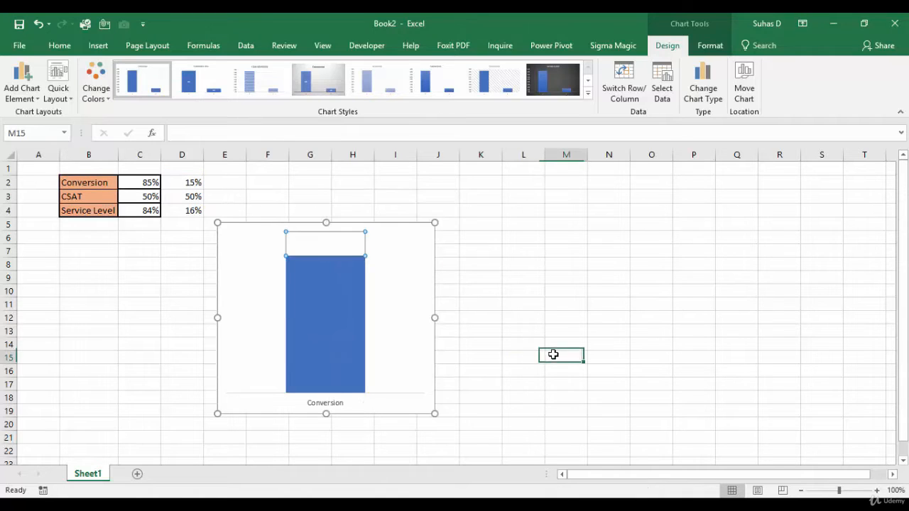
Move the Conversion chart directly below the table and set its chart area to No Fill and No Outline
left_click(435, 317)
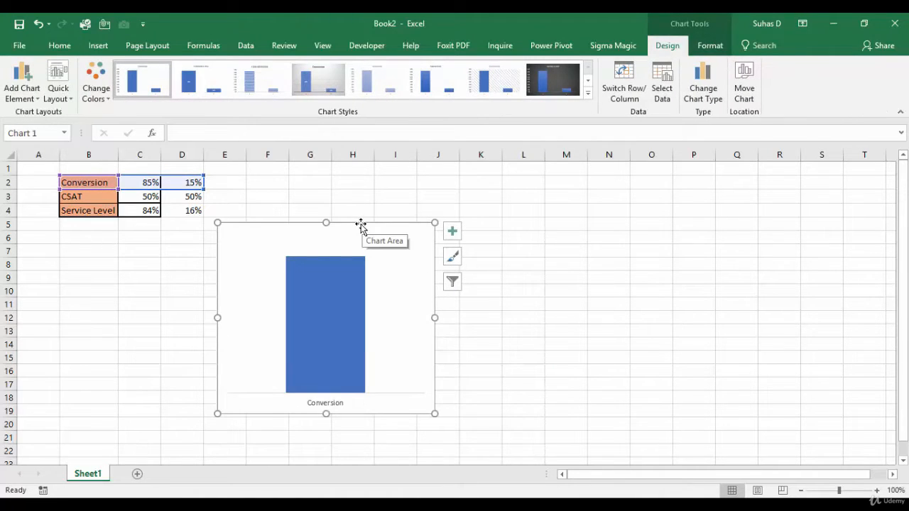
left_click_drag(361, 223, 204, 234)
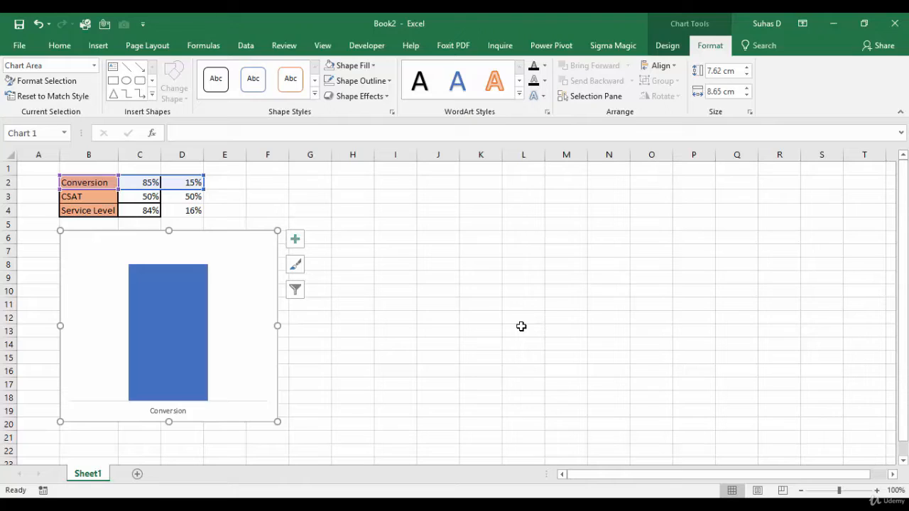
right_click(250, 240)
right_click(241, 237)
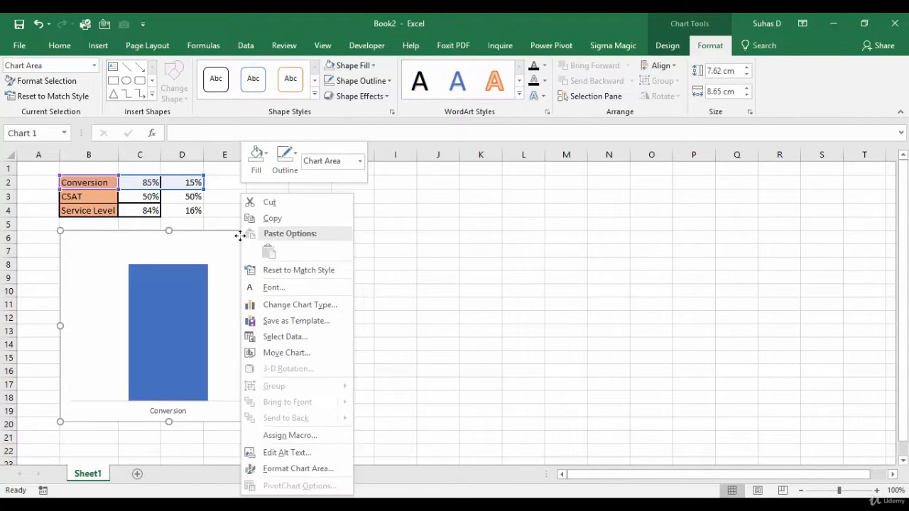
left_click(268, 162)
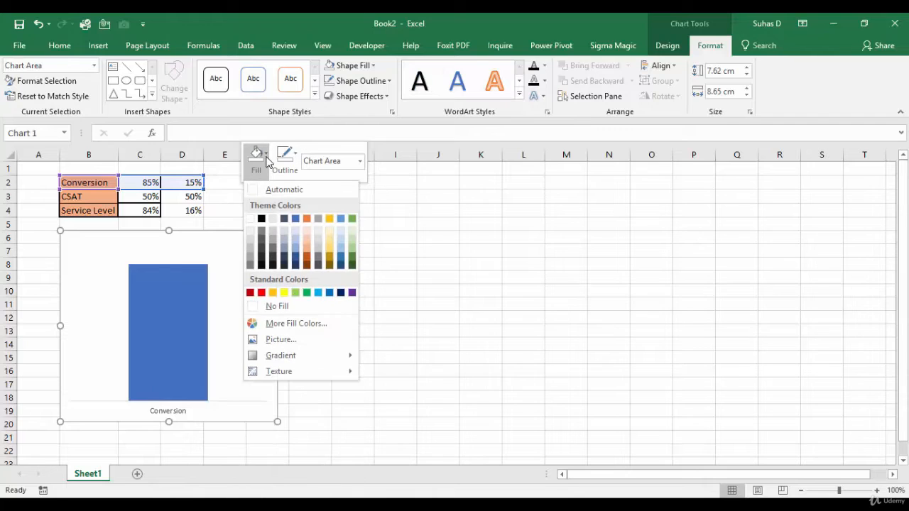
left_click(257, 305)
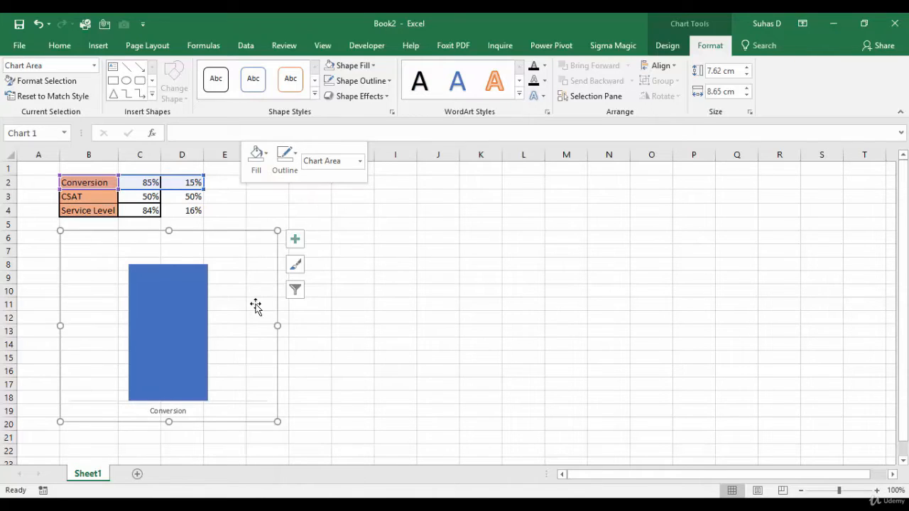
left_click(298, 163)
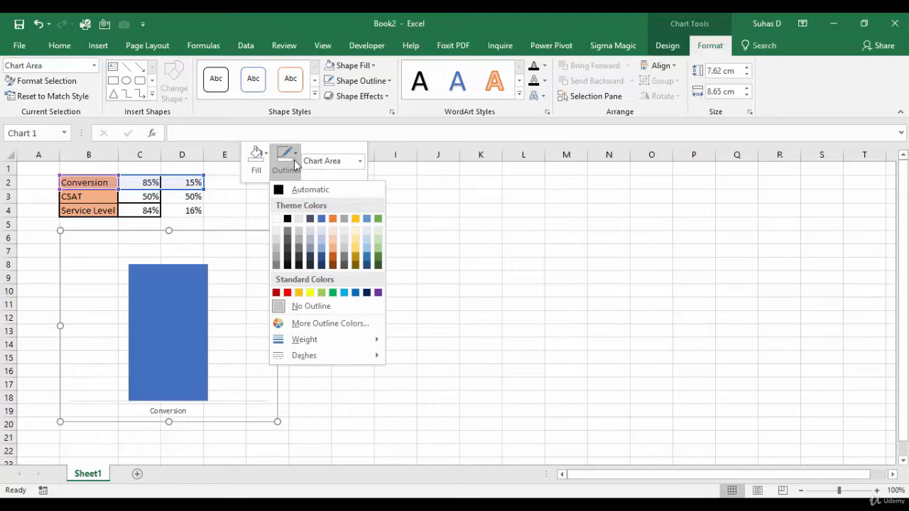
left_click(301, 306)
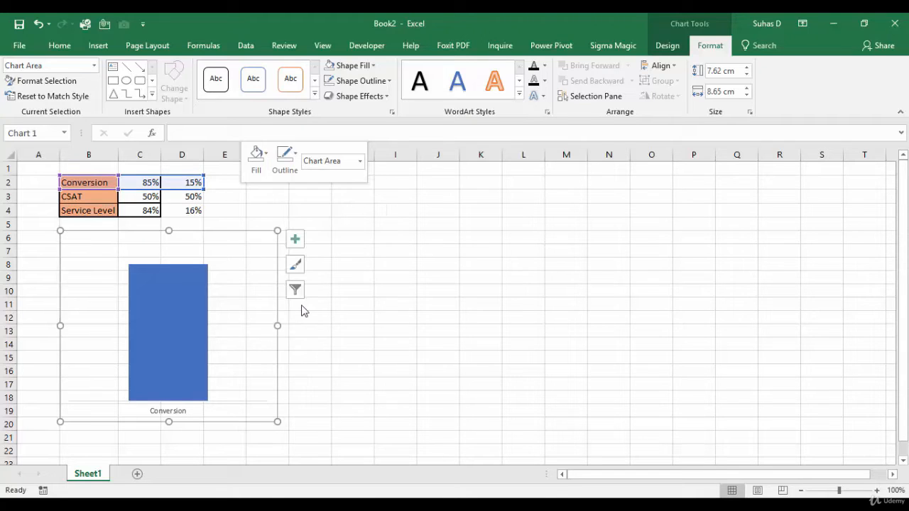
left_click(373, 247)
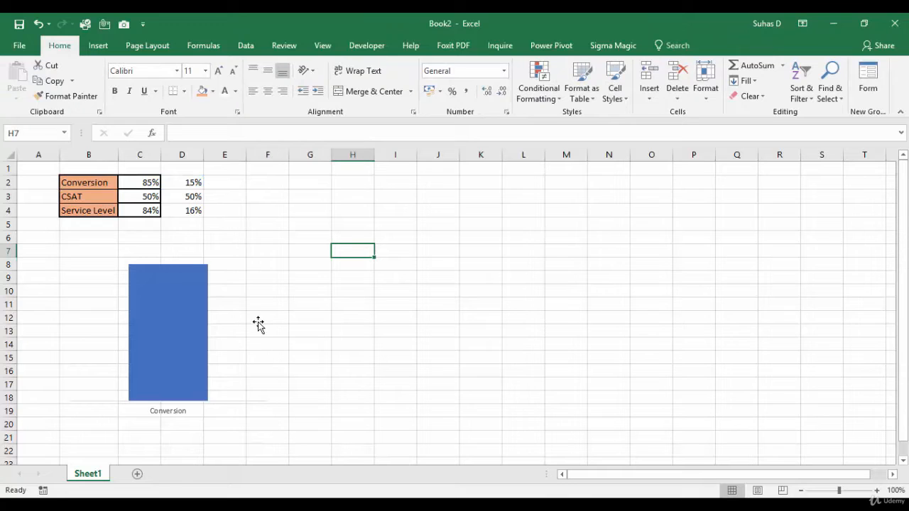
left_click(217, 301)
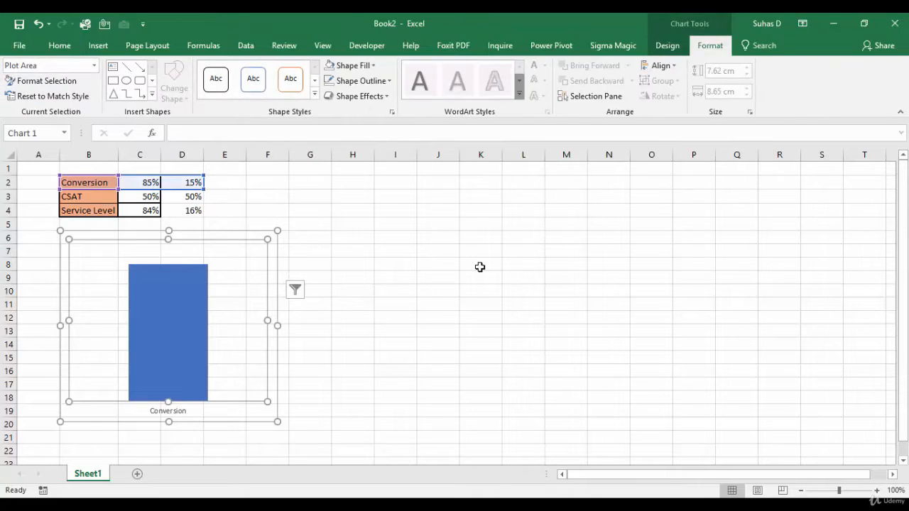
left_click(480, 265)
left_click(217, 287)
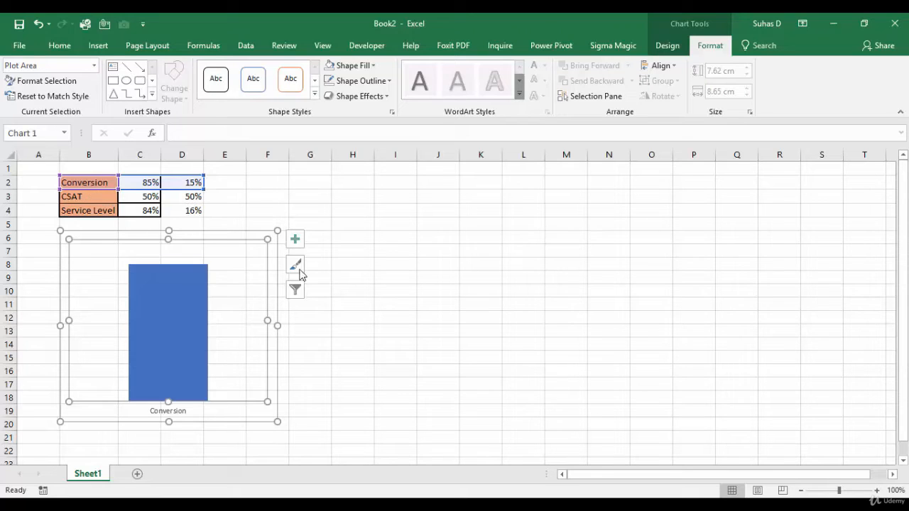
Copy the Conversion chart, paste it at H6 and N6, and move the middle copy closer to the original
left_click(232, 235)
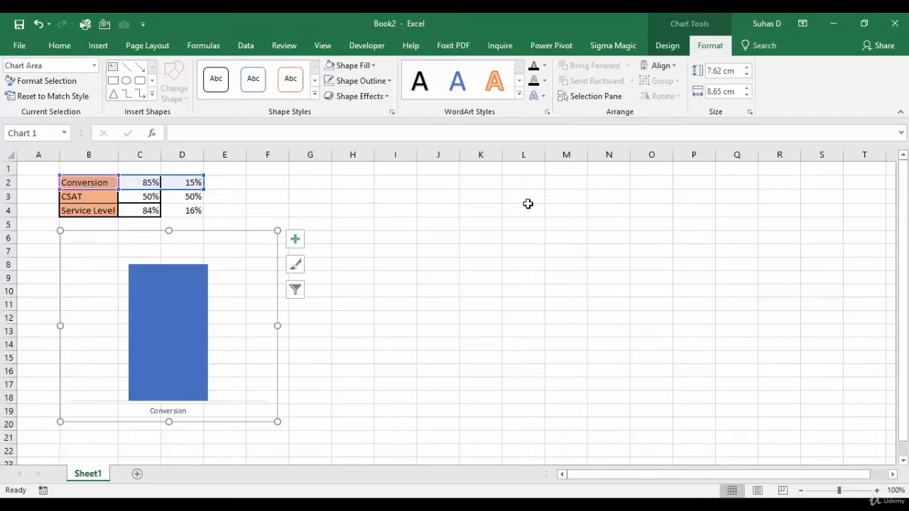
left_click(341, 237)
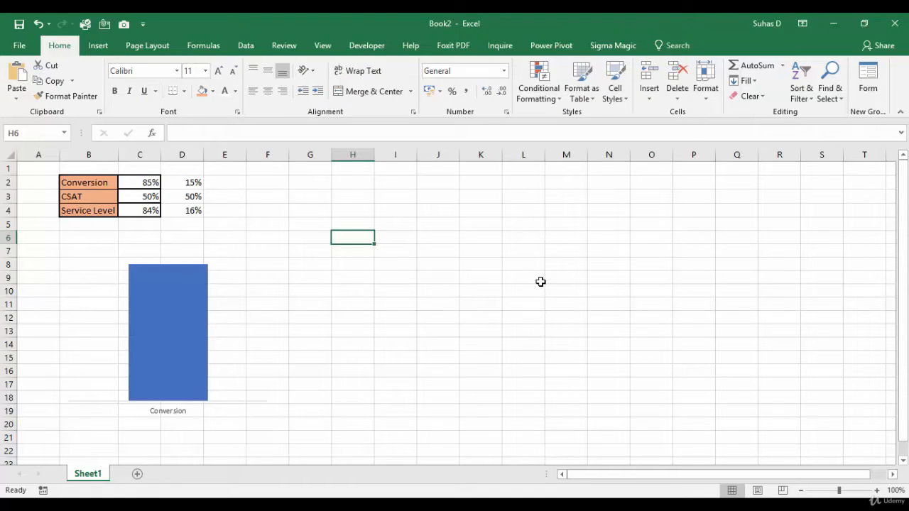
key("ctrl+v")
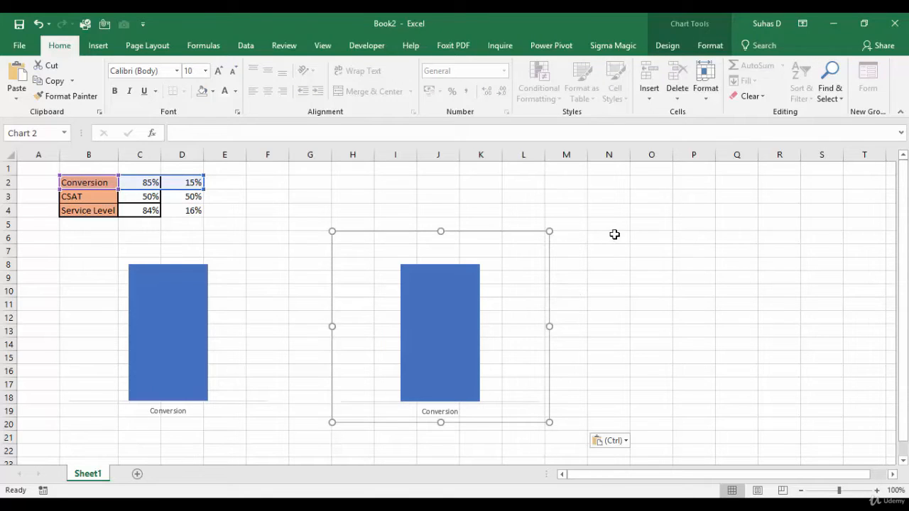
left_click(616, 238)
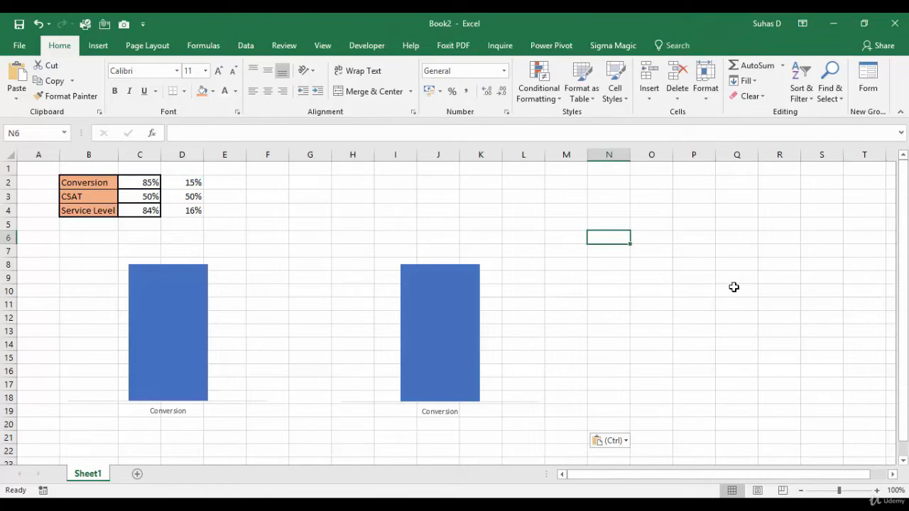
key("ctrl+v")
left_click_drag(440, 327, 393, 327)
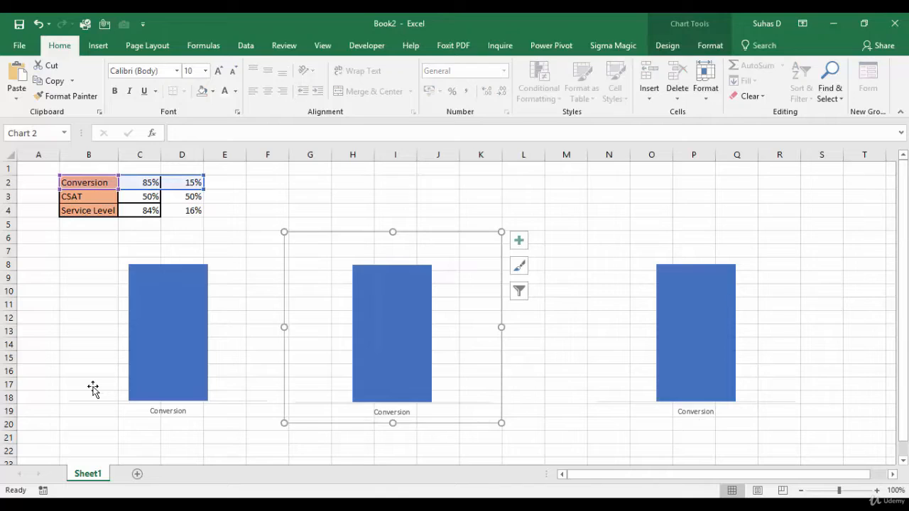
Move the third Conversion chart copy closer to the middle one, spanning about columns K to P
left_click(166, 339)
left_click(395, 352)
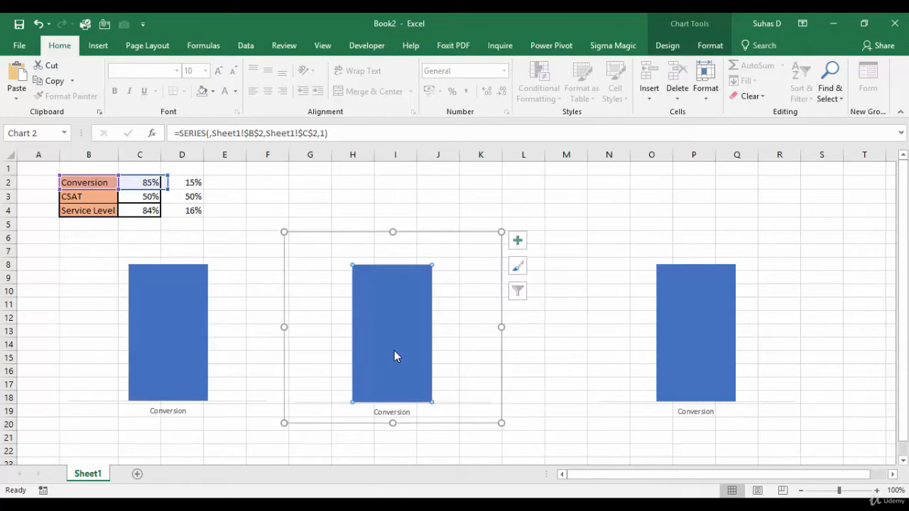
left_click(716, 330)
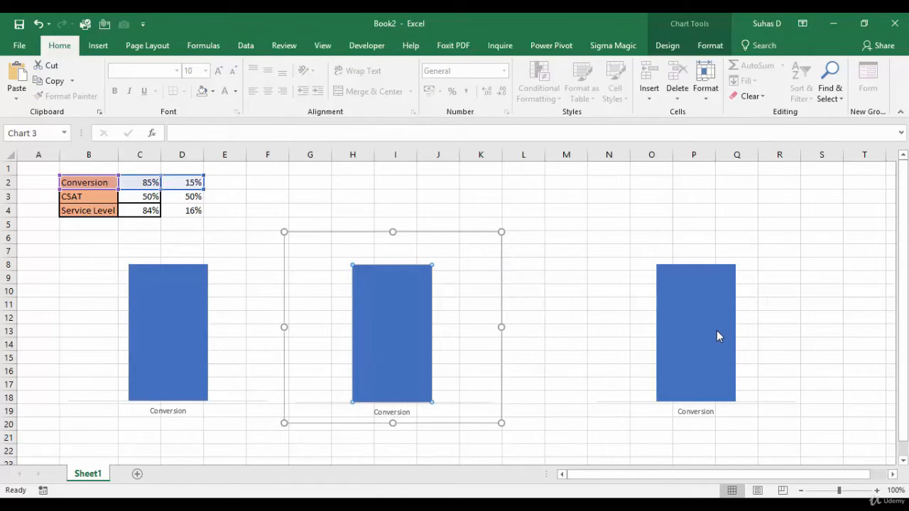
left_click_drag(657, 234, 561, 231)
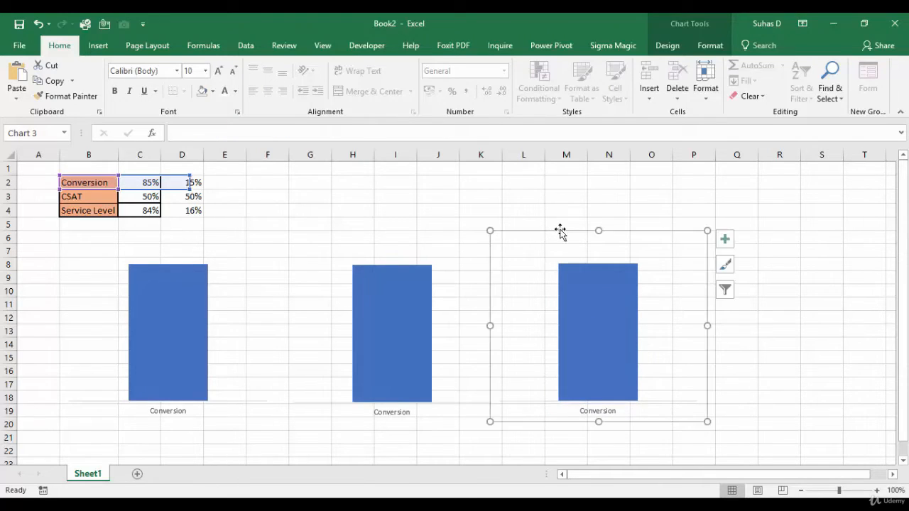
Shift the middle chart's source range down to the CSAT row, B3:D3
left_click(359, 322)
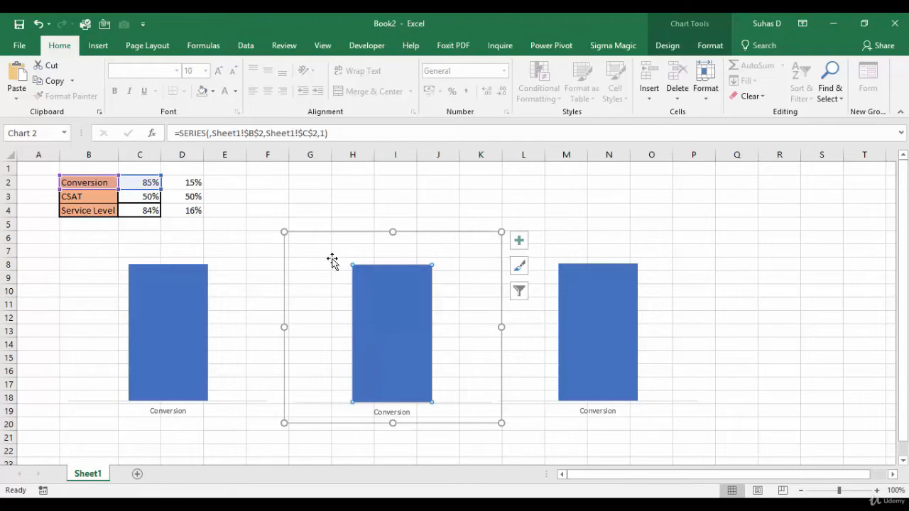
left_click(463, 238)
left_click(418, 259)
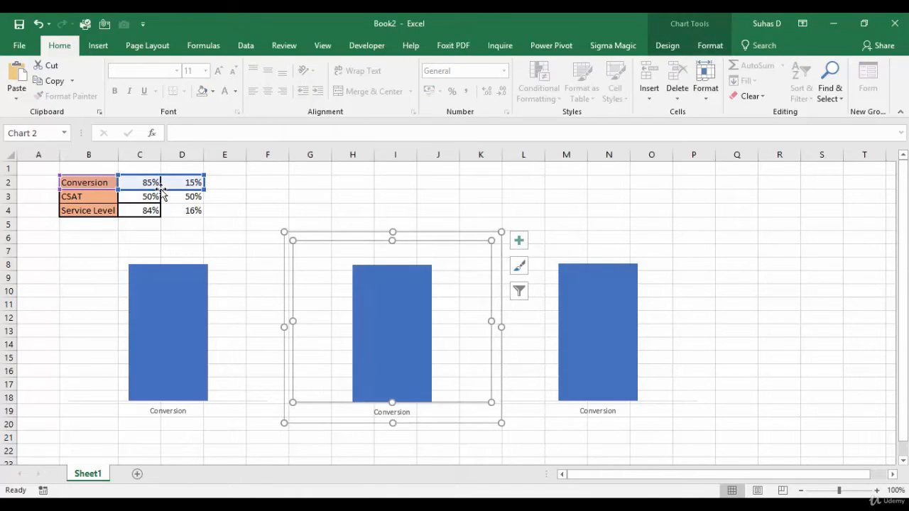
left_click_drag(158, 199, 158, 213)
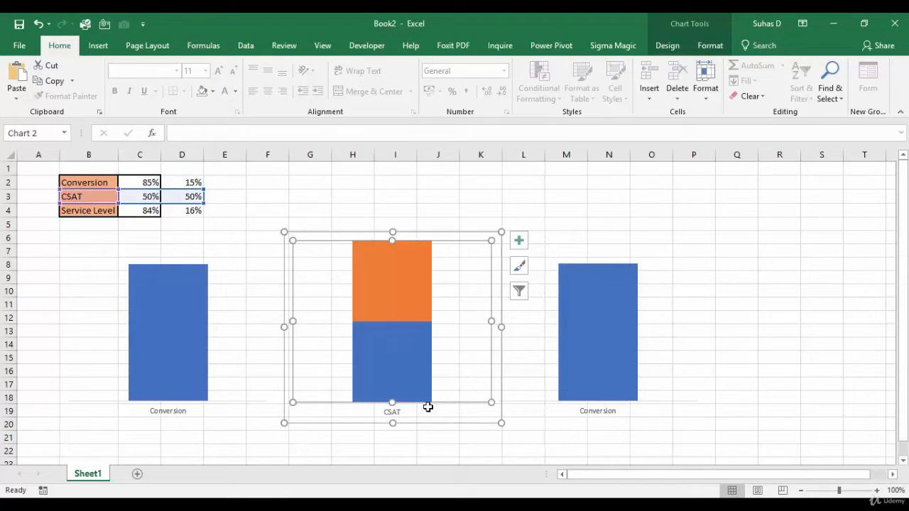
Shift the third chart's source range down to the Service Level row, B4:D4
left_click(618, 283)
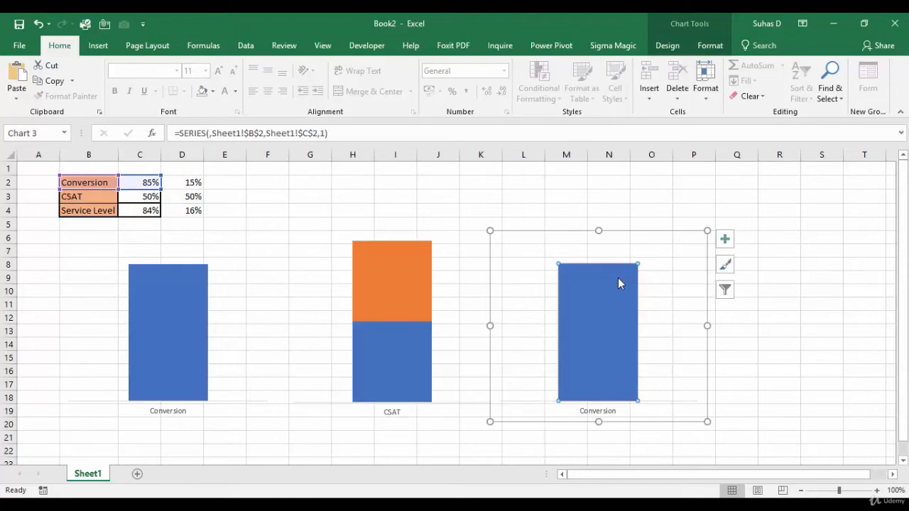
left_click(663, 247)
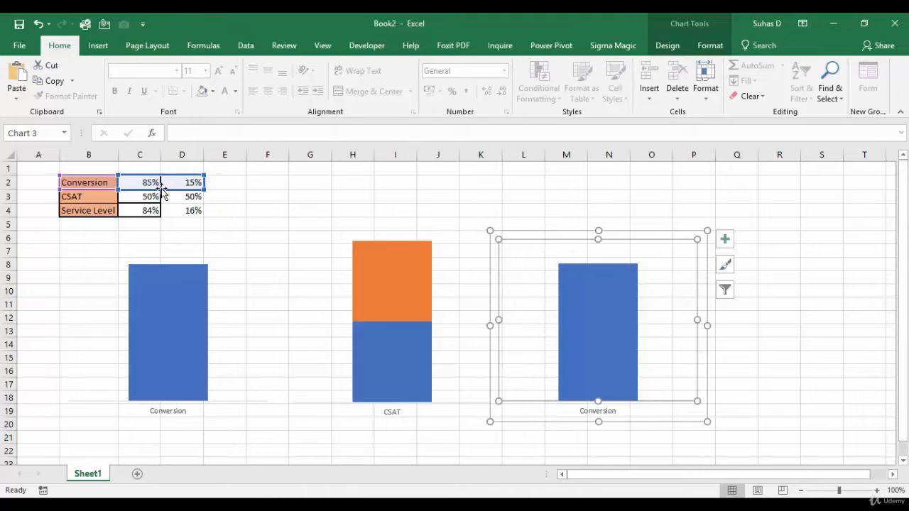
left_click_drag(162, 191, 160, 213)
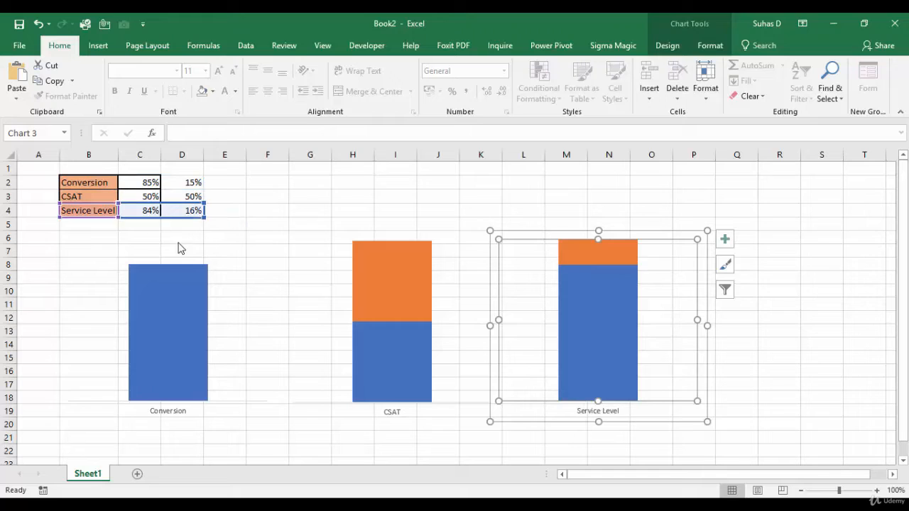
left_click(453, 207)
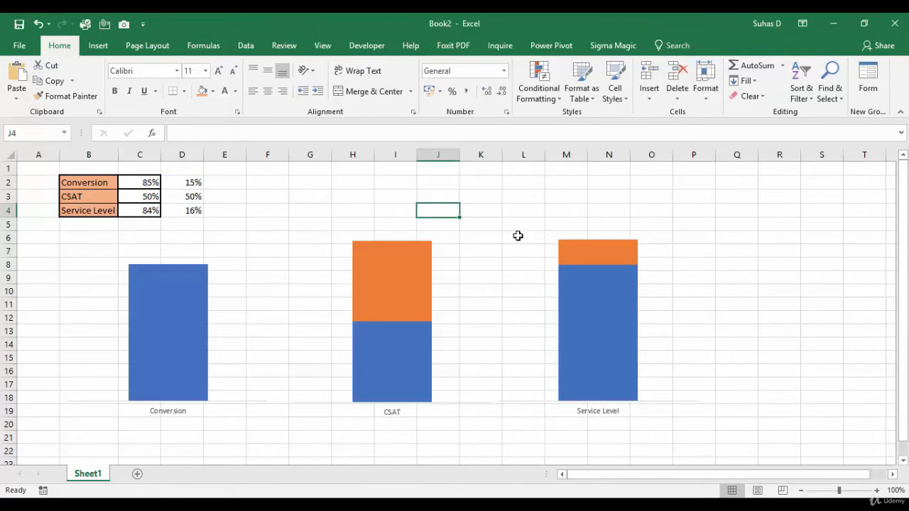
Set the orange remaining-percentage segment of the CSAT column to No Fill
left_click(406, 287)
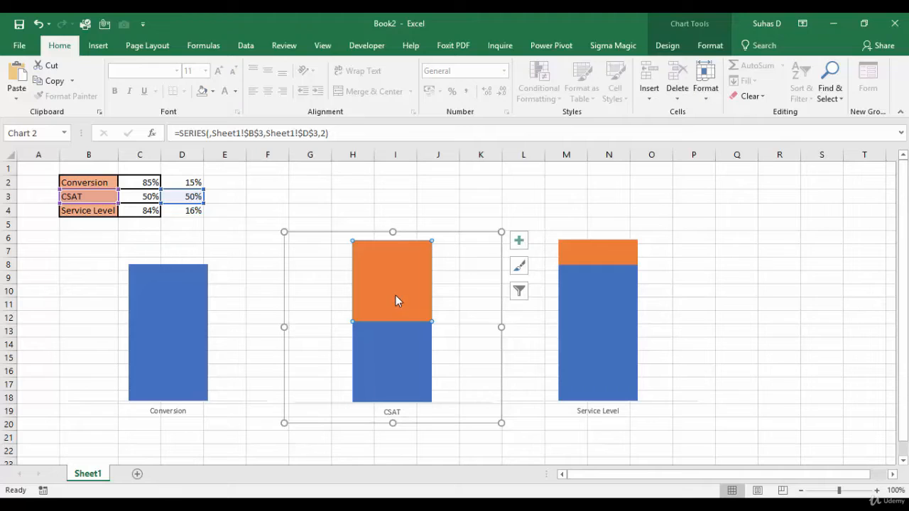
right_click(396, 297)
left_click(417, 259)
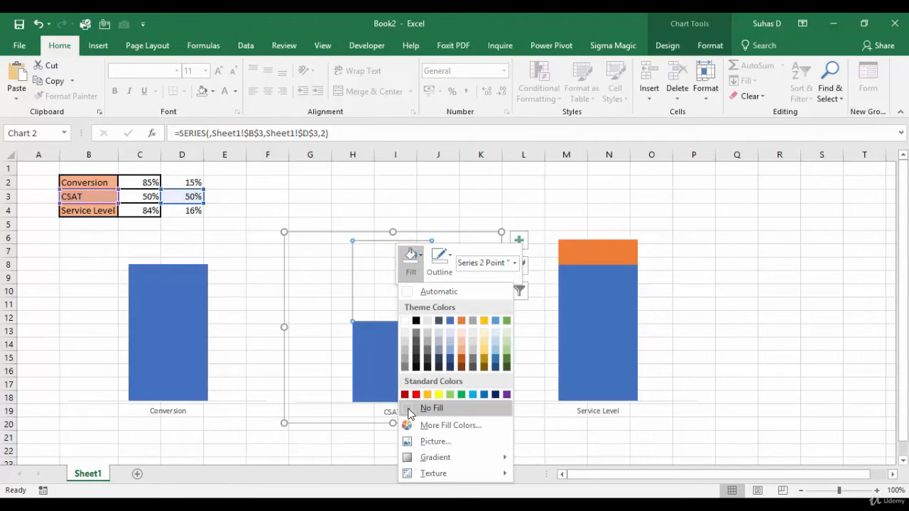
left_click(410, 412)
Set the orange remaining-percentage series on top of the Service Level column to No Fill
left_click(601, 252)
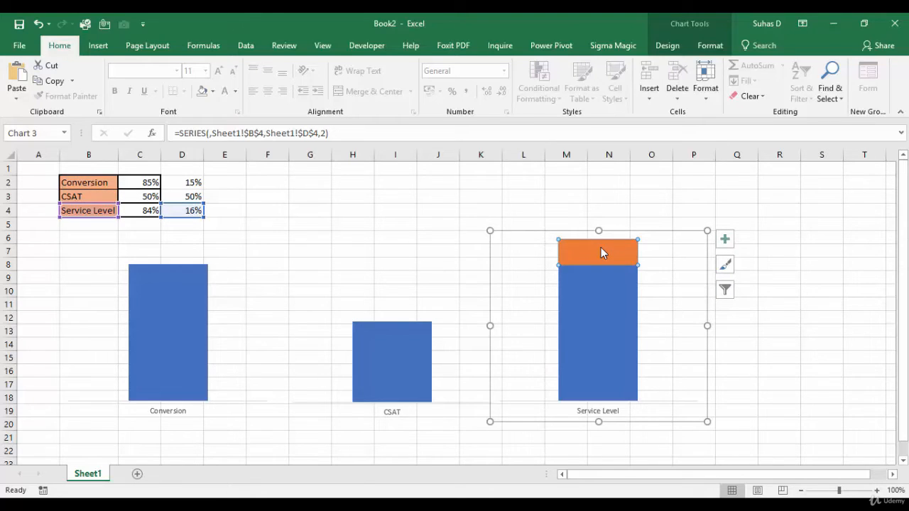
right_click(601, 252)
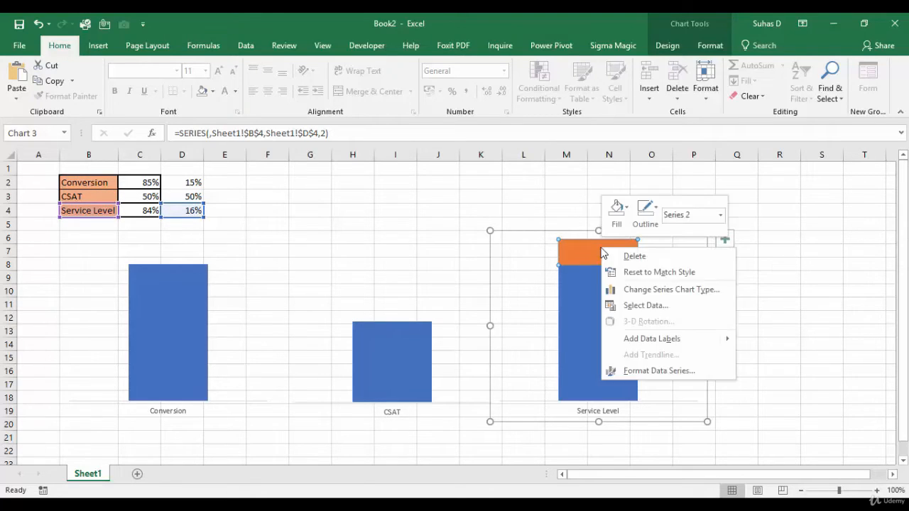
left_click(627, 212)
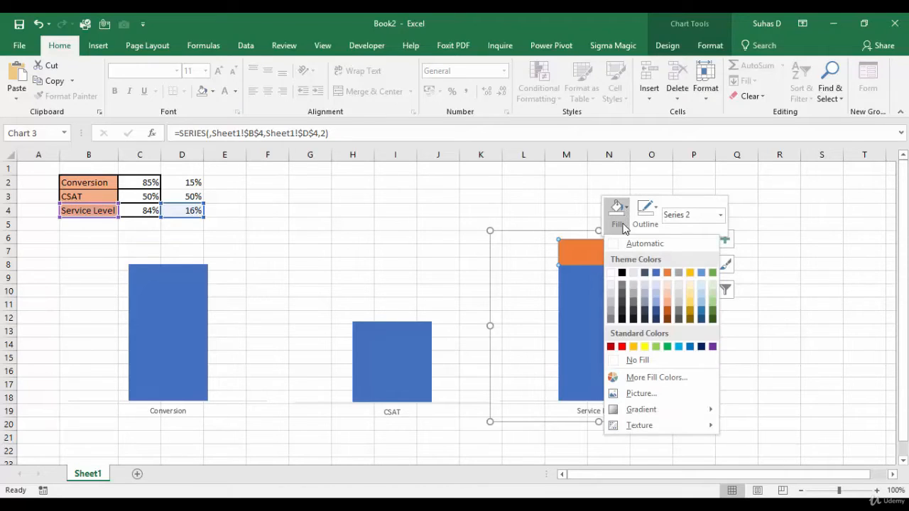
left_click(612, 360)
left_click(810, 382)
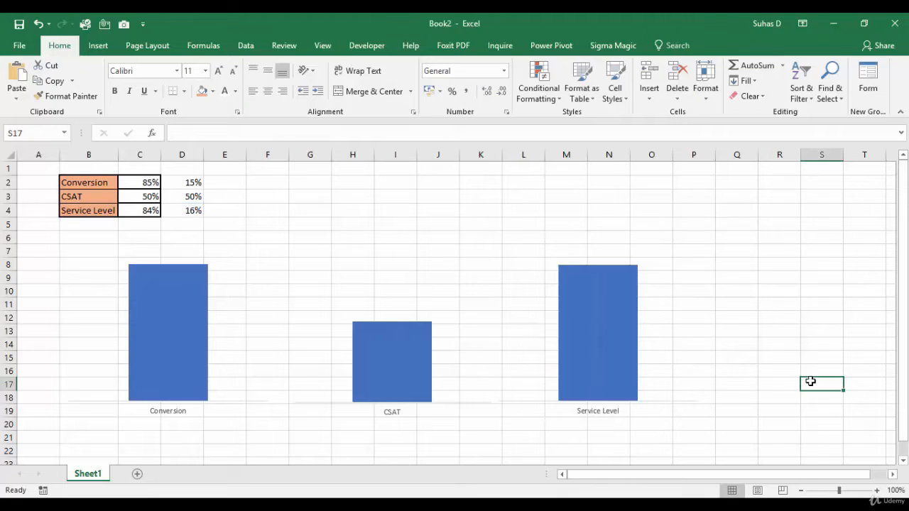
Apply the gold gradient style from the last row of theme shape styles to the Conversion column
mouse_move(178, 344)
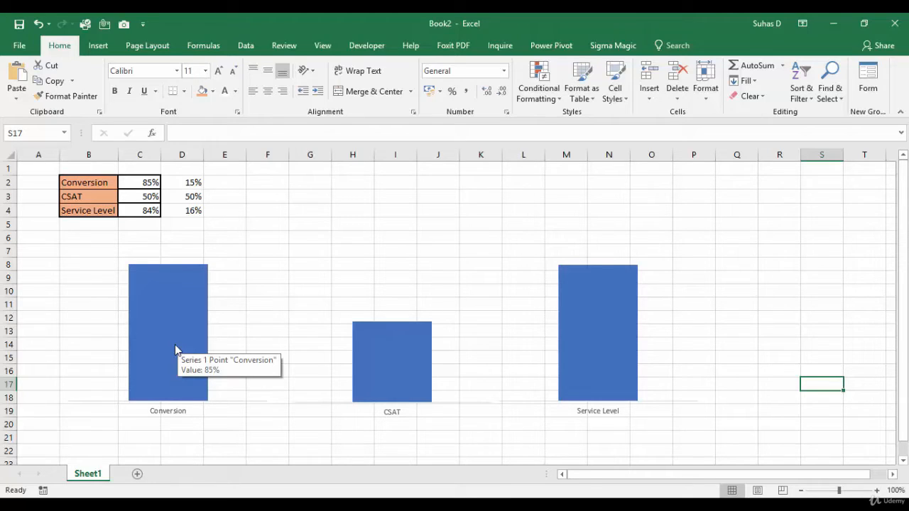
left_click(202, 308)
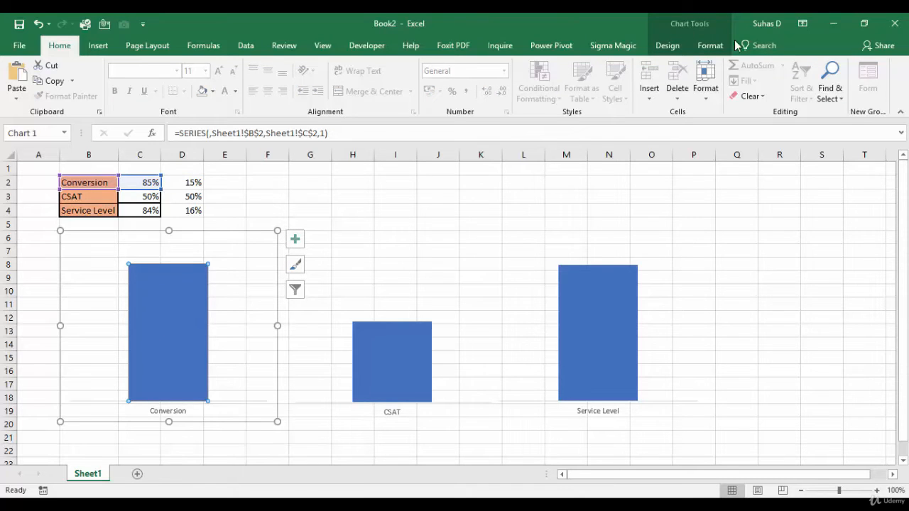
left_click(715, 48)
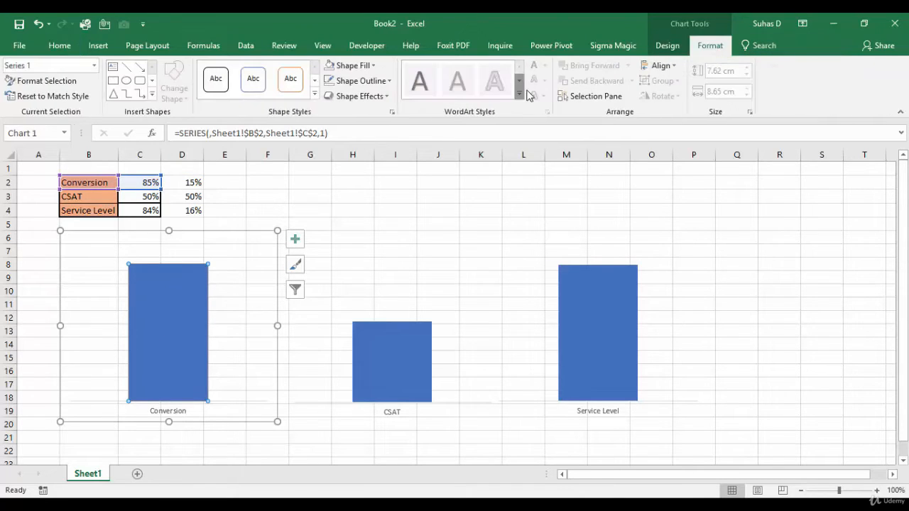
left_click(316, 97)
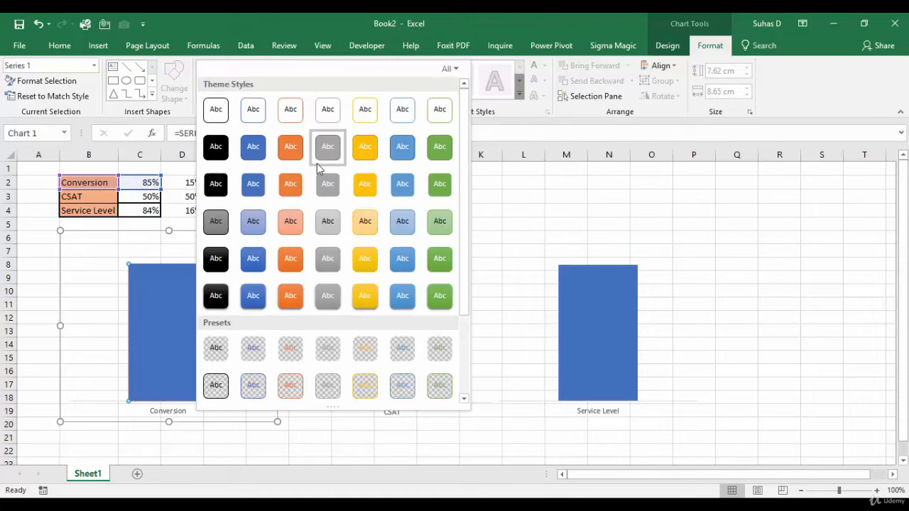
left_click(365, 298)
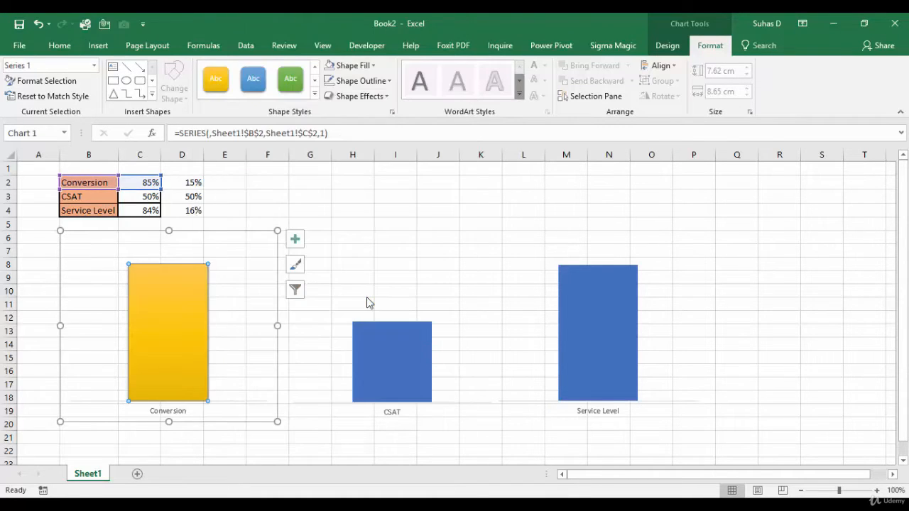
Apply the green gradient style from the last row of theme shape styles to the CSAT column
left_click(396, 363)
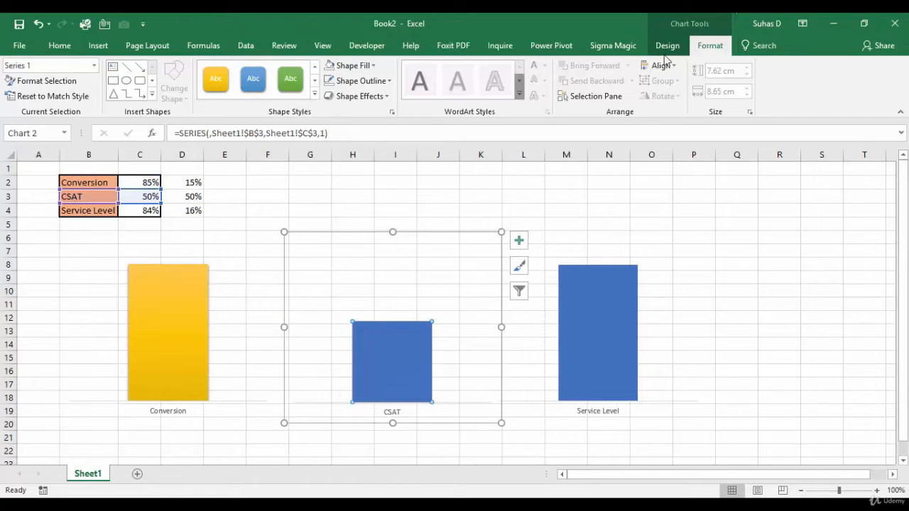
left_click(314, 93)
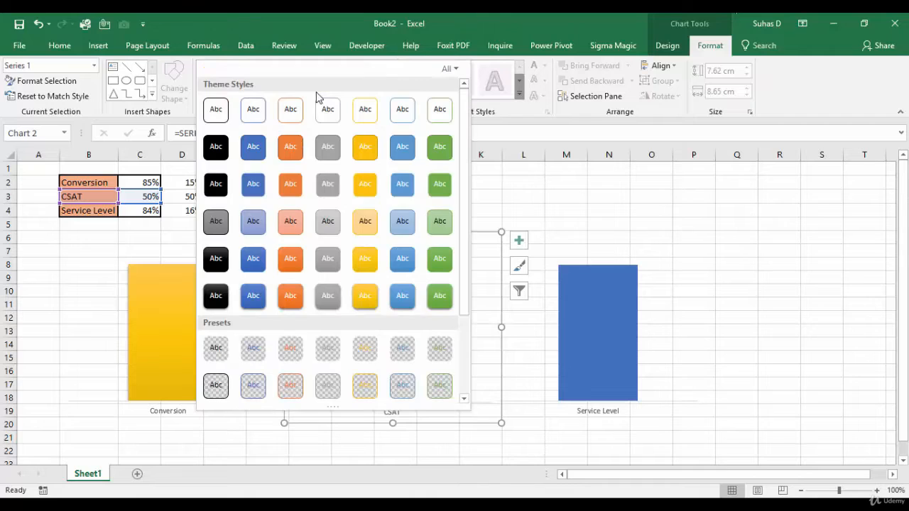
left_click(440, 296)
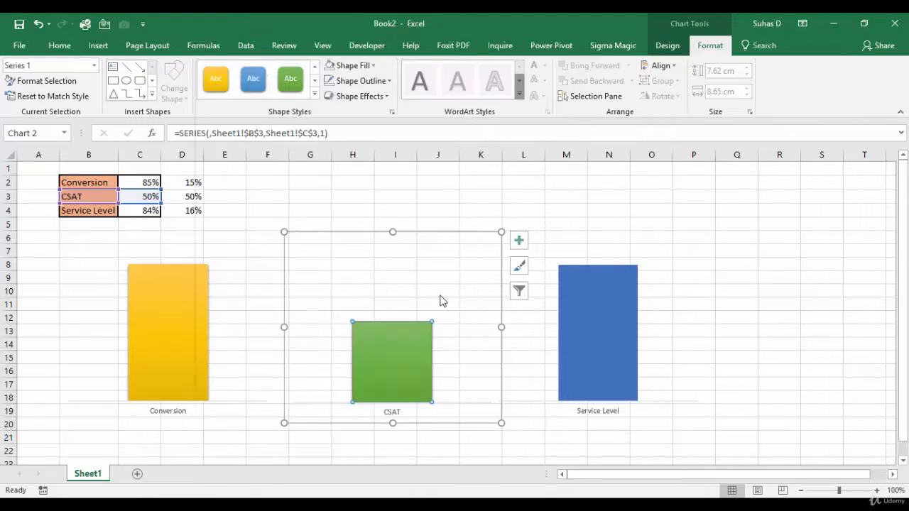
Apply the orange gradient style from the last row of theme shape styles to the Service Level column
left_click(600, 279)
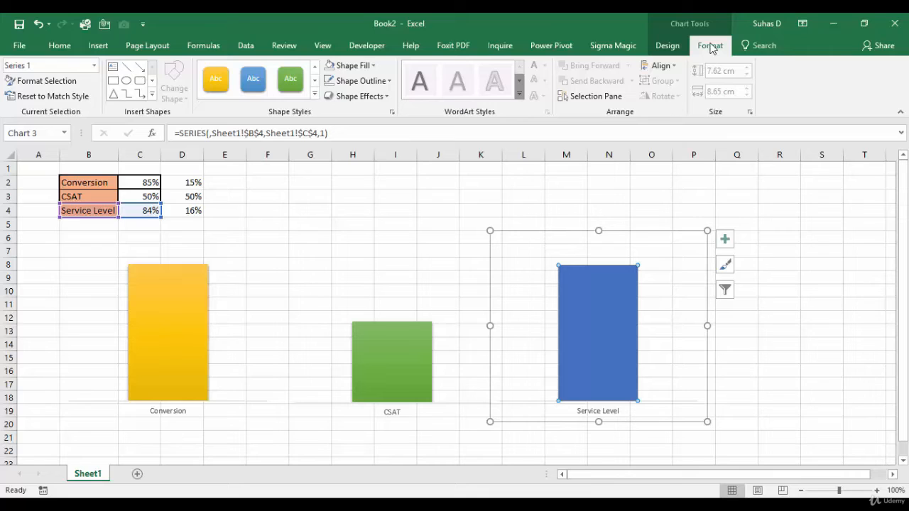
left_click(315, 93)
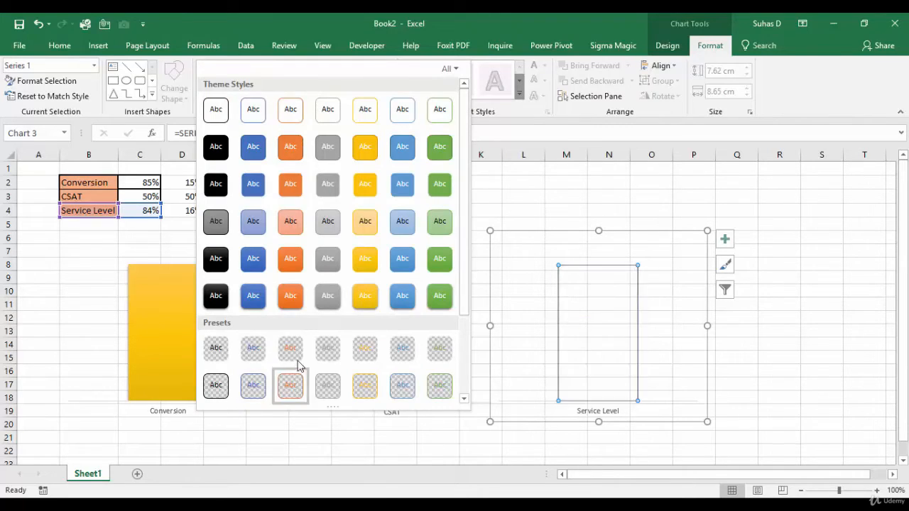
left_click(293, 301)
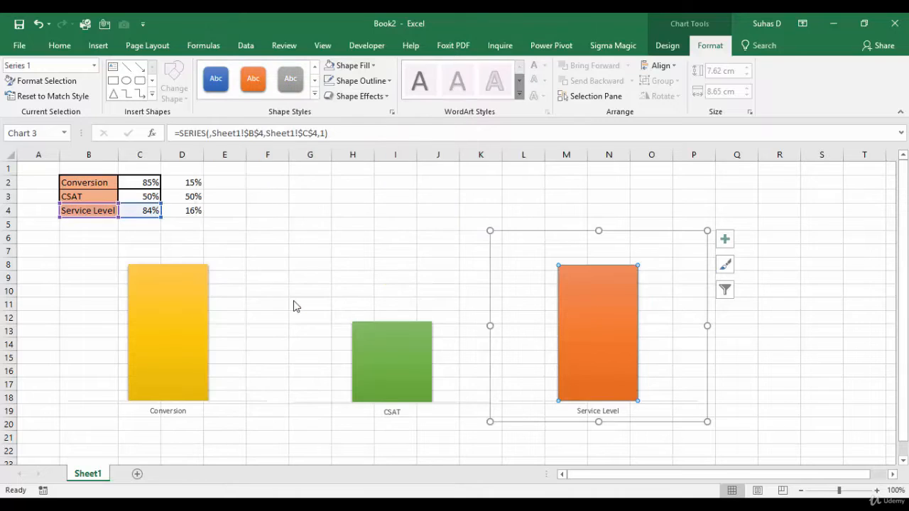
left_click(313, 250)
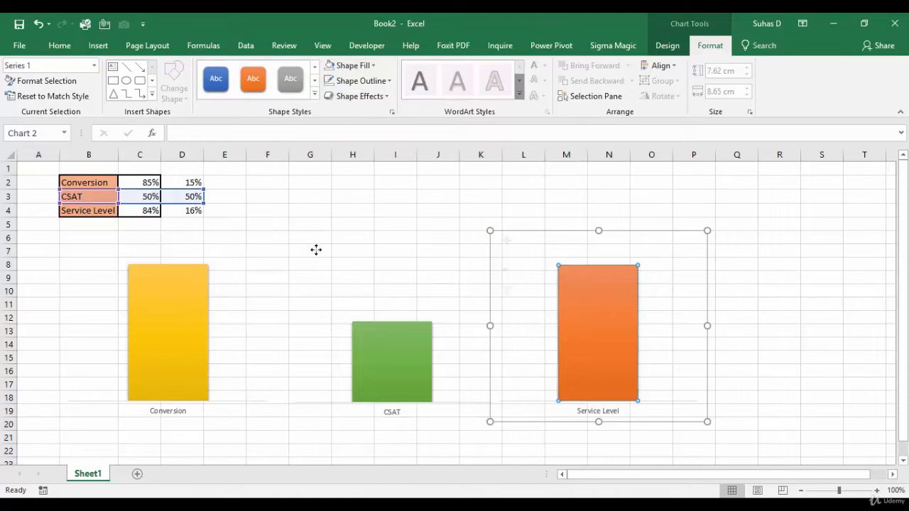
Select the whole worksheet and hide its gridlines
left_click(9, 154)
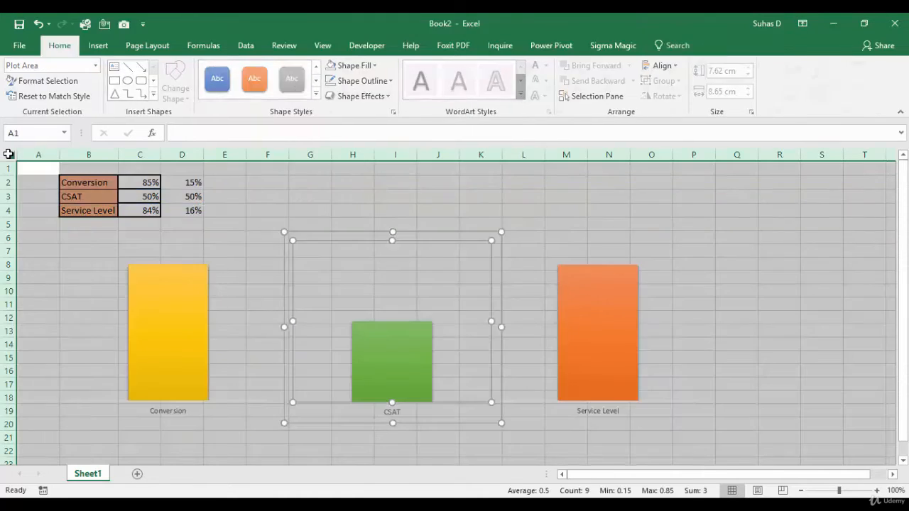
left_click(323, 46)
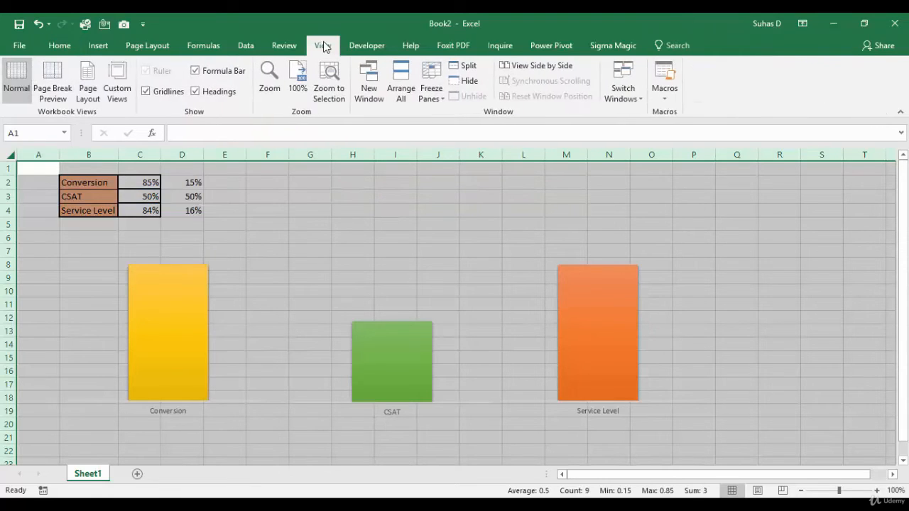
left_click(145, 92)
left_click(407, 220)
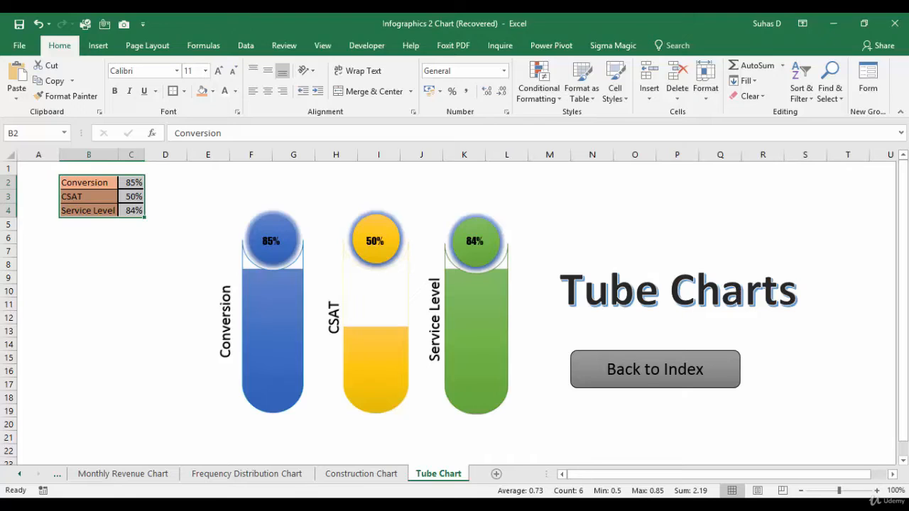
Switch to PowerPoint and draw a rectangle about 14.5 cm tall and 11.4 cm wide on the blank slide
key("alt+Tab")
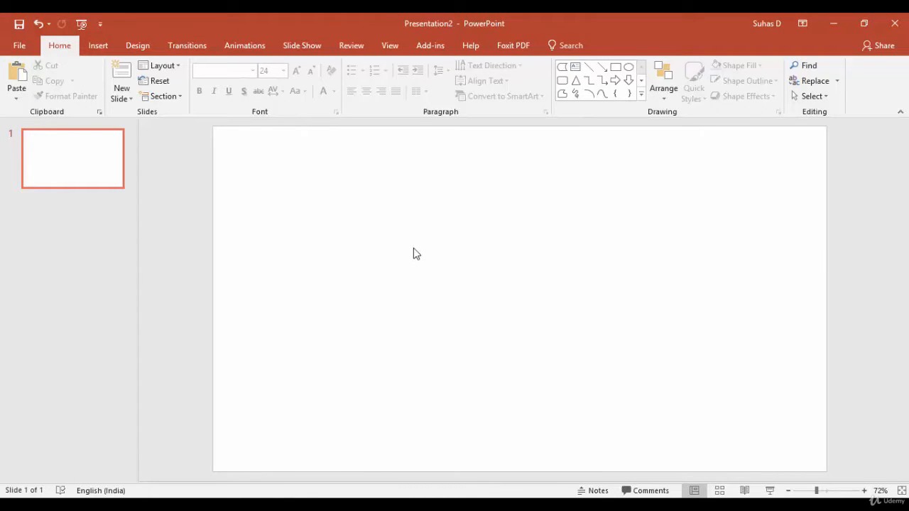
left_click(97, 49)
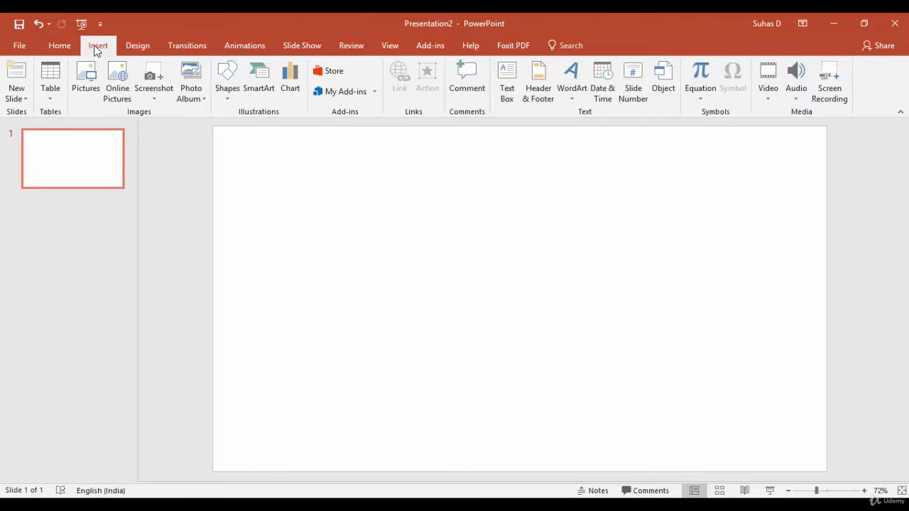
left_click(228, 100)
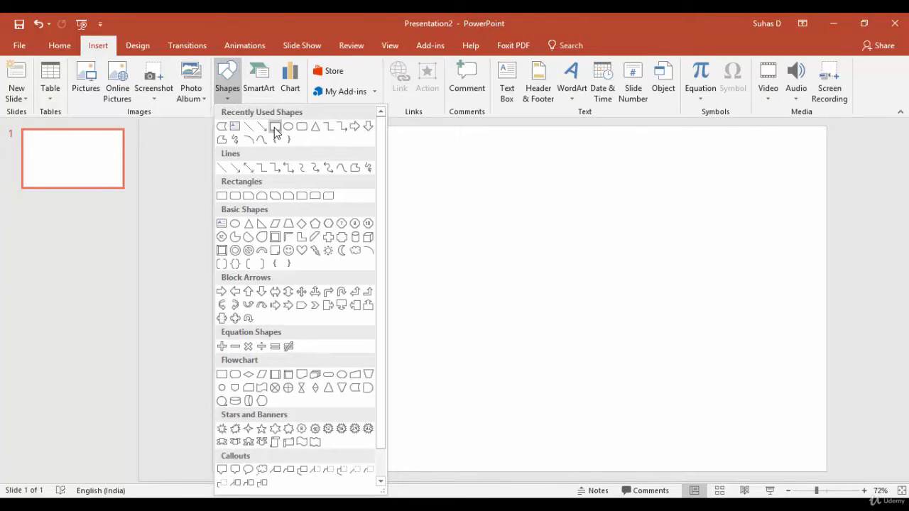
left_click(275, 127)
mouse_move(296, 174)
left_mouse_down()
mouse_move(288, 308)
mouse_move(397, 418)
mouse_move(483, 419)
mouse_move(503, 424)
mouse_move(502, 437)
left_mouse_up()
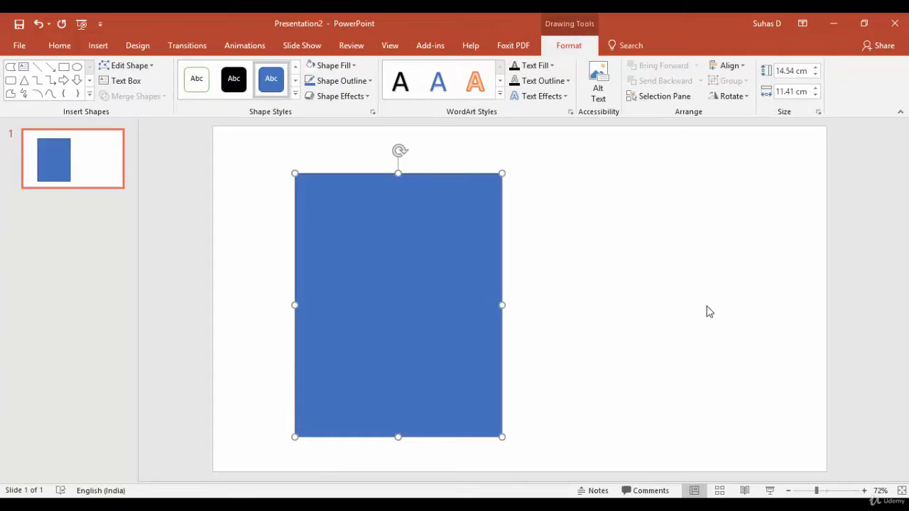
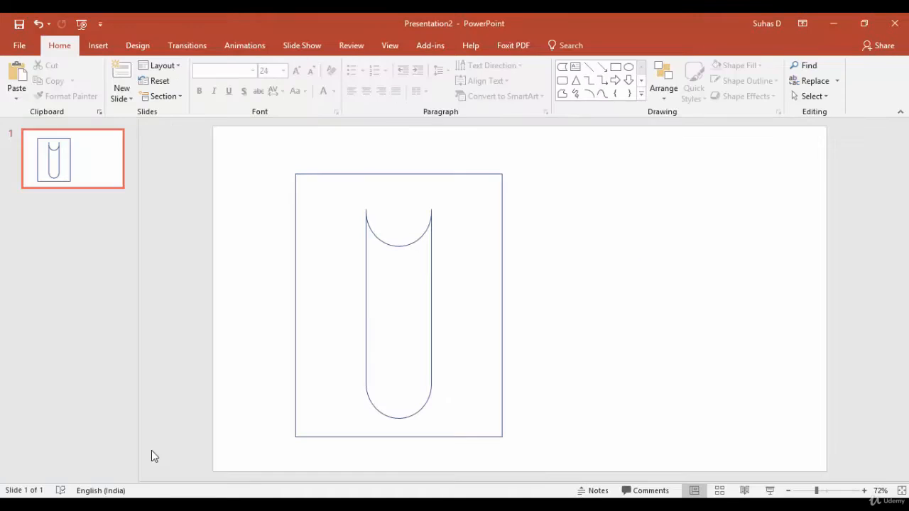
Set the outline of the tube-shaped frame to the gold theme color
left_click(467, 213)
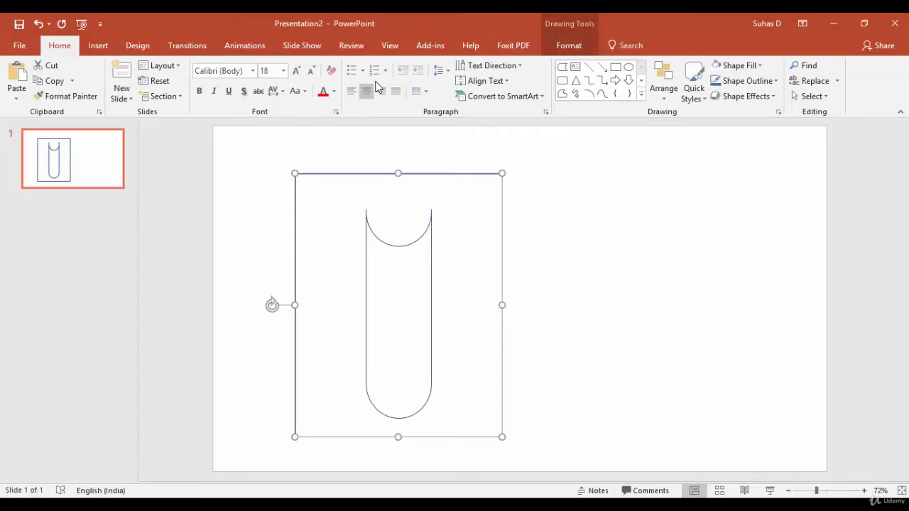
left_click(569, 46)
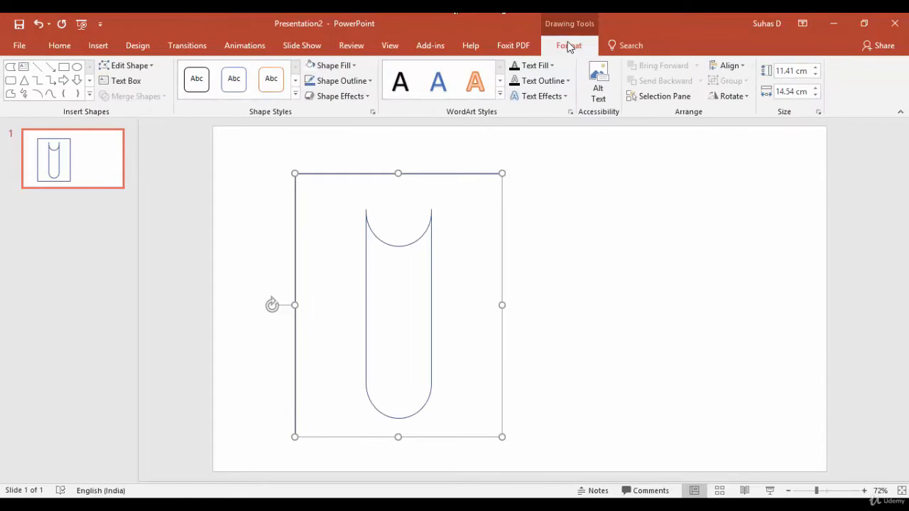
left_click(370, 80)
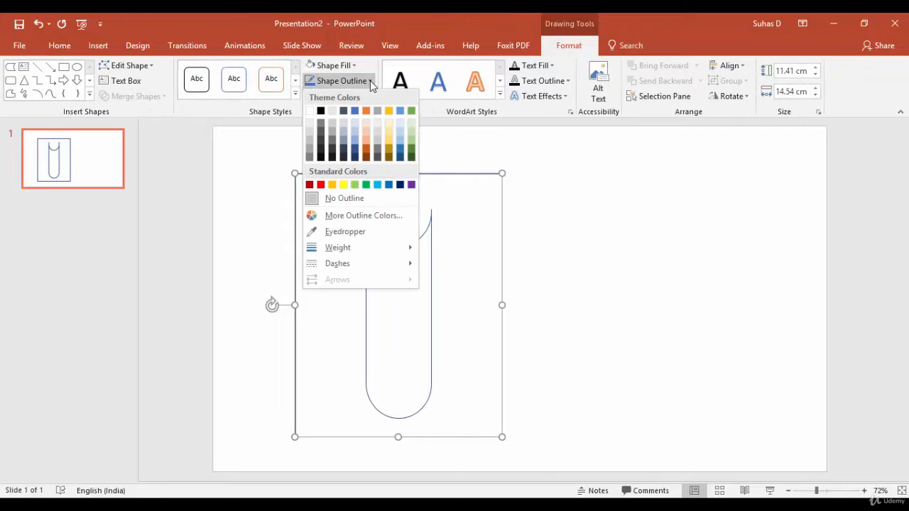
left_click(389, 114)
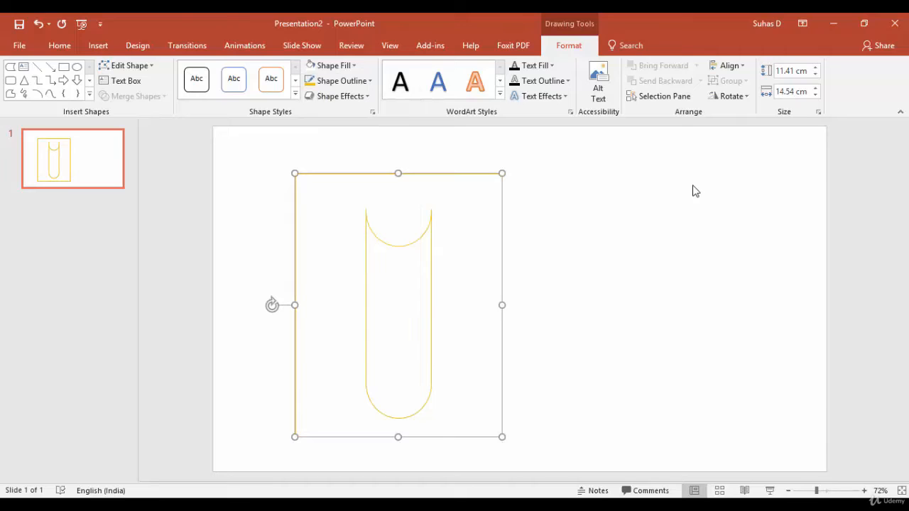
Switch to Excel, paste the frame as a picture at cell P3 and shrink it to about 10.2 cm tall and 8 cm wide
key("alt+Tab")
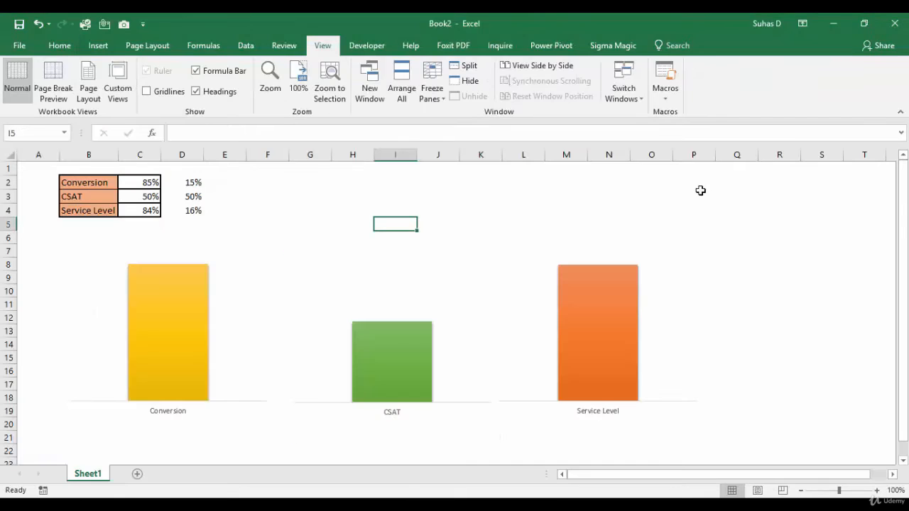
left_click(692, 201)
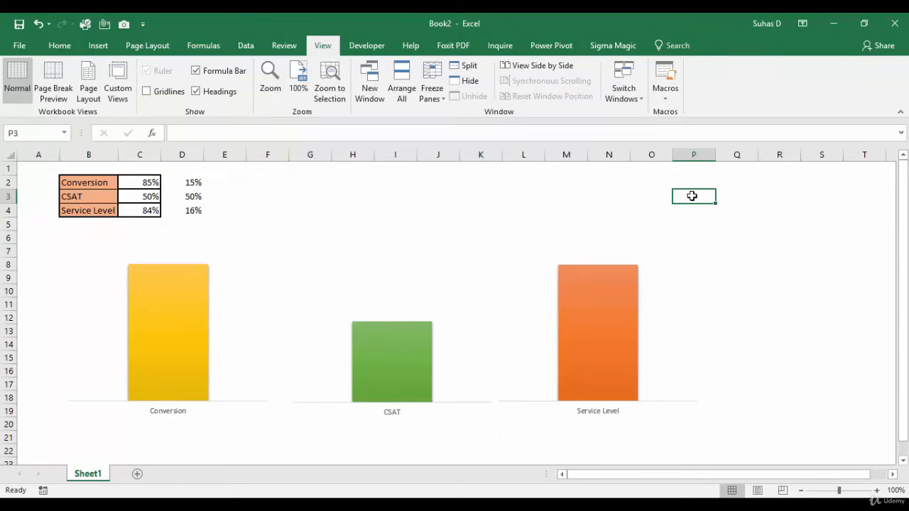
right_click(692, 196)
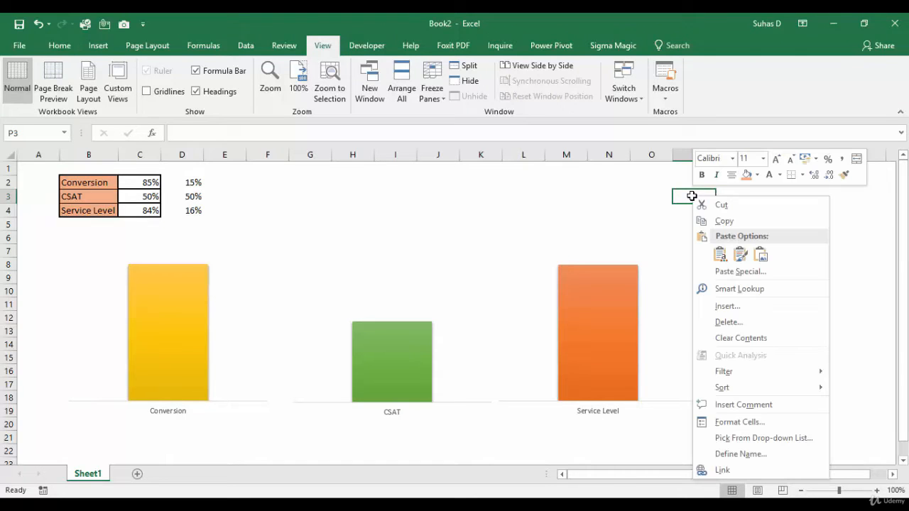
left_click(761, 257)
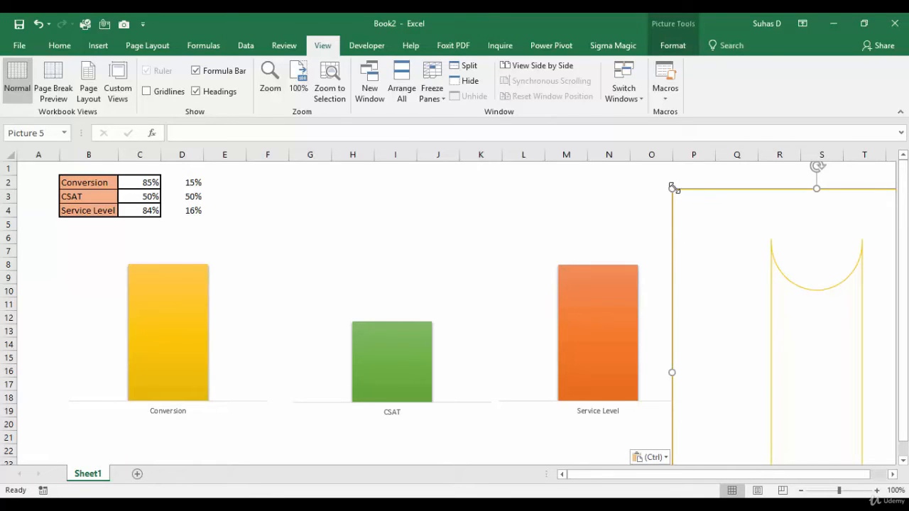
left_click_drag(672, 189, 694, 183)
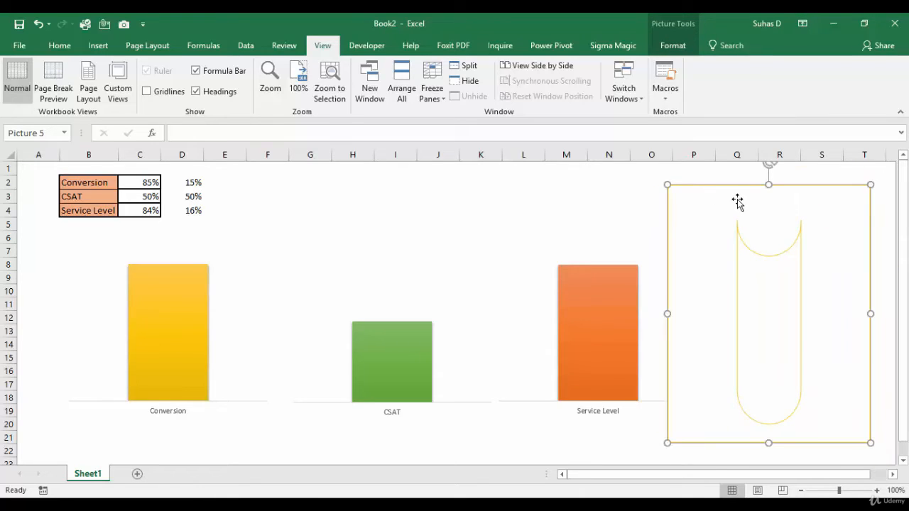
Crop the pasted picture closely around the tube outline, to about 8.8 cm tall and 4.2 cm wide
left_click(673, 47)
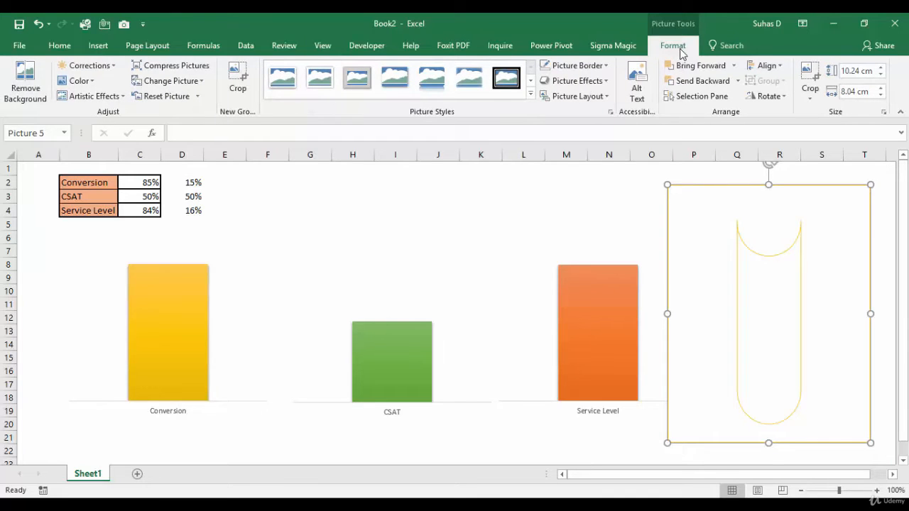
left_click(810, 79)
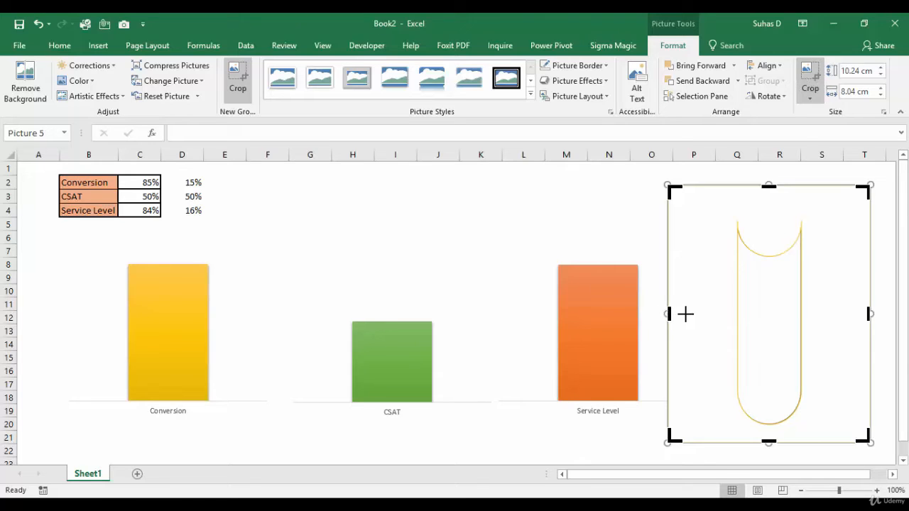
left_click_drag(686, 314, 708, 314)
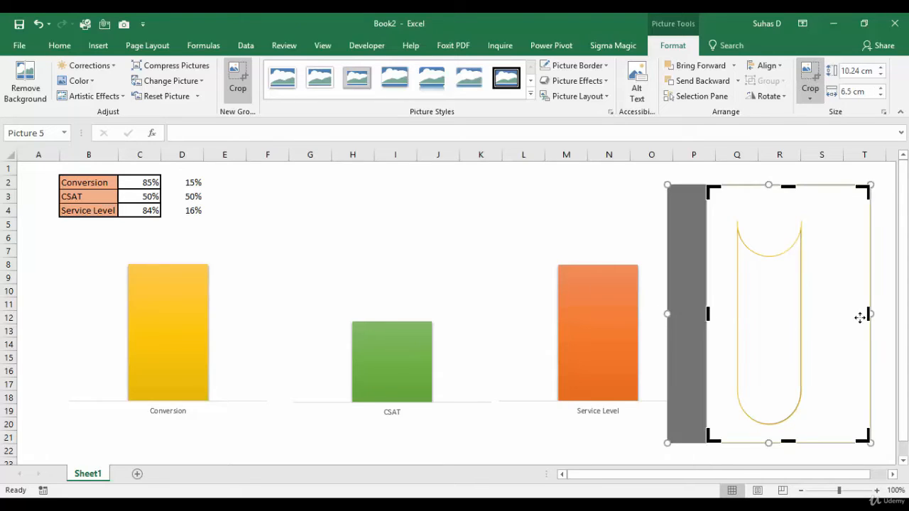
left_click_drag(865, 313, 821, 328)
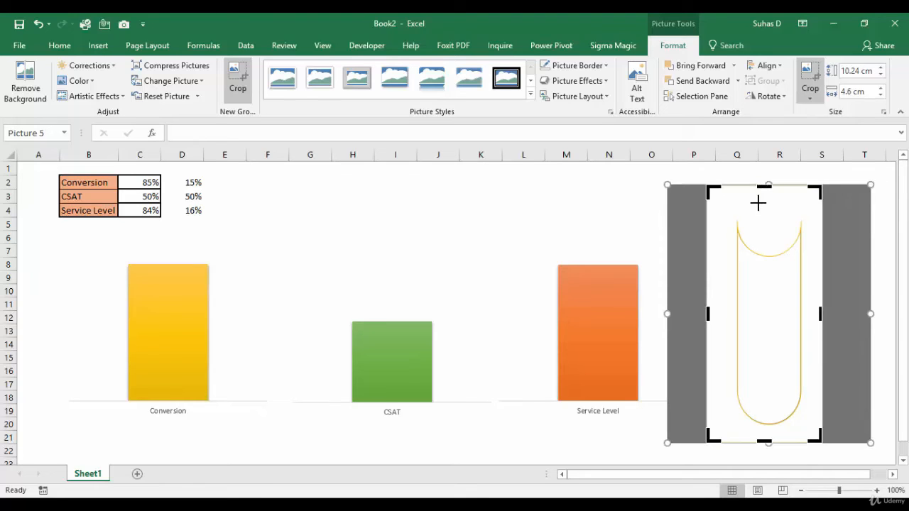
left_click_drag(758, 203, 758, 212)
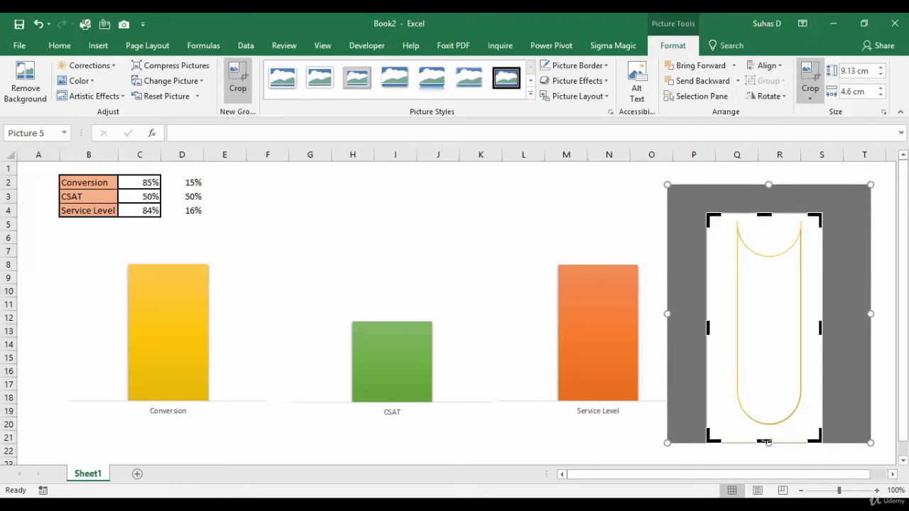
left_click_drag(765, 439, 767, 432)
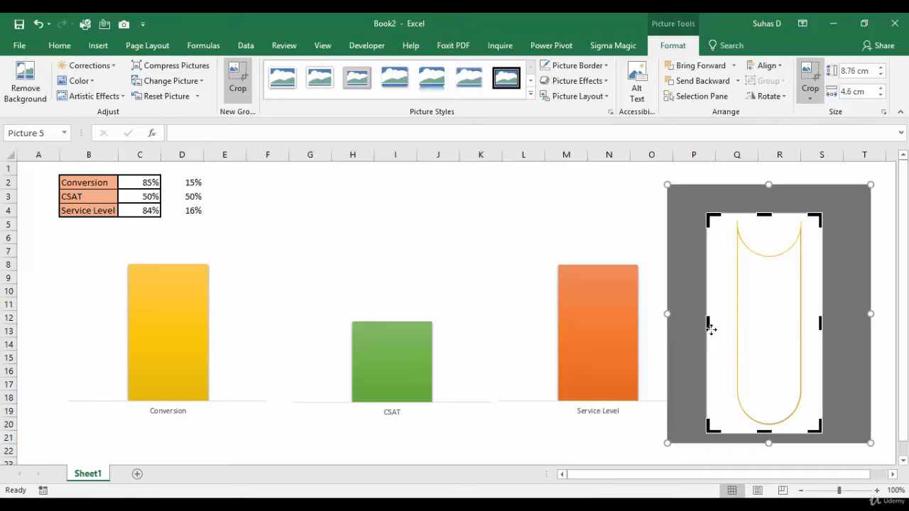
left_click_drag(709, 324, 719, 326)
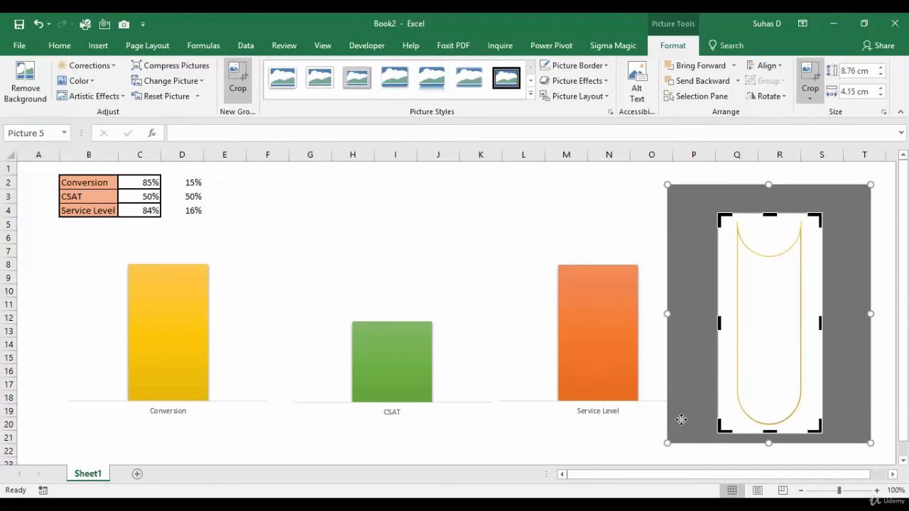
left_click(633, 443)
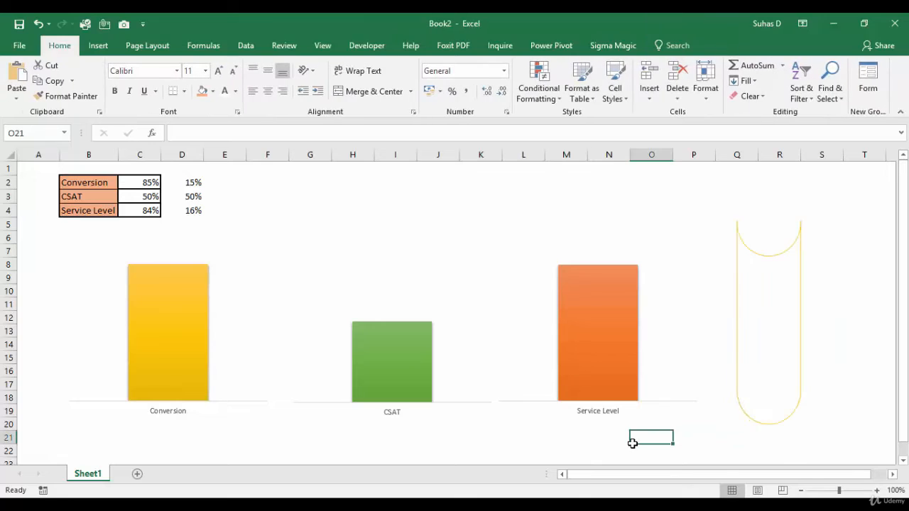
Set the Conversion value in C2 to 100% and fill it down to CSAT and Service Level
left_click(770, 293)
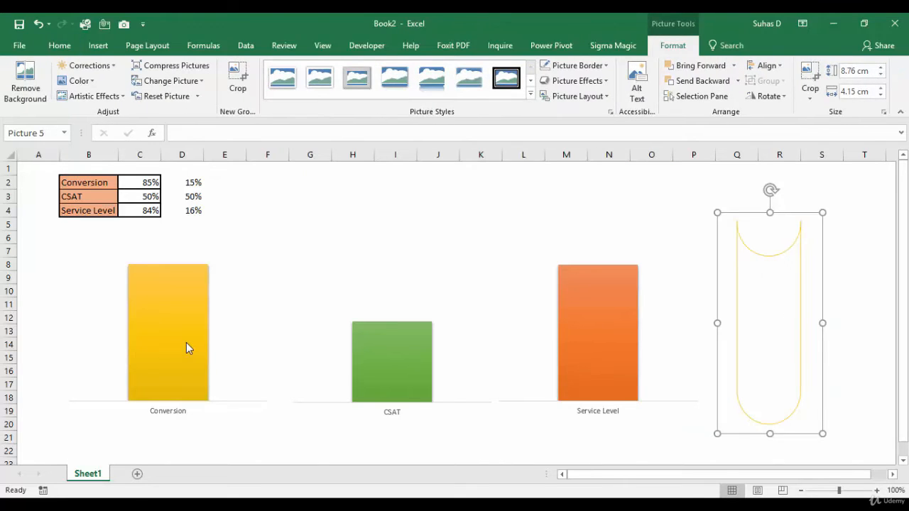
left_click(186, 342)
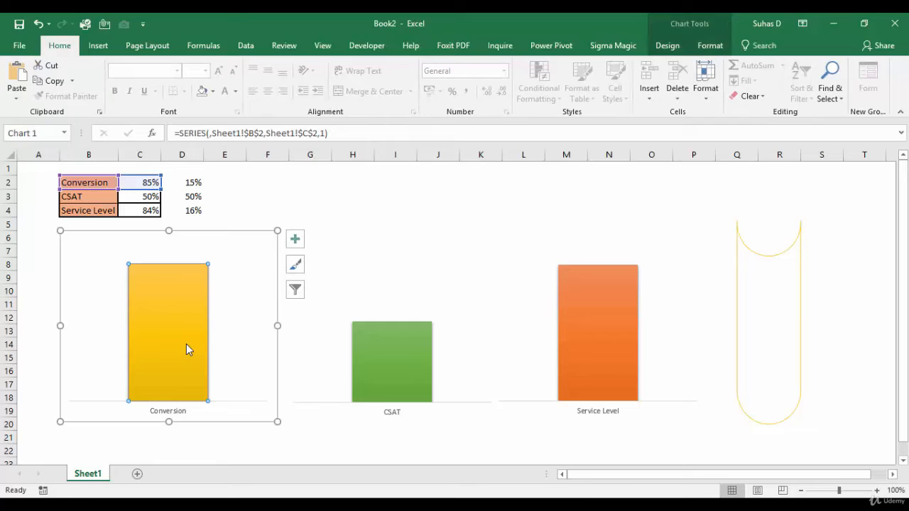
left_click(146, 182)
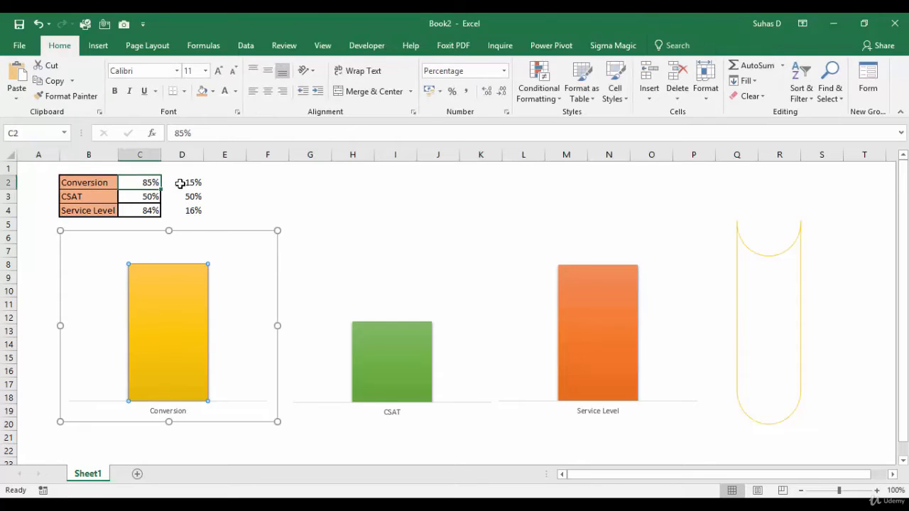
type("100")
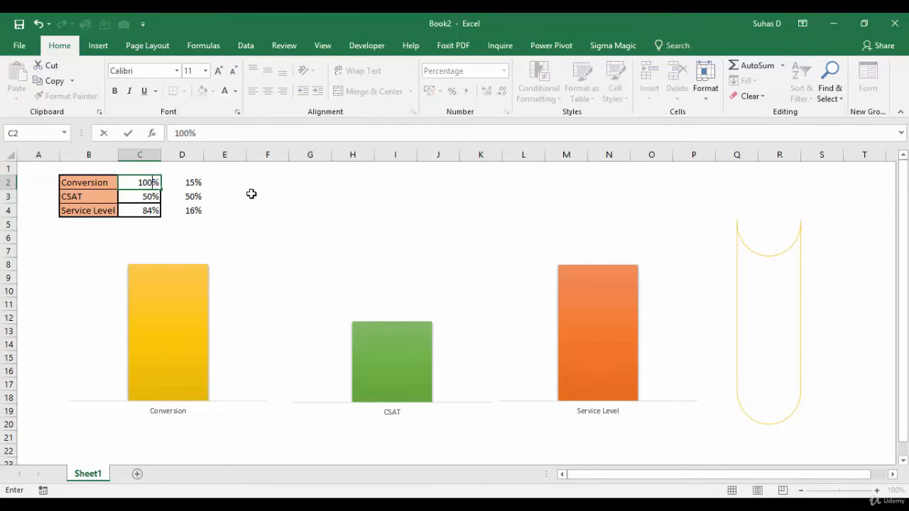
type("0")
key("Return")
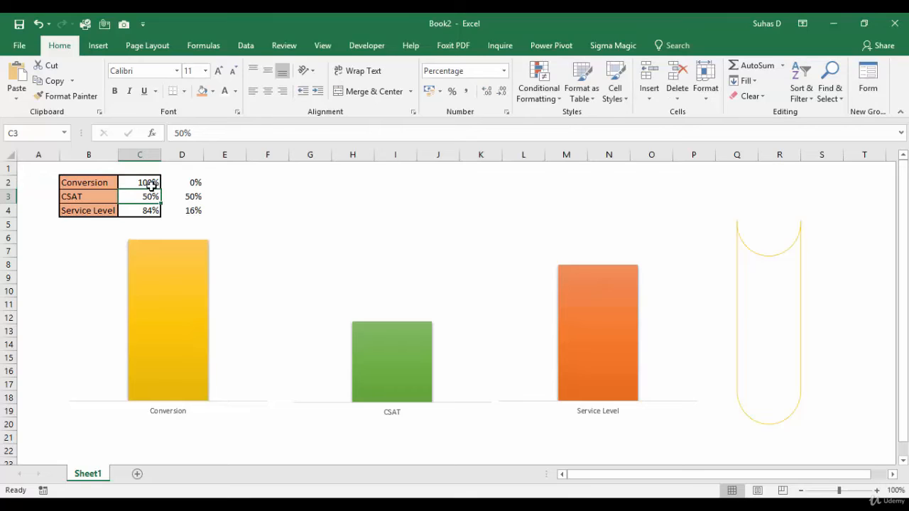
left_click(149, 183)
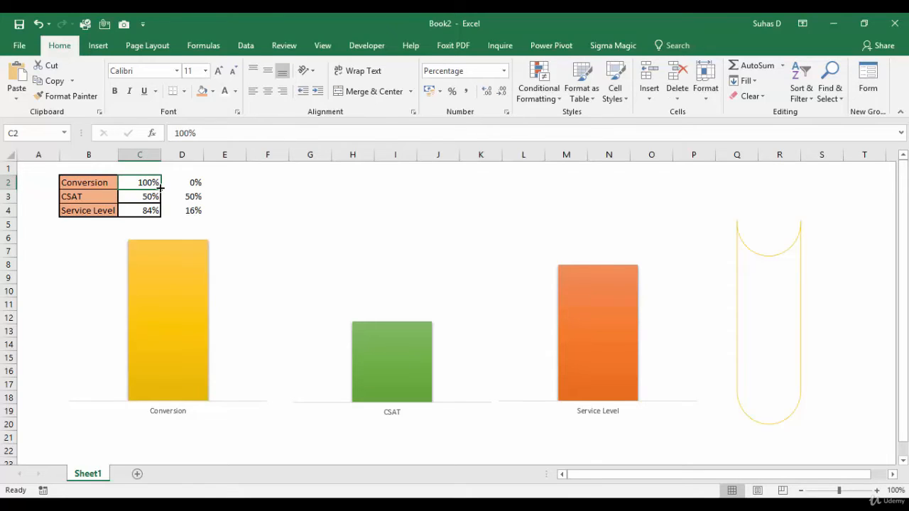
left_click_drag(160, 187, 150, 210)
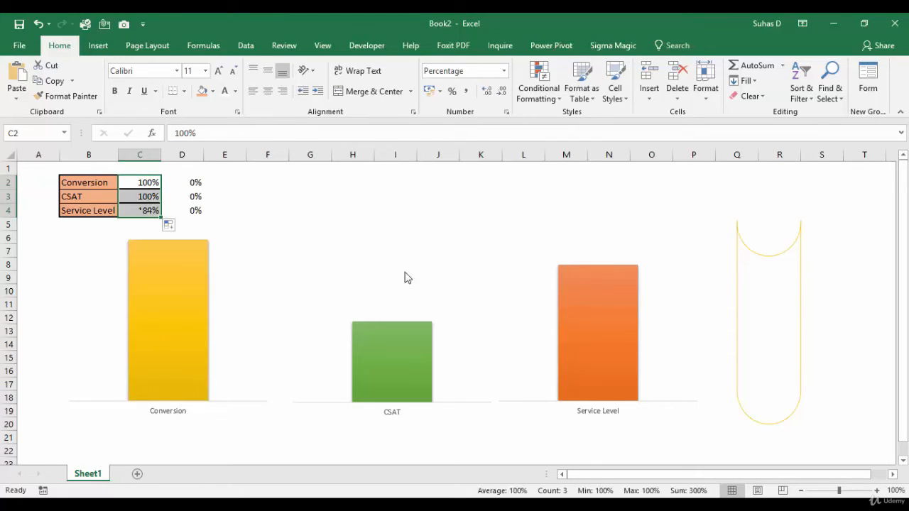
Move the tube picture over the Conversion column and resize it so the column exactly fills the tube outline
left_click(787, 294)
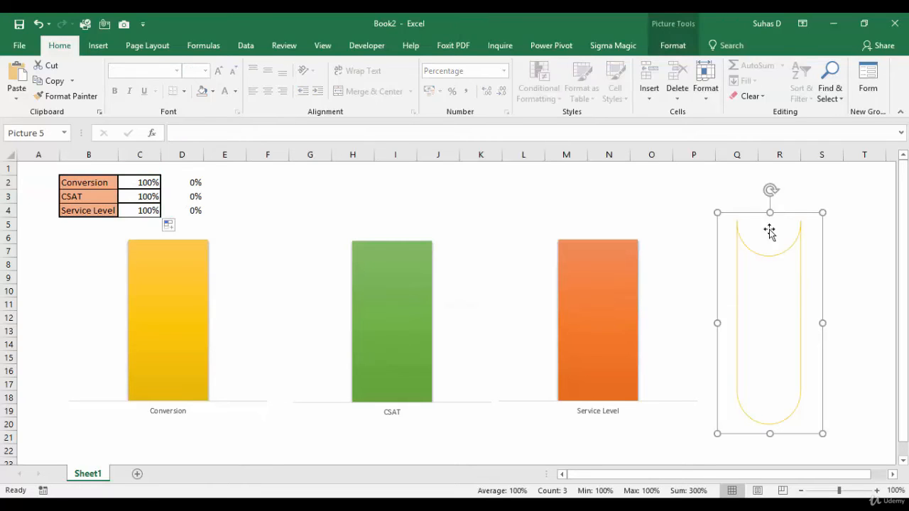
left_click_drag(746, 215, 164, 238)
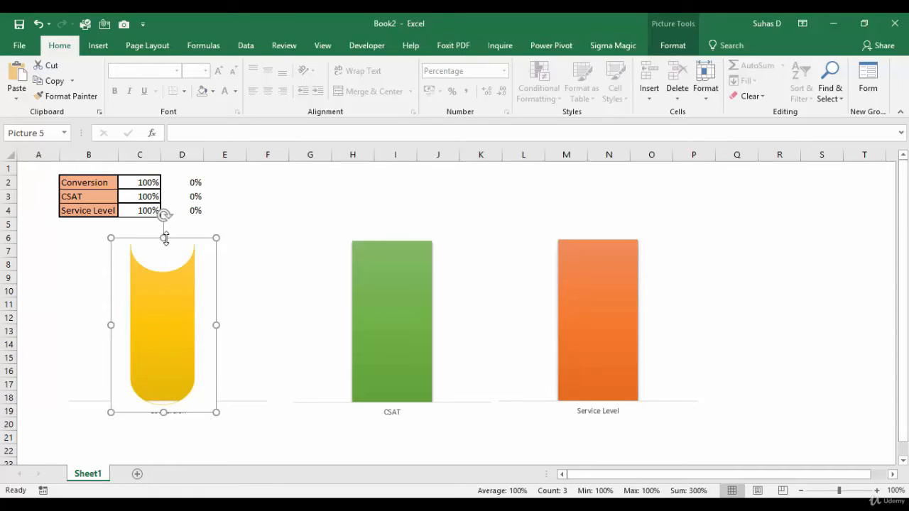
left_click_drag(163, 243, 164, 238)
left_click_drag(162, 346, 162, 336)
mouse_move(164, 229)
left_mouse_down()
mouse_move(166, 244)
mouse_move(171, 233)
left_mouse_up()
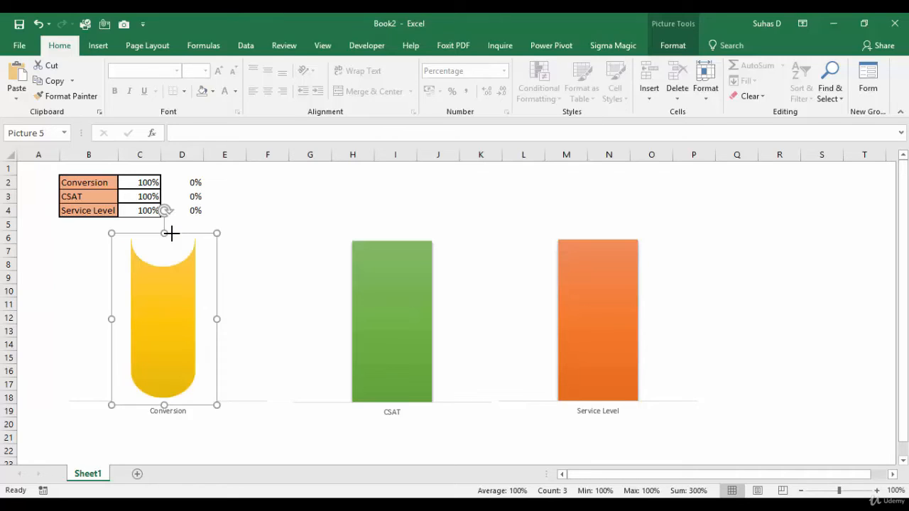
left_click(287, 302)
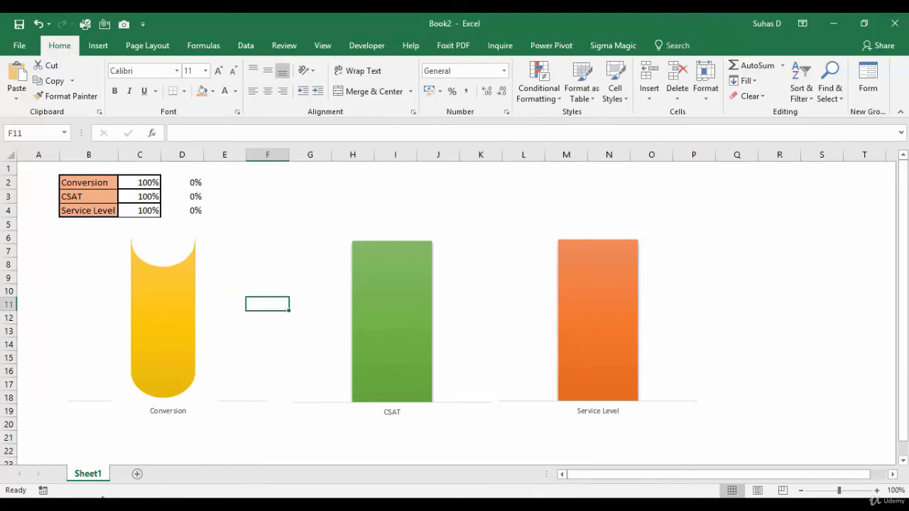
Test the Conversion tube by setting C2 to 50%, and set it back to 100%
left_click(138, 182)
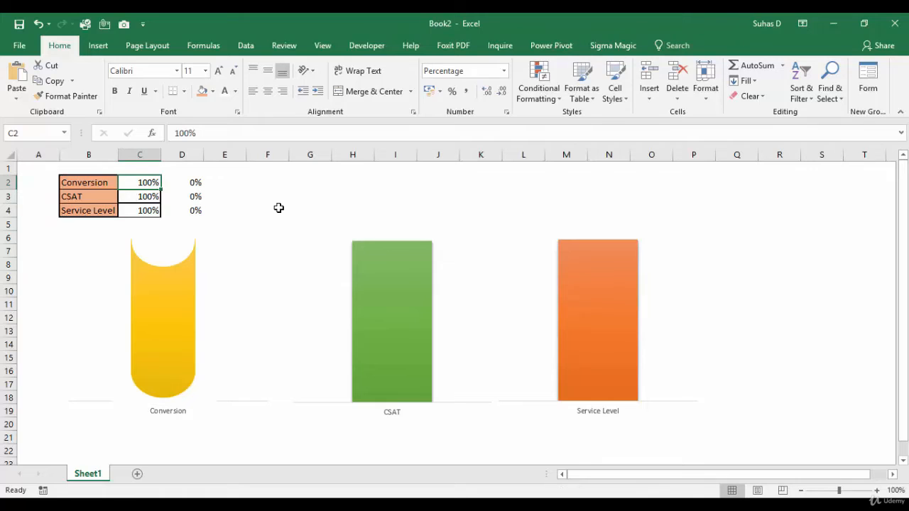
type("50")
key("Return")
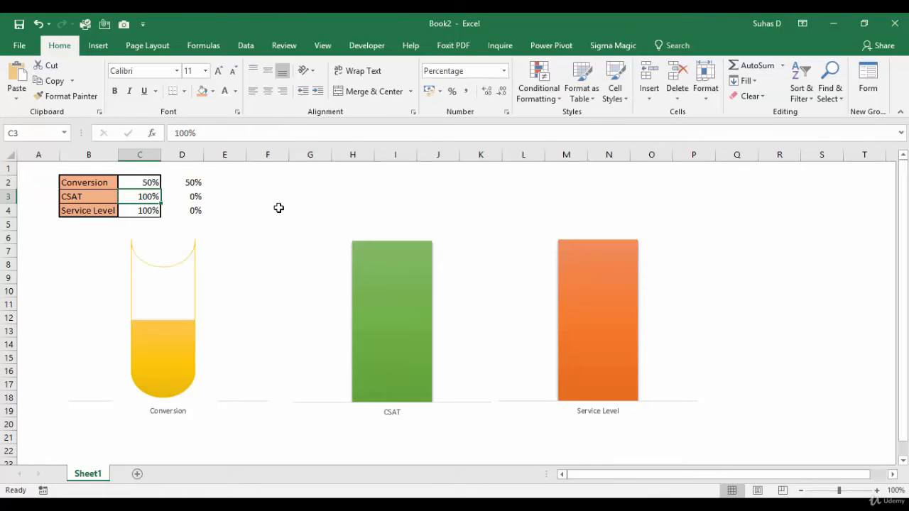
left_click(143, 182)
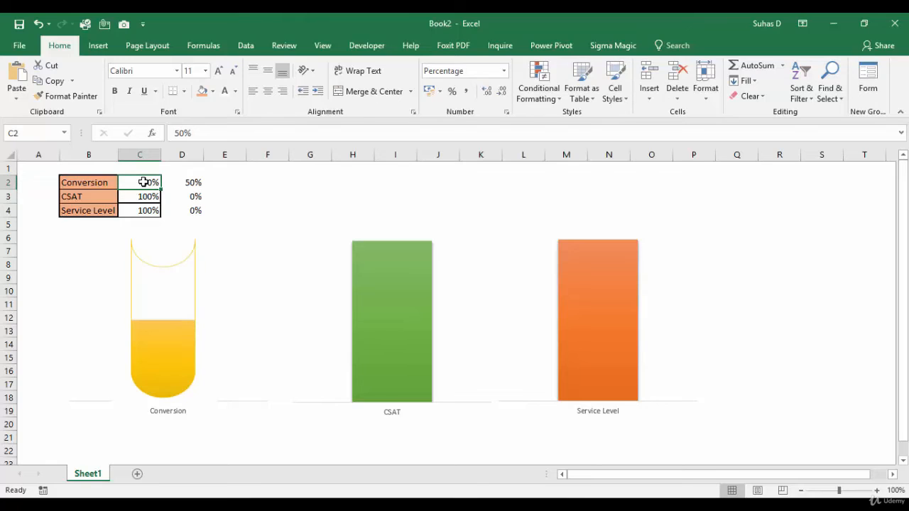
type("100")
key("Return")
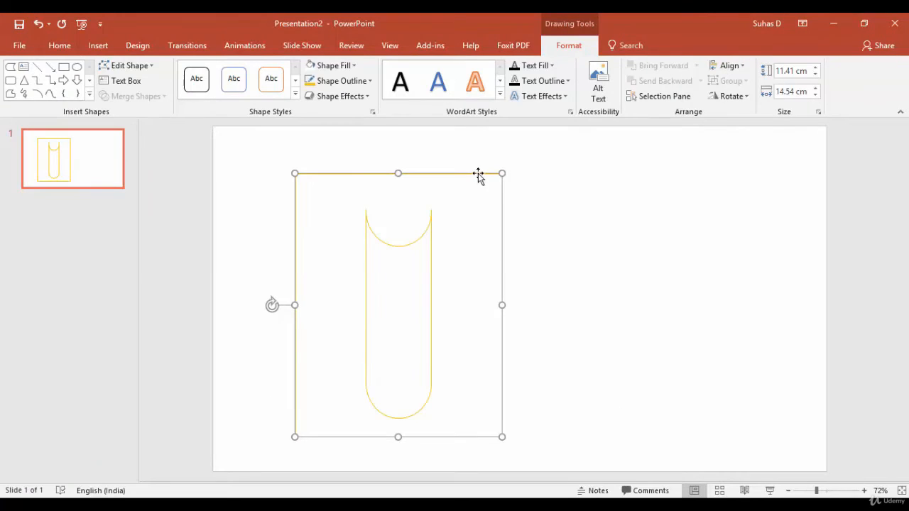
Switch to PowerPoint and set the tube-shaped frame's outline to the green theme color
left_click(370, 81)
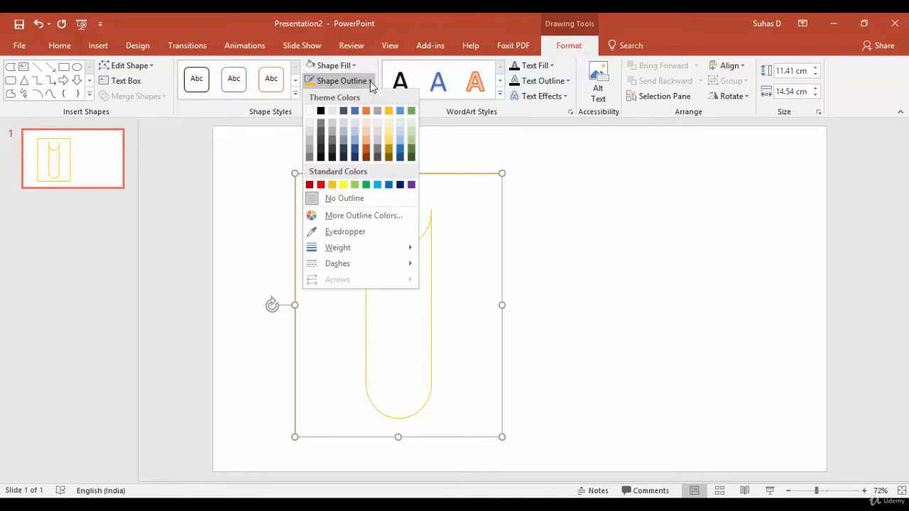
left_click(412, 110)
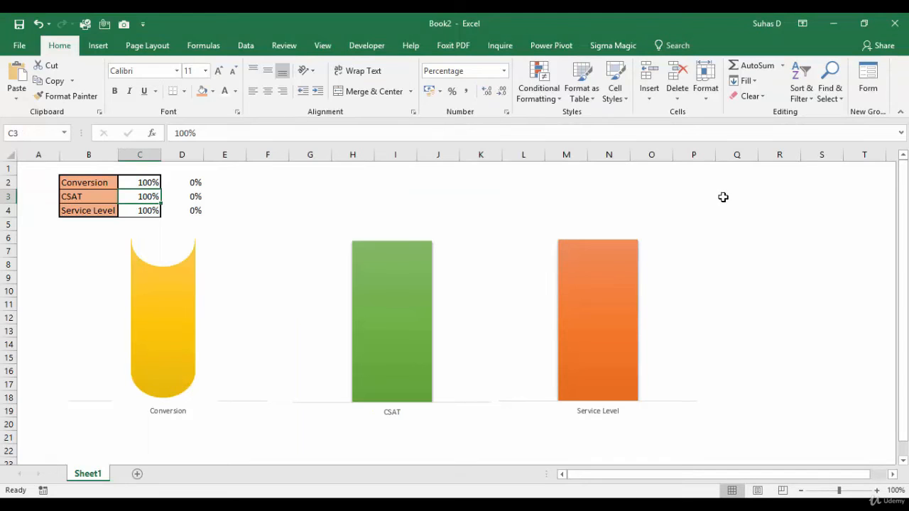
Paste the green tube frame as a picture beside the Service Level chart and shrink it to about 10.45 cm high by 8.21 cm wide
left_click(689, 193)
right_click(687, 194)
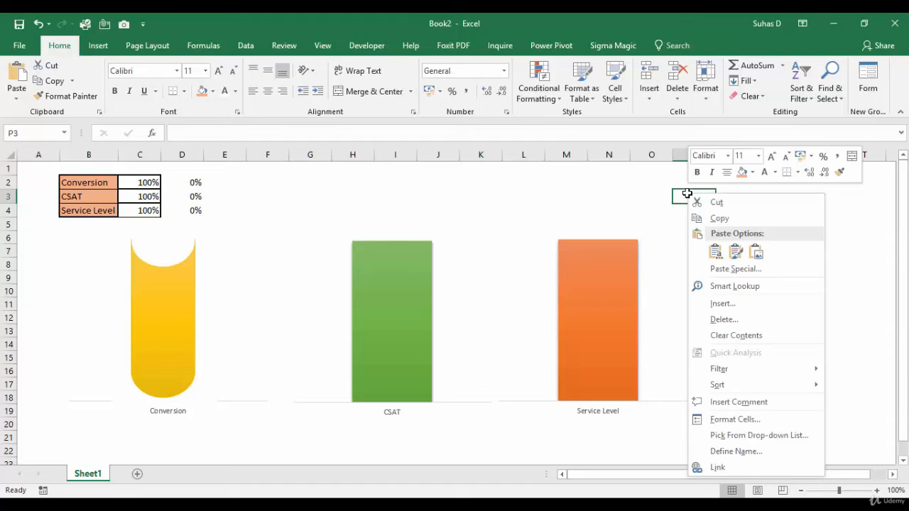
left_click(756, 252)
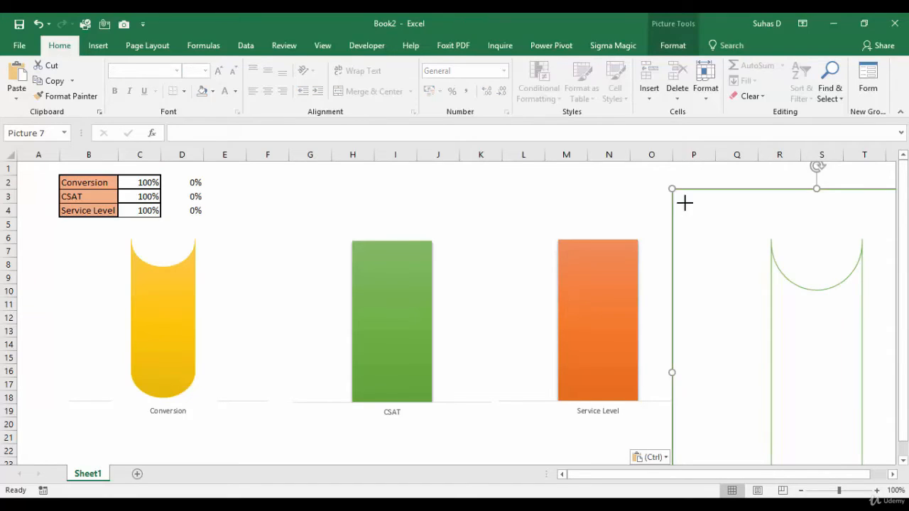
left_click_drag(684, 204, 700, 160)
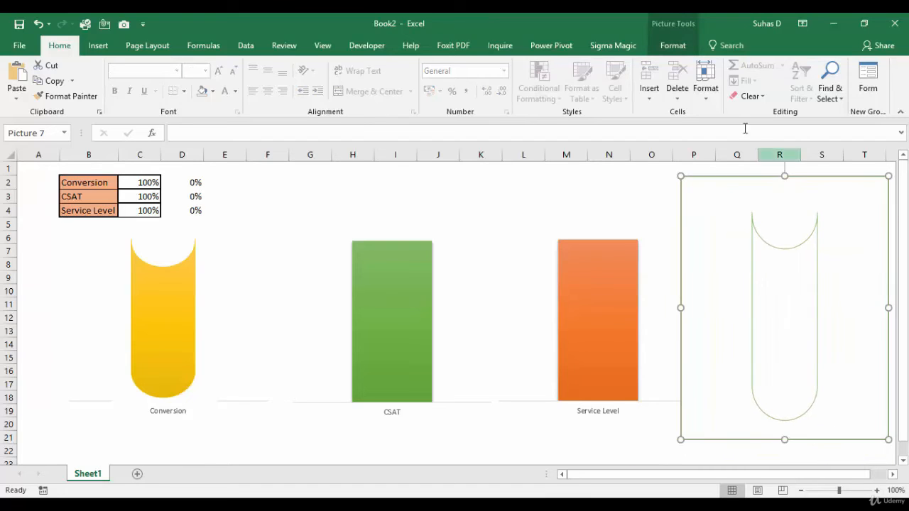
Crop the green tube picture on all four sides to about 8.92 cm high by 5.08 cm wide, removing the outer rectangle border
left_click(674, 47)
left_click(810, 75)
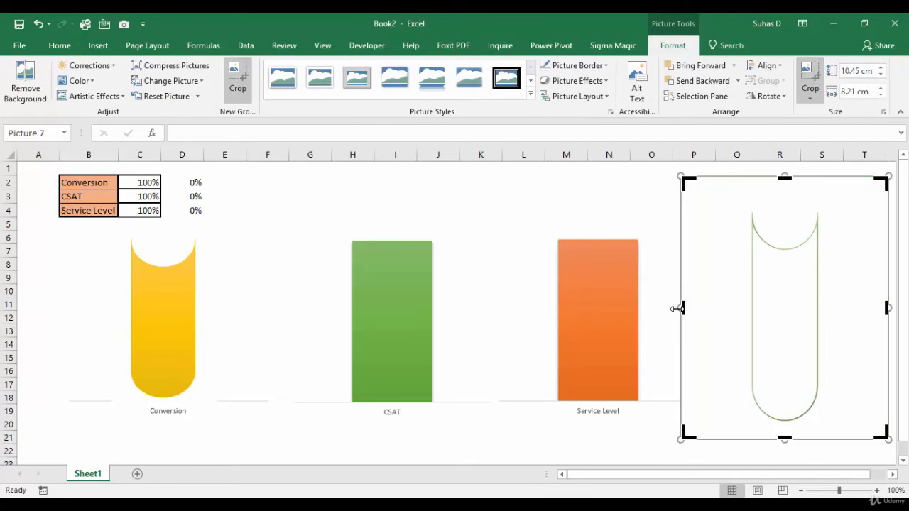
left_click_drag(701, 307, 723, 308)
left_click_drag(887, 307, 850, 312)
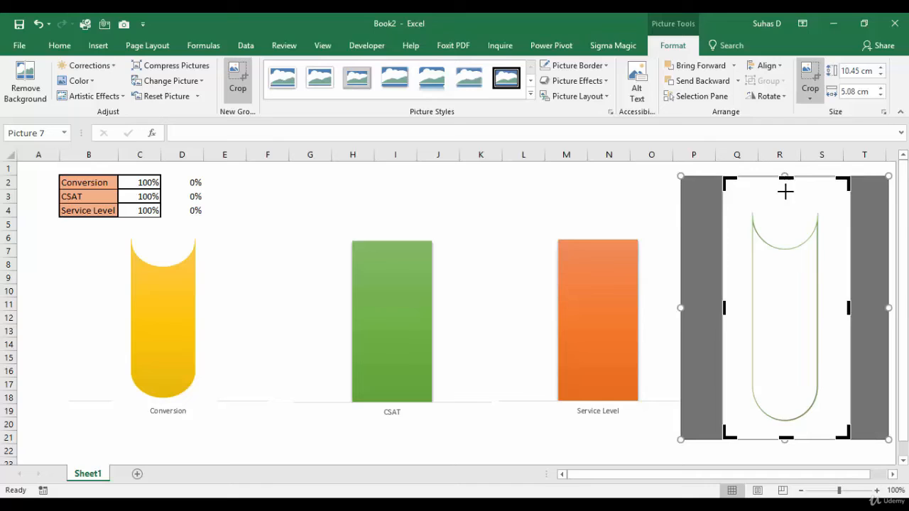
left_click_drag(785, 191, 785, 217)
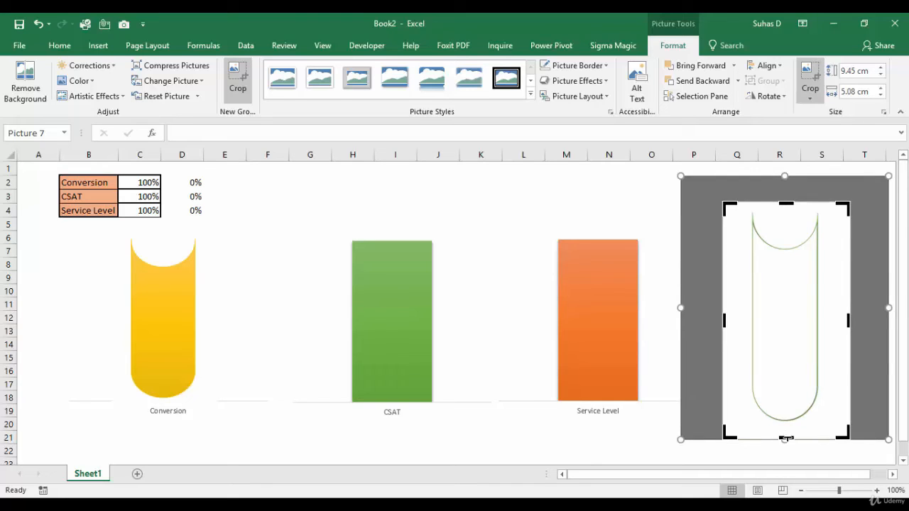
left_click_drag(786, 439, 788, 424)
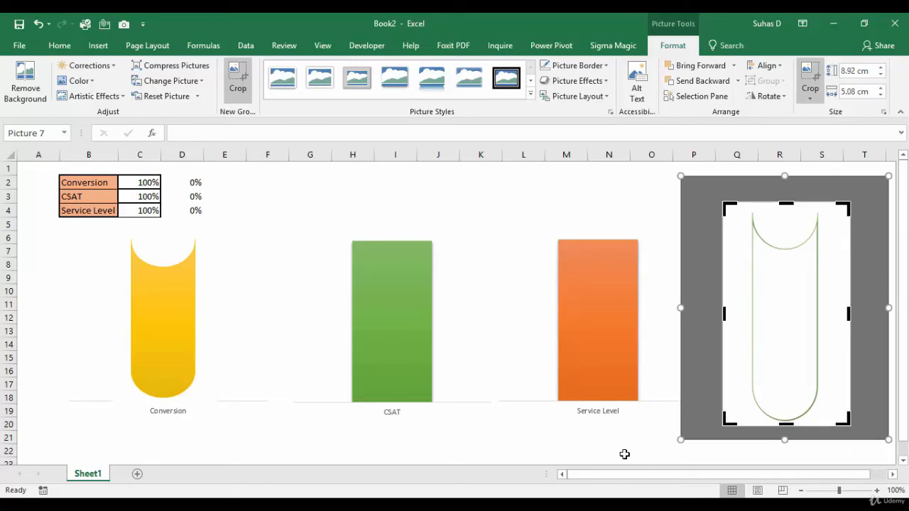
left_click(619, 451)
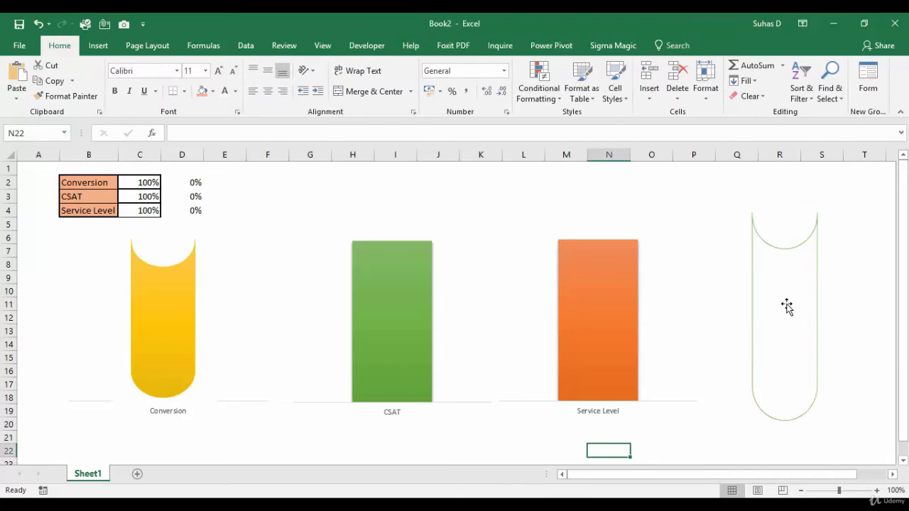
Move the green tube picture over the CSAT column and reduce its height to about 6.93 cm so the column fills the tube
left_click_drag(787, 305, 388, 287)
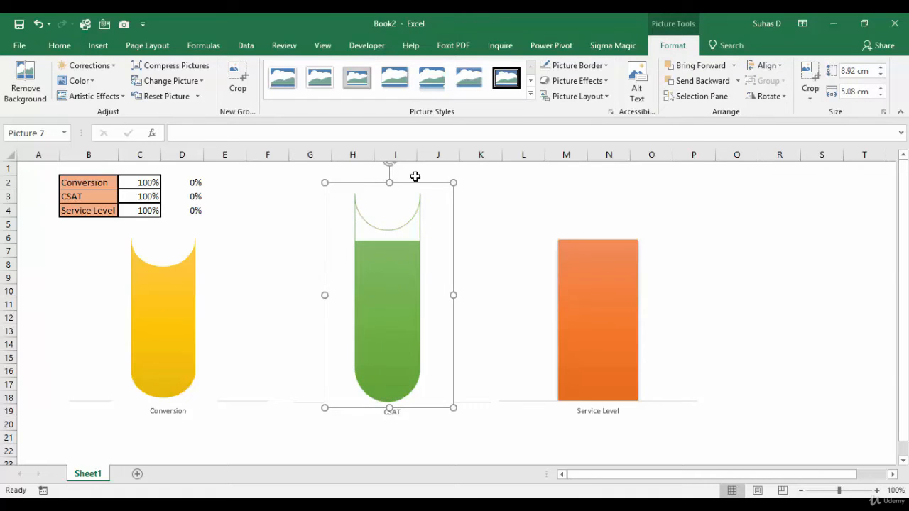
left_click_drag(389, 183, 380, 232)
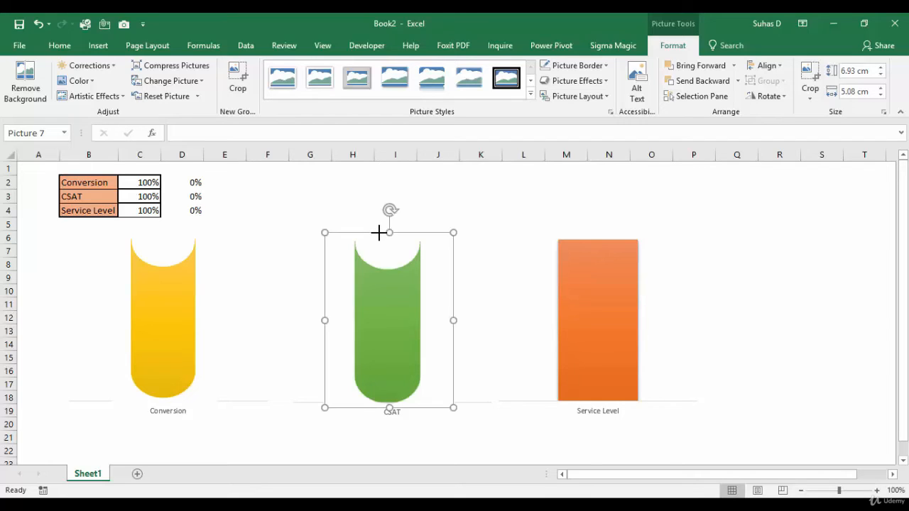
left_click(797, 319)
Test the CSAT tube by setting C3 to 75%, and undo the change
left_click(156, 196)
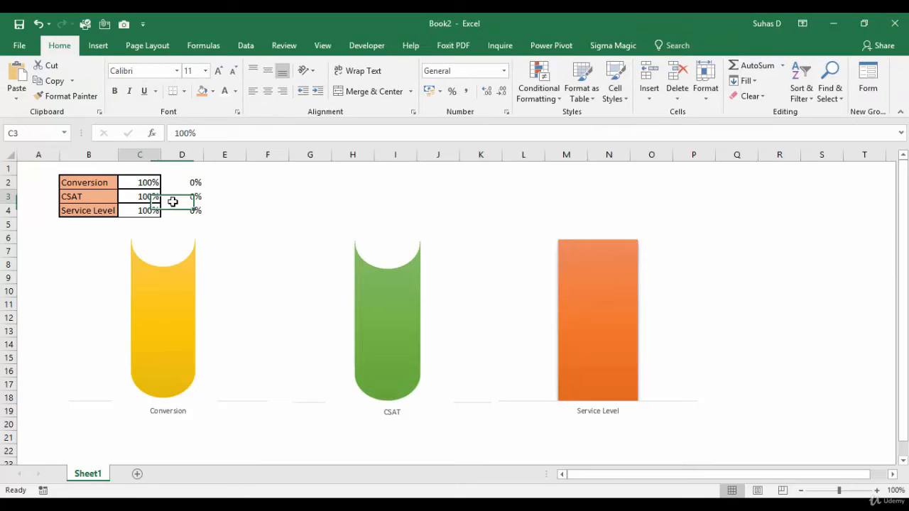
type("75")
key("Return")
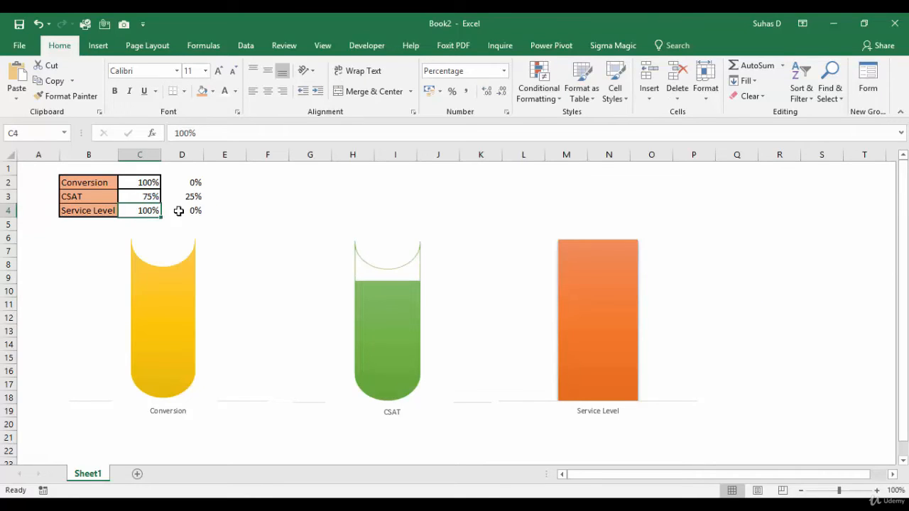
left_click(37, 24)
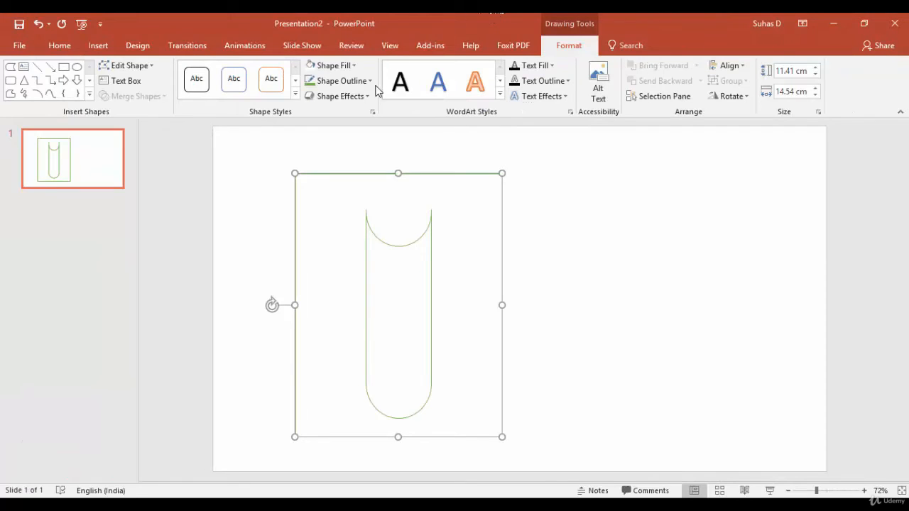
In PowerPoint, set the tube-shaped frame's outline to the orange theme color, and return to the Excel workbook
left_click(369, 82)
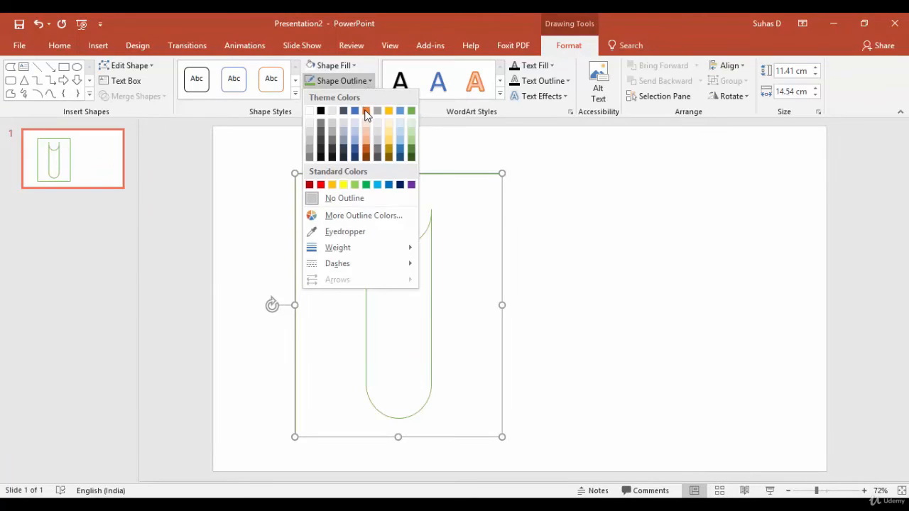
left_click(367, 115)
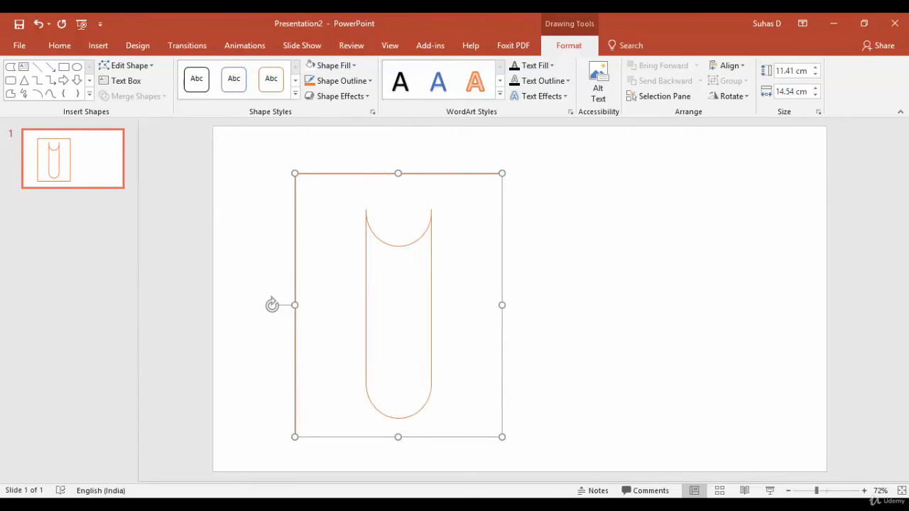
key("alt+Tab")
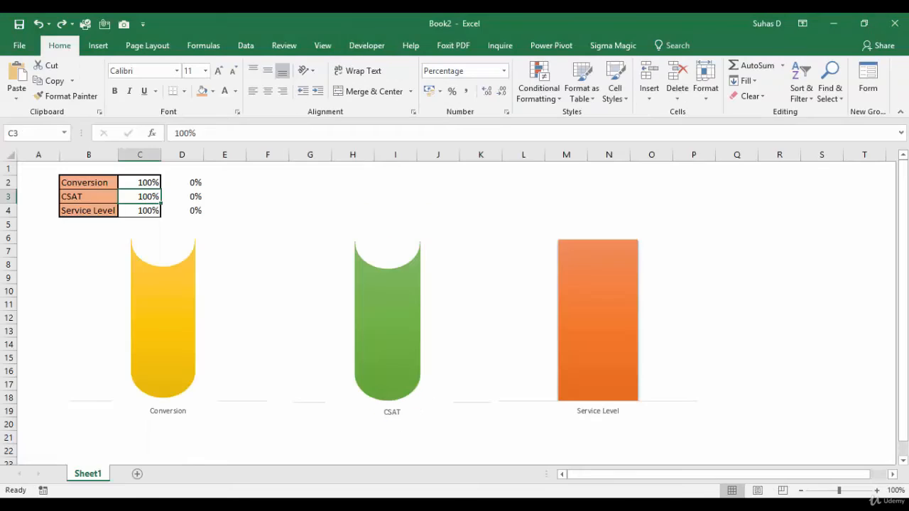
Paste the orange tube frame as a picture beside the Service Level chart and shrink it to about 10.19 cm high by 8 cm wide
left_click(690, 207)
right_click(690, 207)
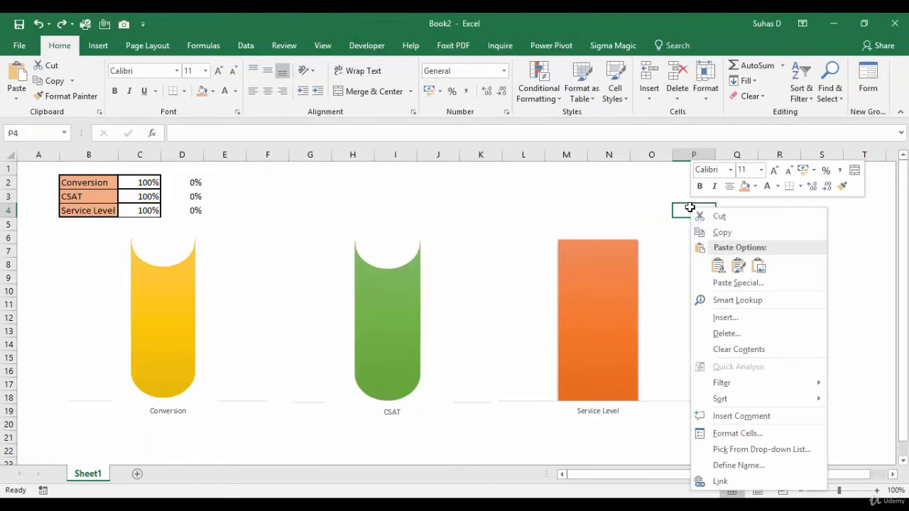
left_click(758, 266)
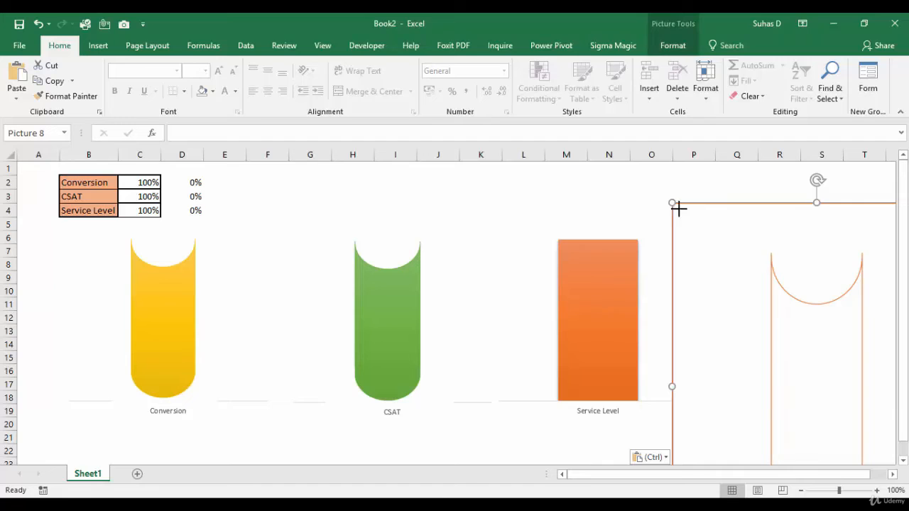
left_click_drag(679, 209, 685, 182)
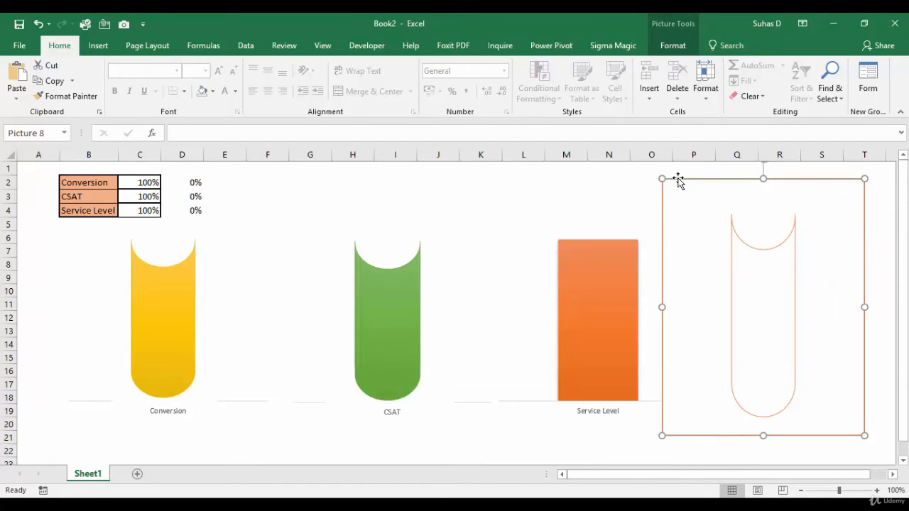
Crop the orange tube picture on all four sides to about 8.84 cm high by 4.87 cm wide, removing the outer rectangle border
left_click(679, 50)
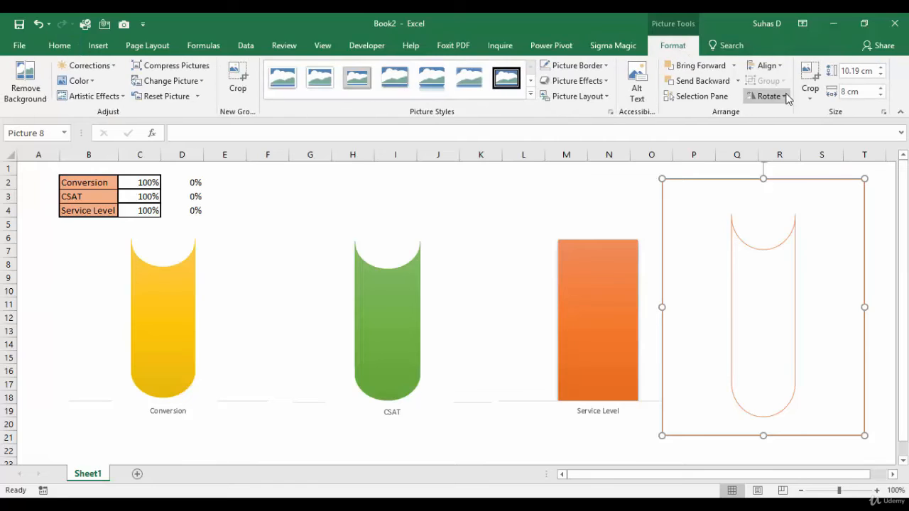
left_click(810, 78)
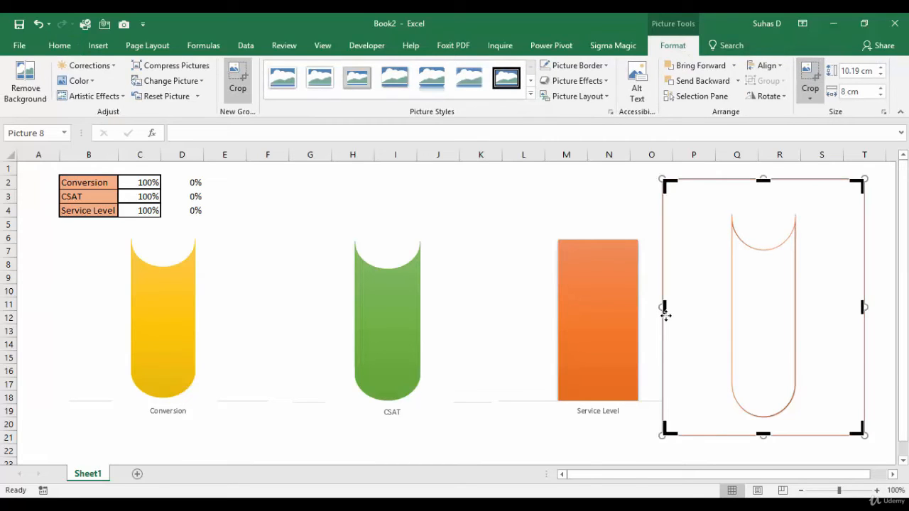
left_click_drag(662, 307, 693, 307)
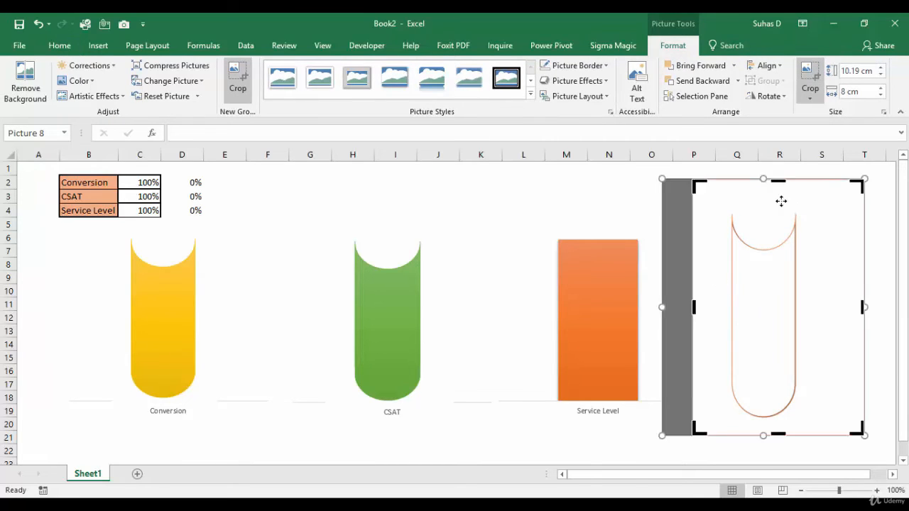
left_click_drag(772, 193, 771, 206)
left_click_drag(862, 318, 826, 319)
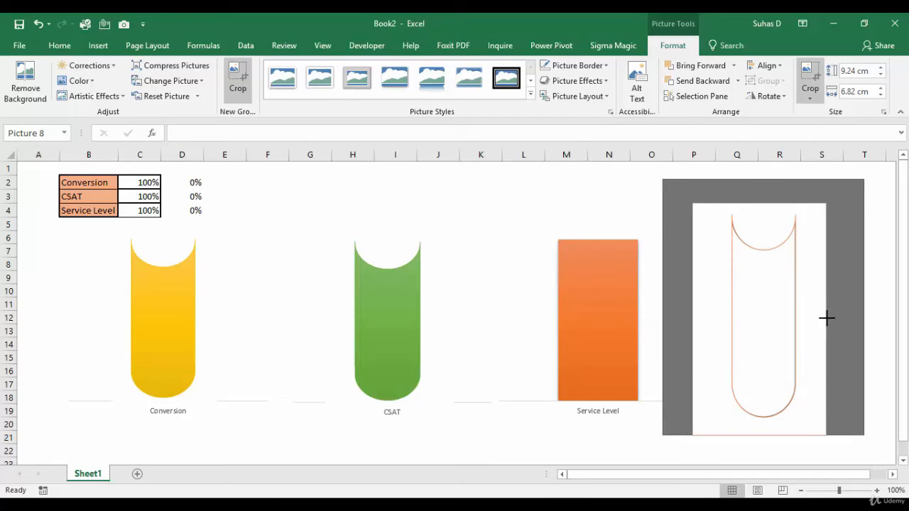
left_click_drag(761, 426, 761, 424)
left_click_drag(693, 315, 704, 315)
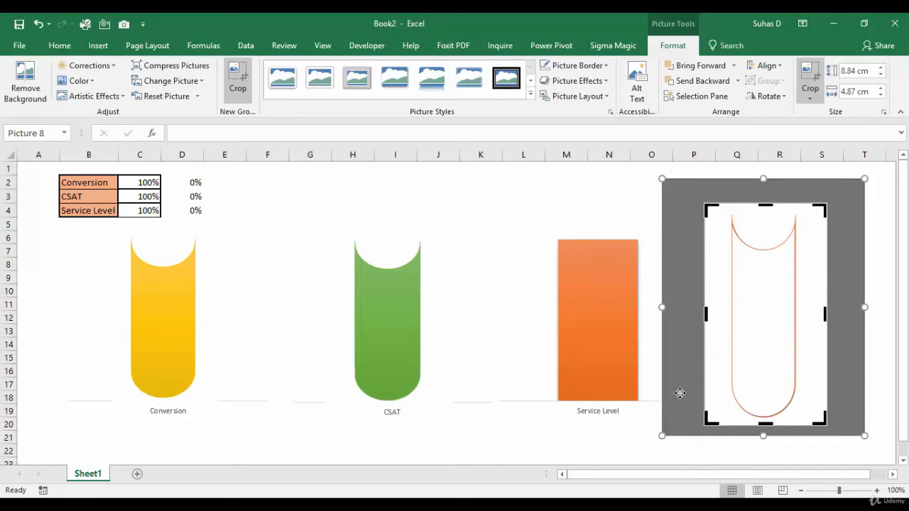
left_click(598, 449)
Move the orange tube picture over the Service Level column and reduce its height so the column fills the tube outline
left_click_drag(763, 318, 597, 288)
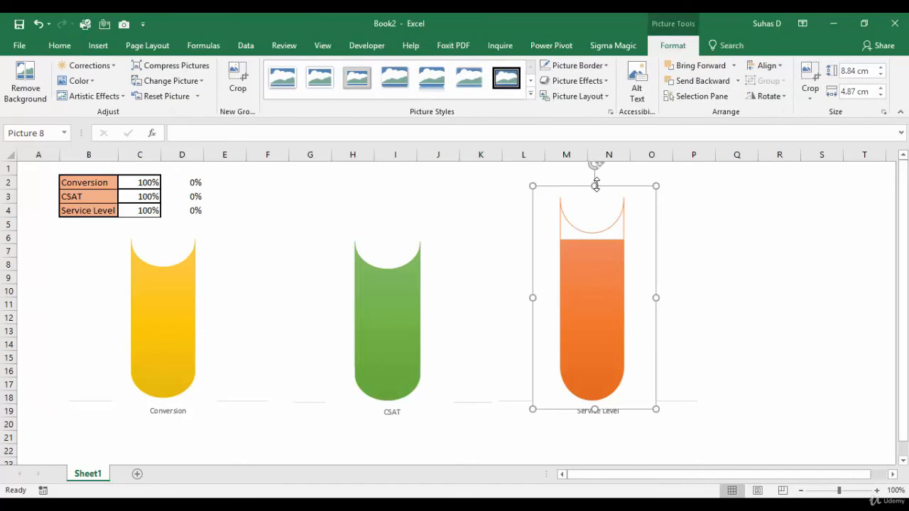
left_click_drag(597, 185, 592, 230)
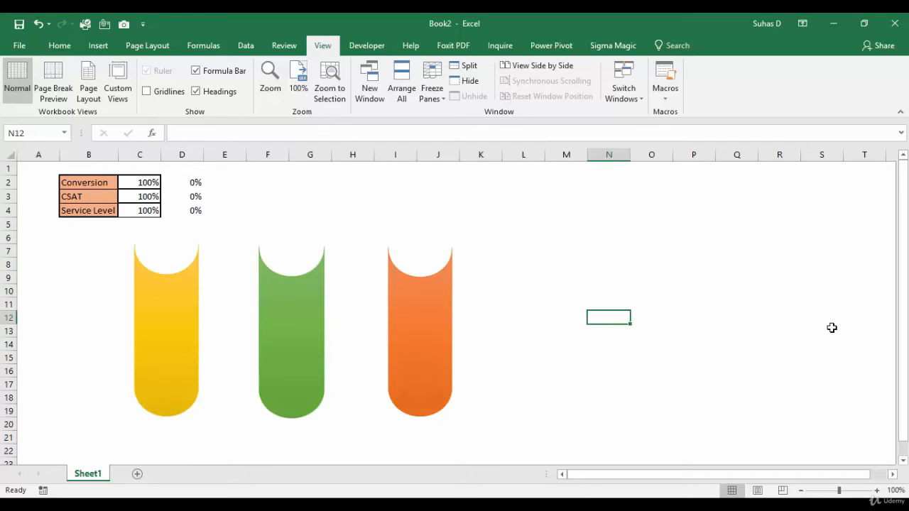
Hide the helper percentages in D2:D4 by setting their font color to white
left_click(185, 180)
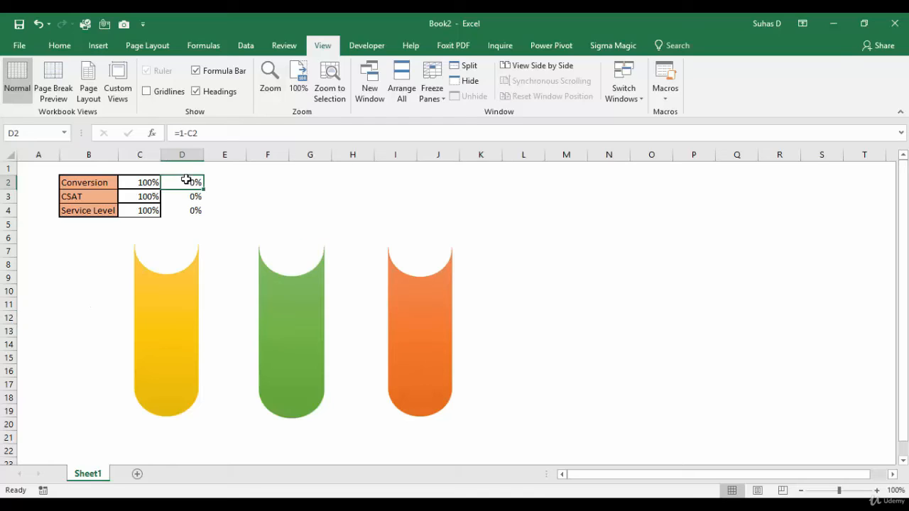
left_click_drag(184, 182, 170, 207)
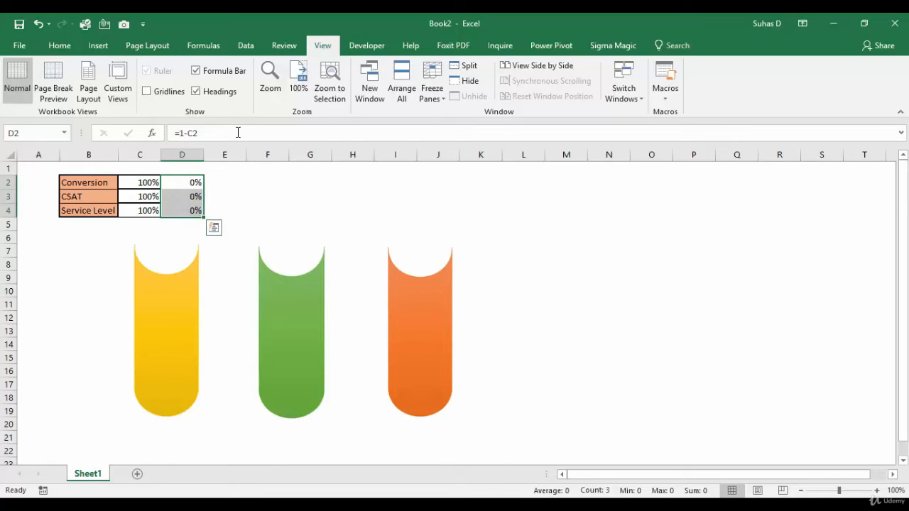
left_click(63, 49)
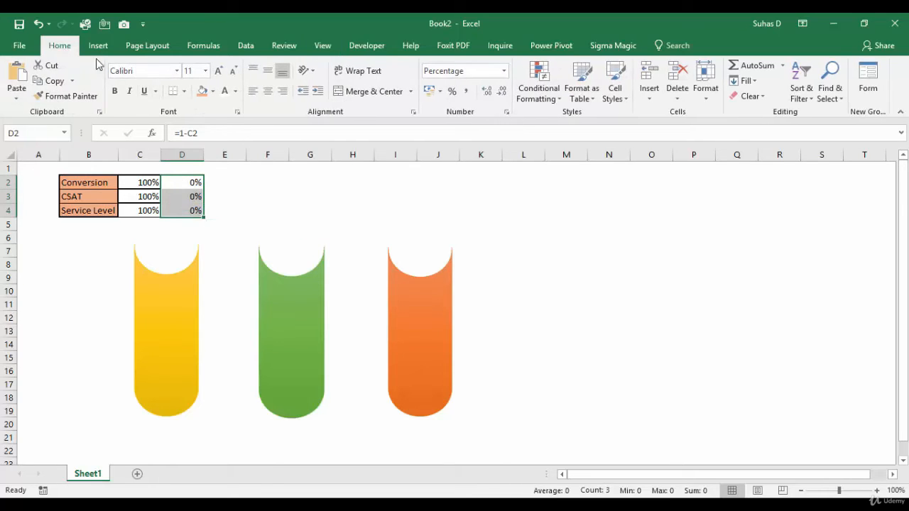
left_click(225, 93)
left_click(637, 263)
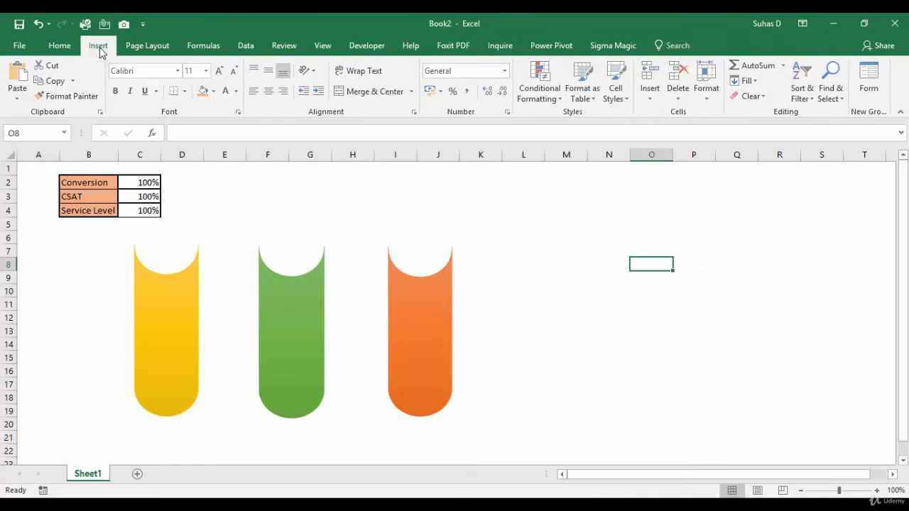
Draw a circle about 2.04 cm high by 2.2 cm wide and fit it into the curved opening above the Conversion tube
left_click(100, 46)
left_click(238, 69)
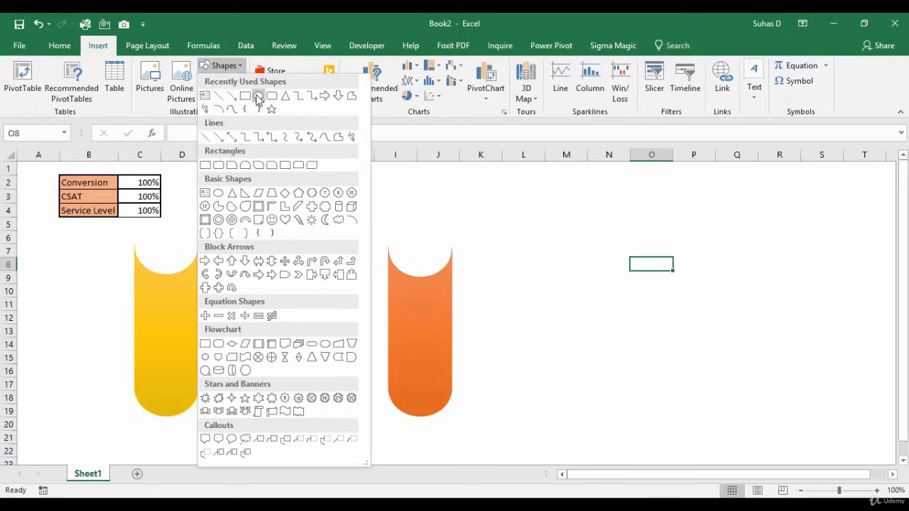
left_click(258, 96)
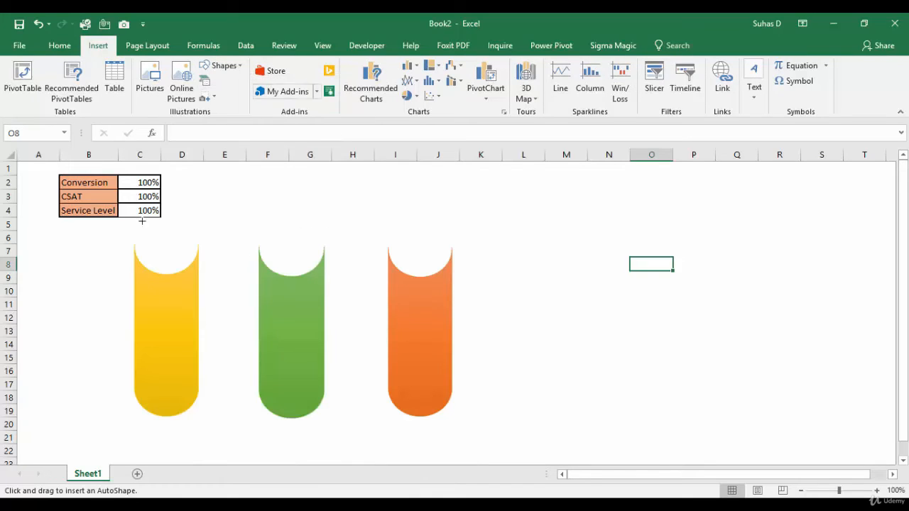
left_click_drag(565, 196, 509, 250)
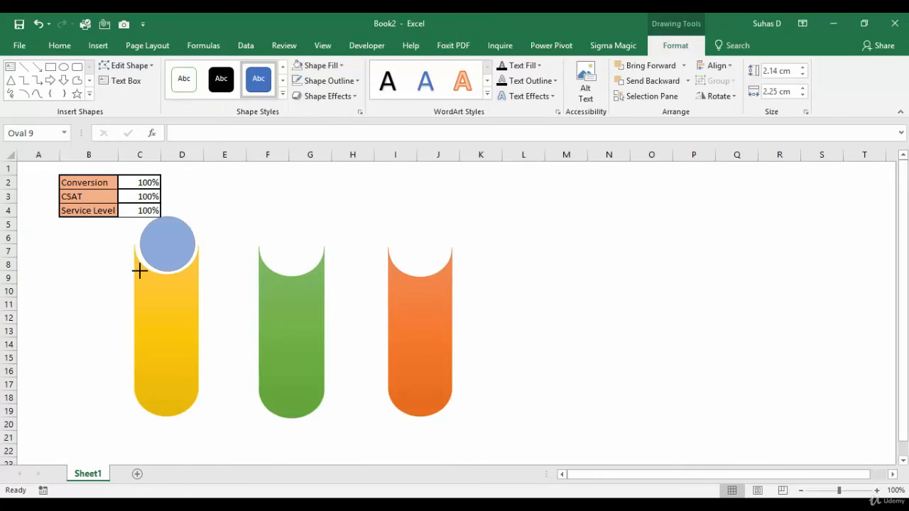
left_click_drag(139, 270, 139, 268)
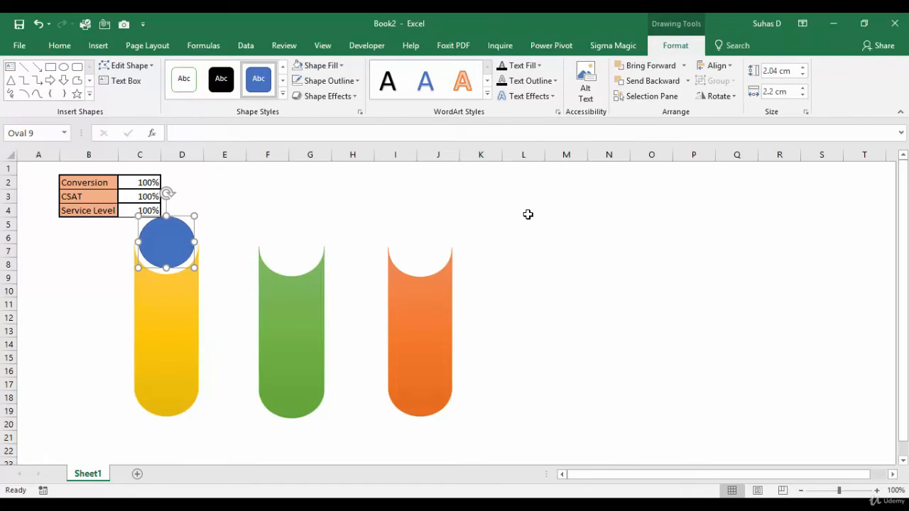
Duplicate the circle above the Conversion tube twice and fit the copies into the openings above the Service Level and CSAT tubes
key("ctrl+d")
key("ctrl+d")
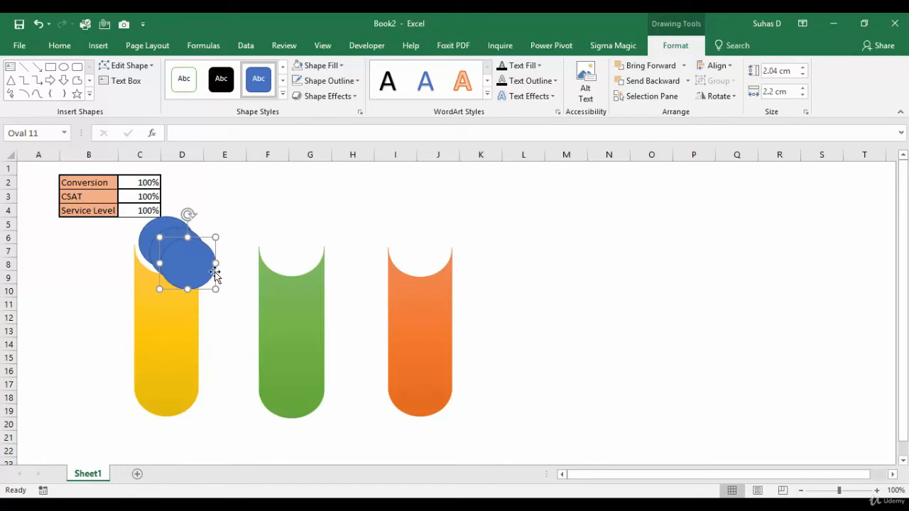
left_click_drag(189, 276, 422, 256)
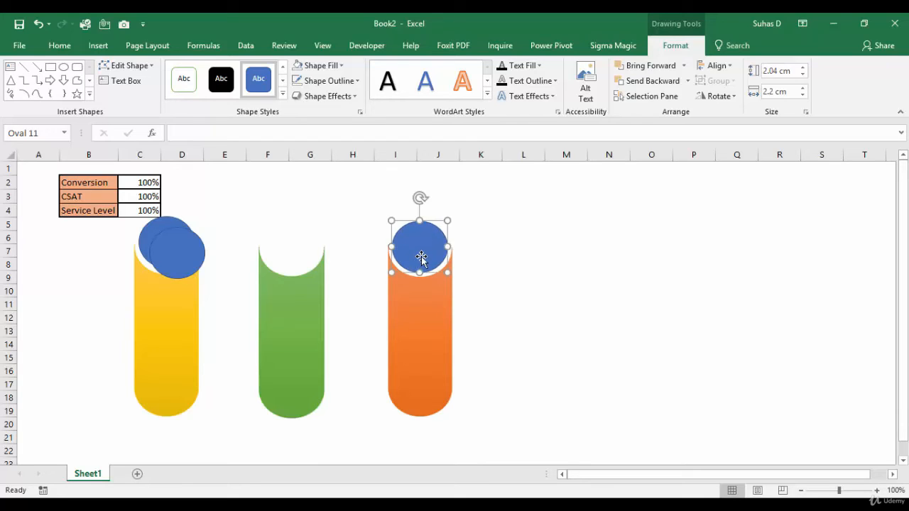
left_click_drag(183, 262, 298, 253)
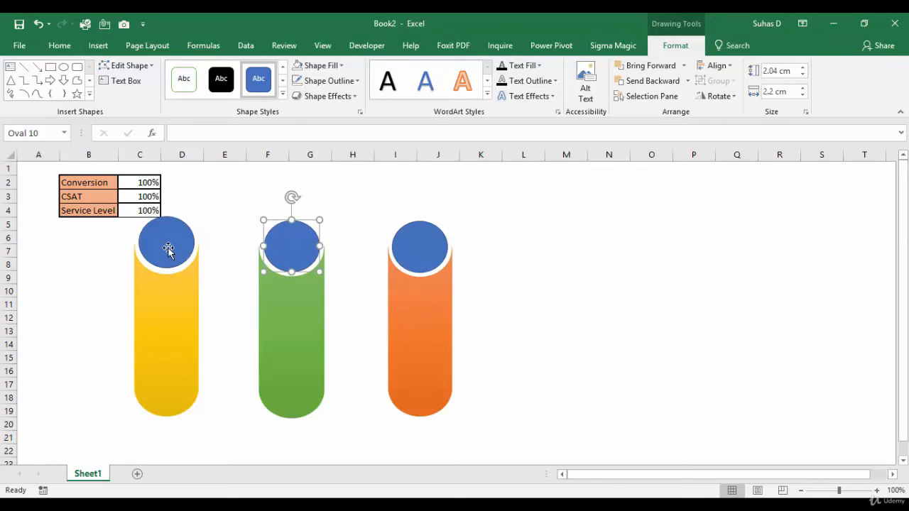
Give the Conversion circle the gold gradient theme style with shadow and an 8 point blue accent 1 glow
left_click(169, 248)
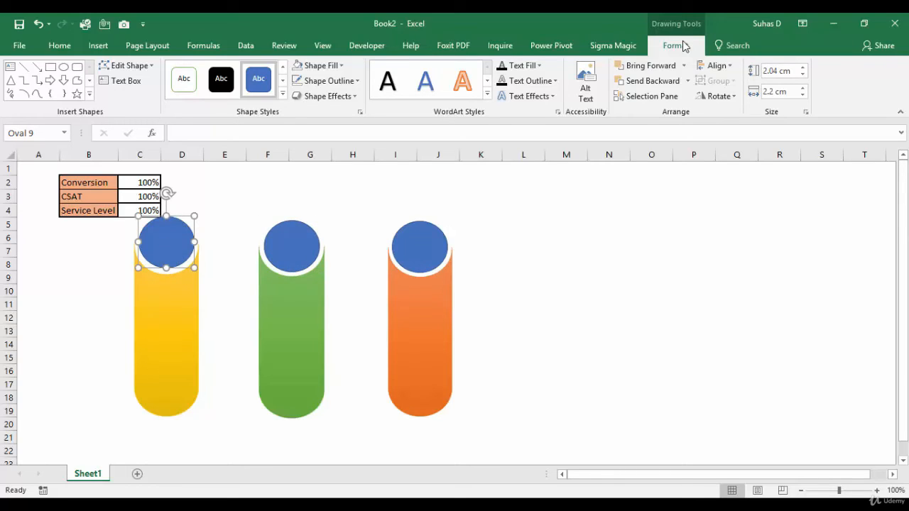
left_click(282, 94)
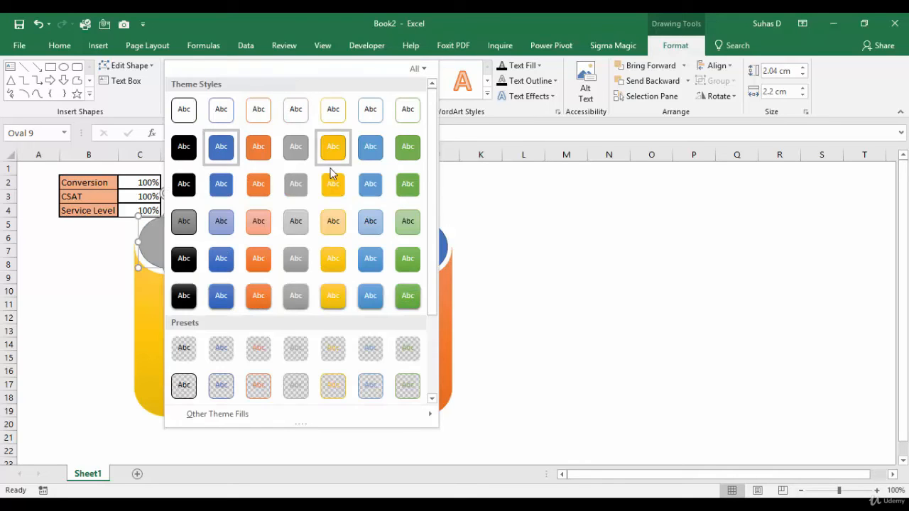
left_click(335, 296)
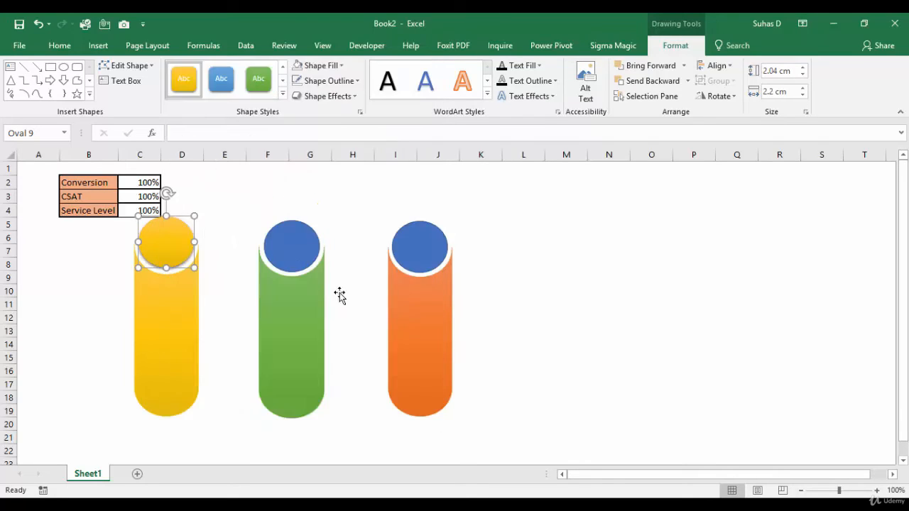
left_click(356, 96)
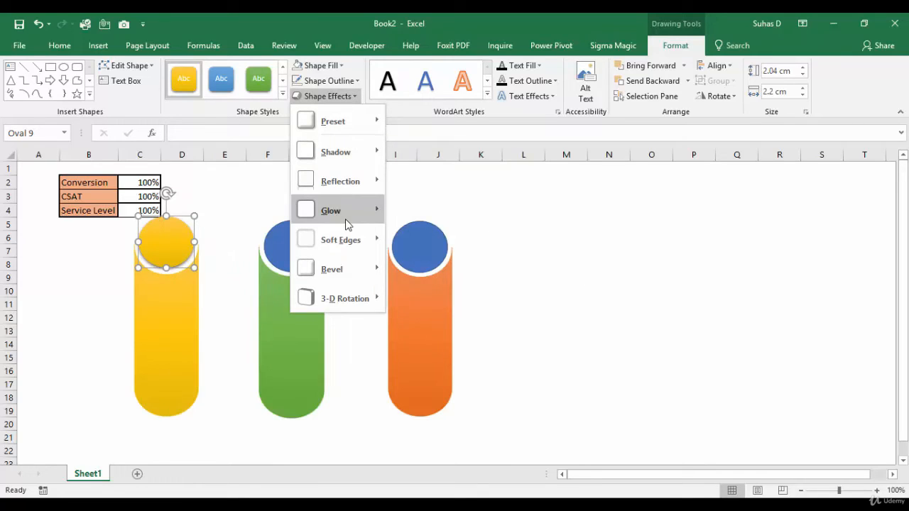
mouse_move(346, 225)
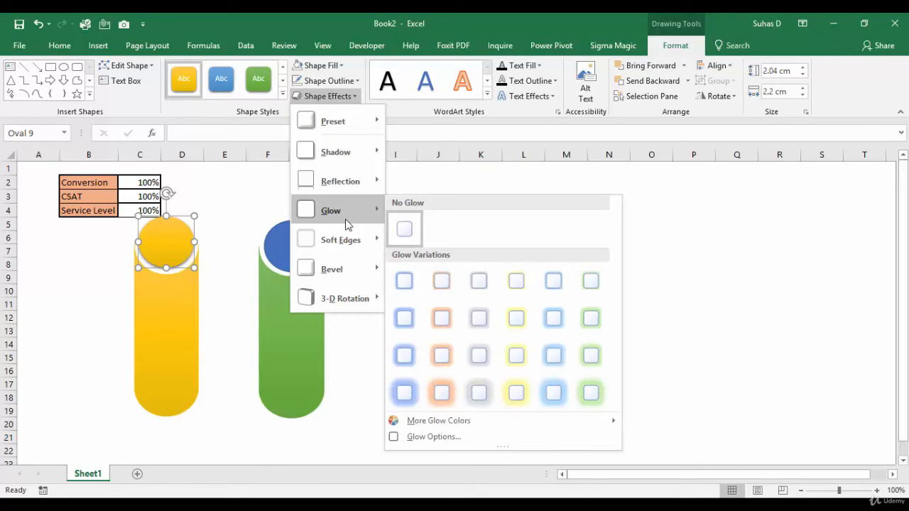
left_click(406, 329)
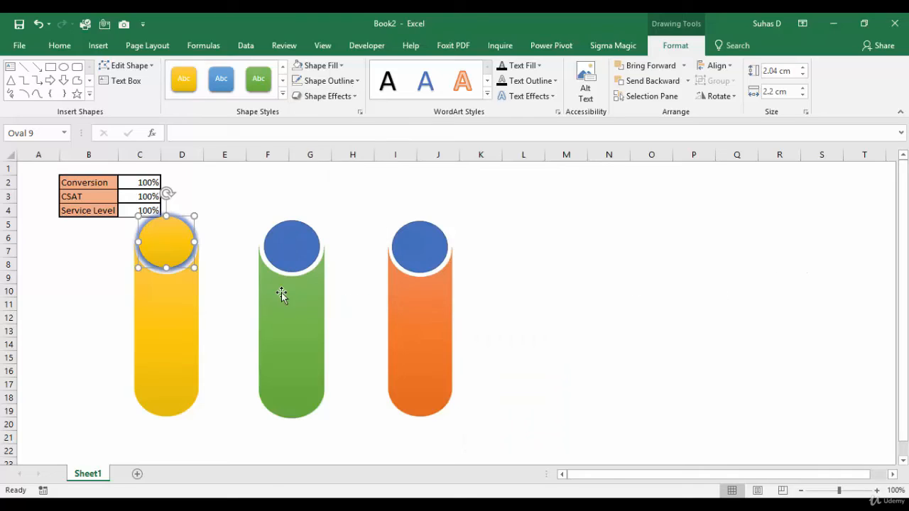
Give the CSAT circle the green gradient theme style with shadow and an 8 point blue accent 1 glow
left_click(302, 253)
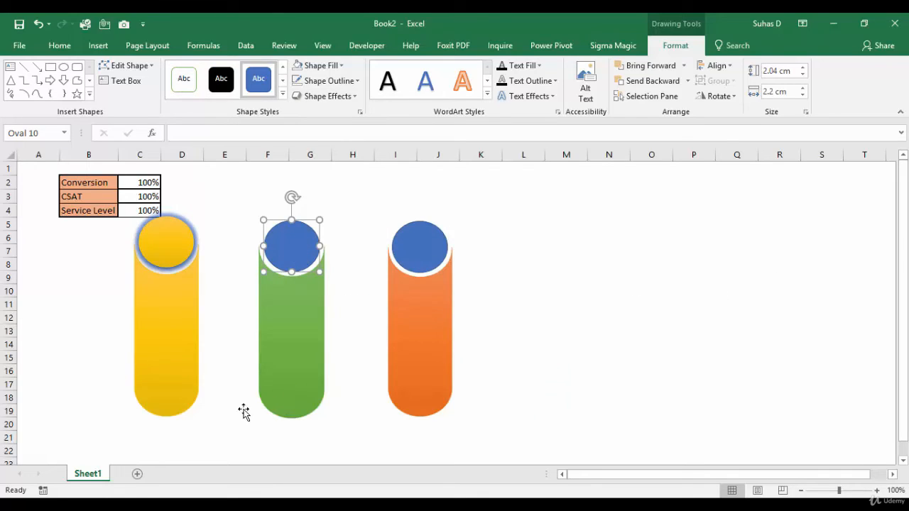
left_click(283, 93)
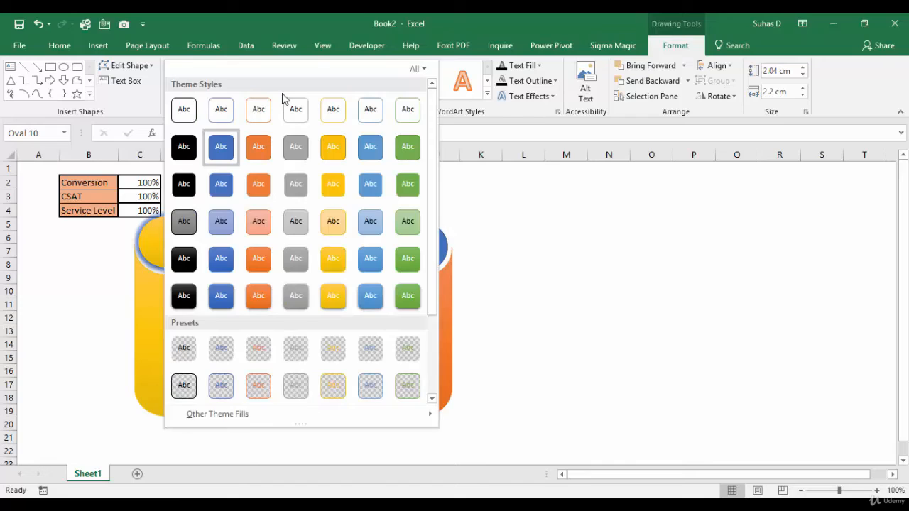
left_click(408, 303)
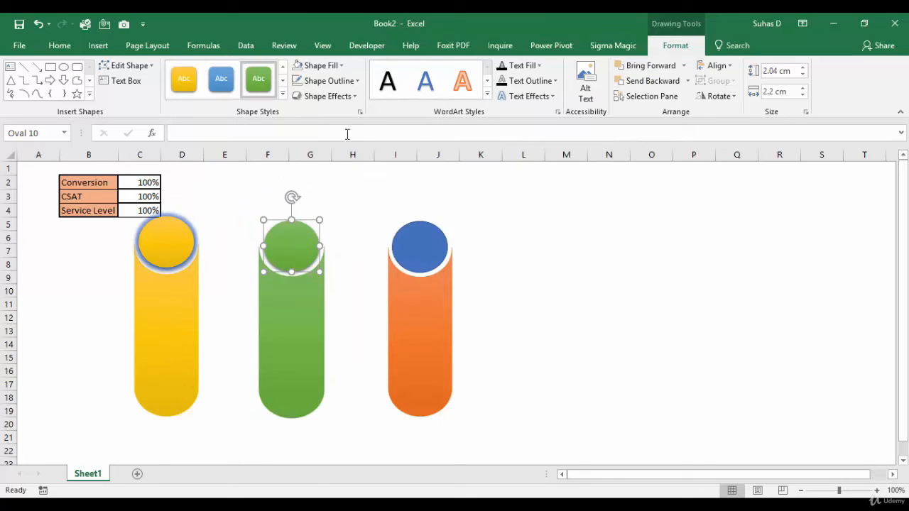
left_click(358, 97)
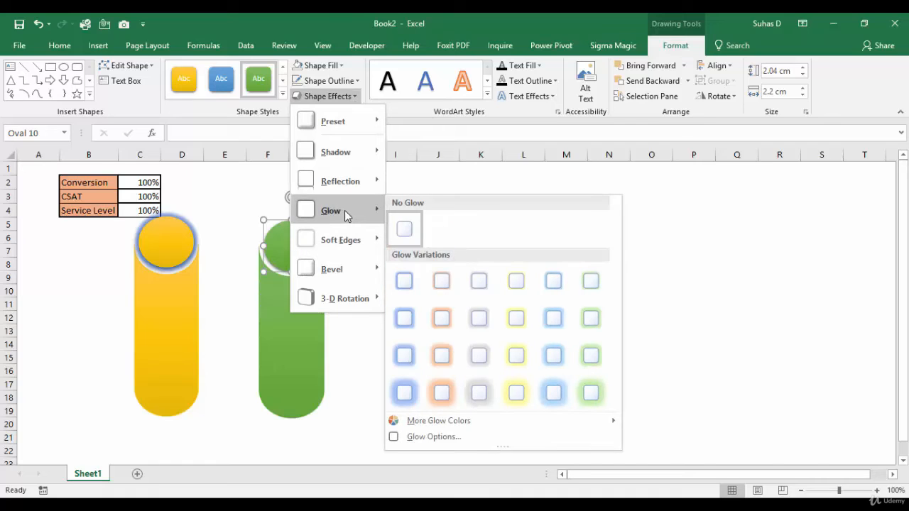
left_click(400, 322)
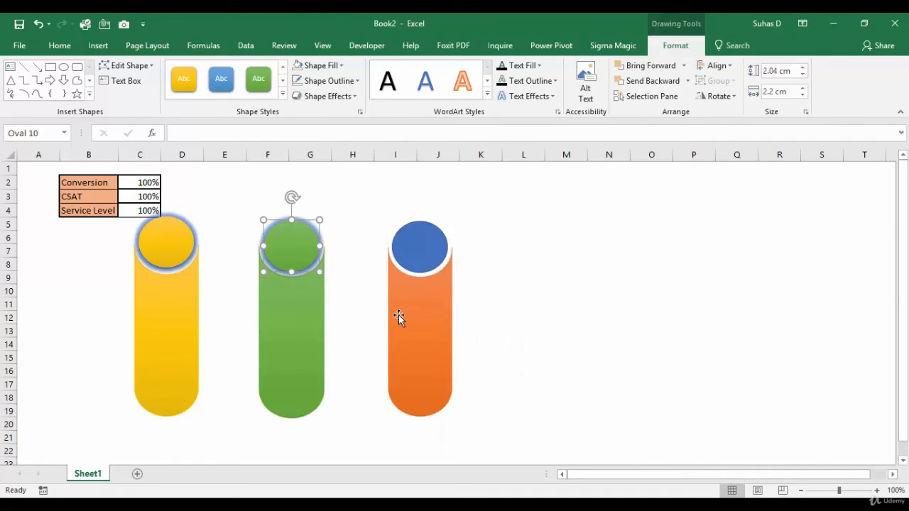
left_click(602, 309)
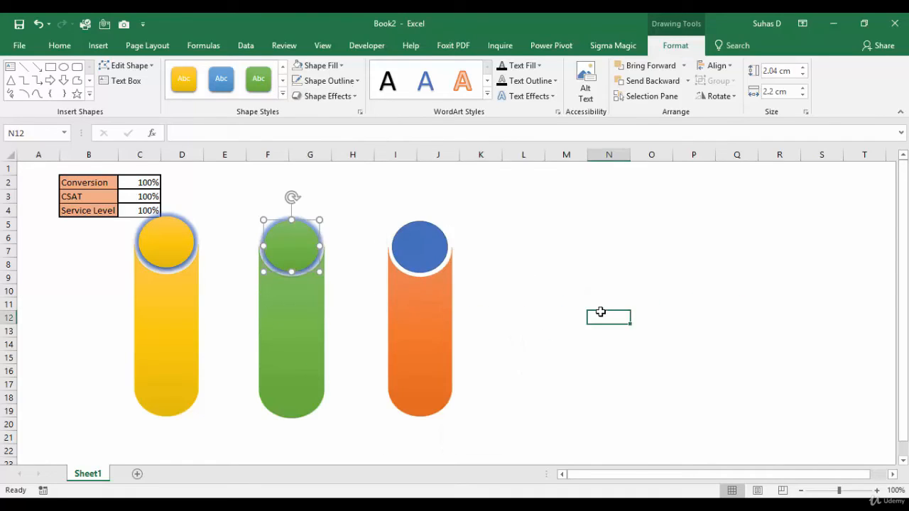
Give the Service Level circle the orange gradient theme style with shadow and an 8 point blue accent 1 glow
left_click(434, 254)
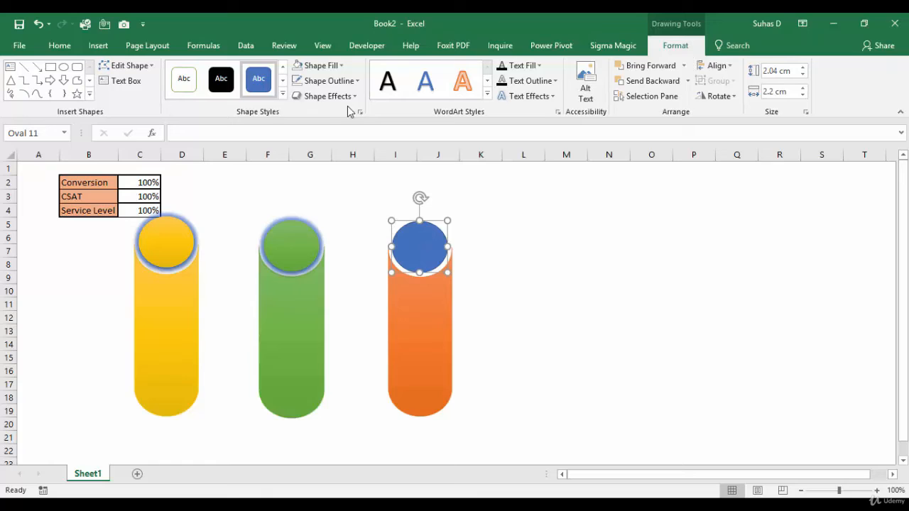
left_click(282, 94)
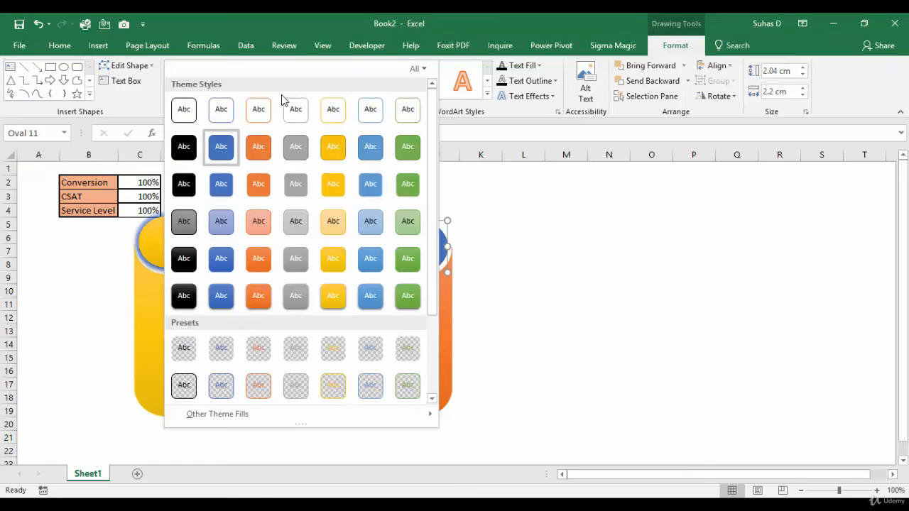
left_click(258, 304)
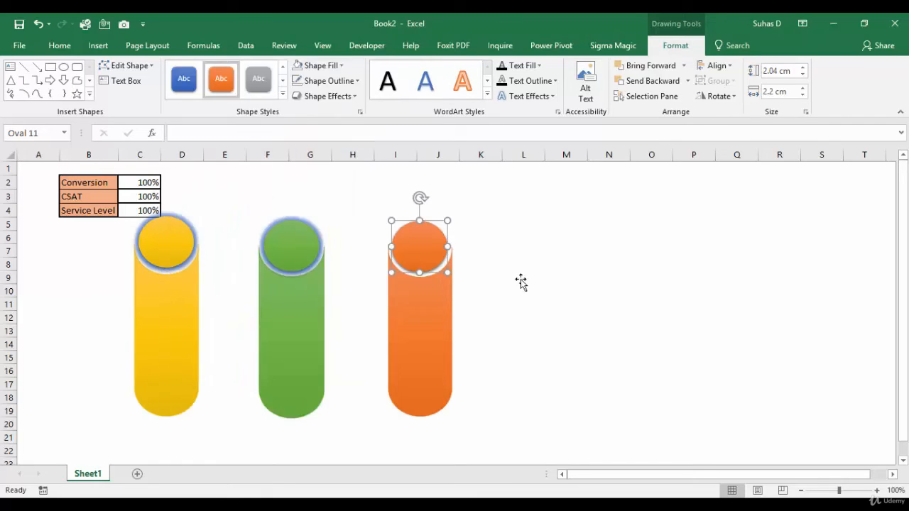
left_click(355, 99)
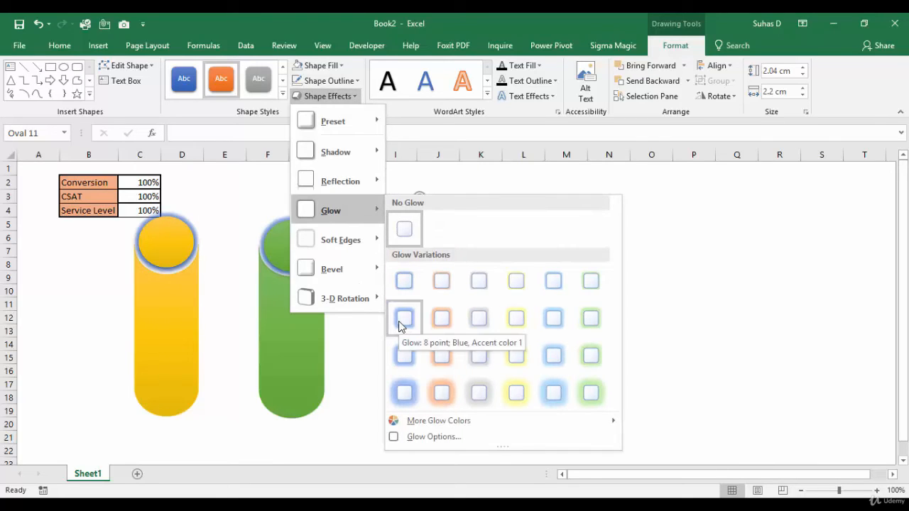
left_click(400, 322)
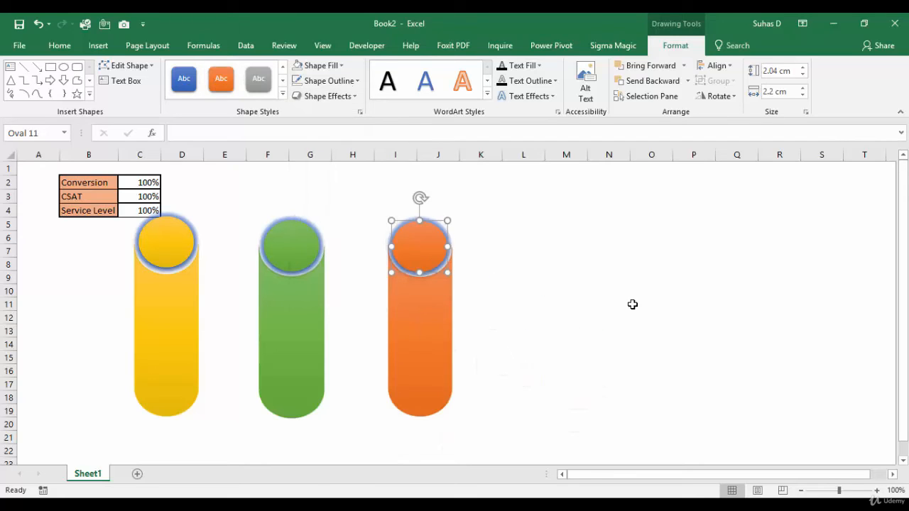
left_click(633, 305)
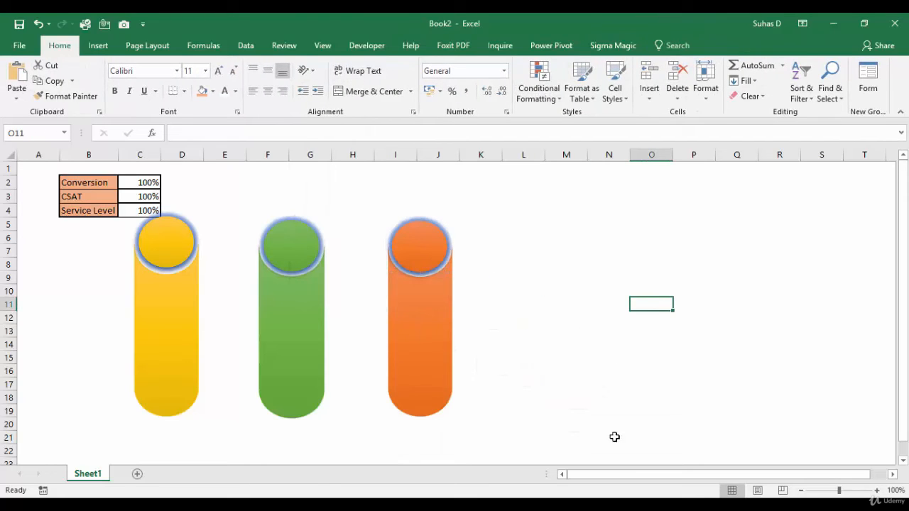
Link the text of the yellow Conversion circle to cell C2 with the formula =$C$2
left_click(171, 242)
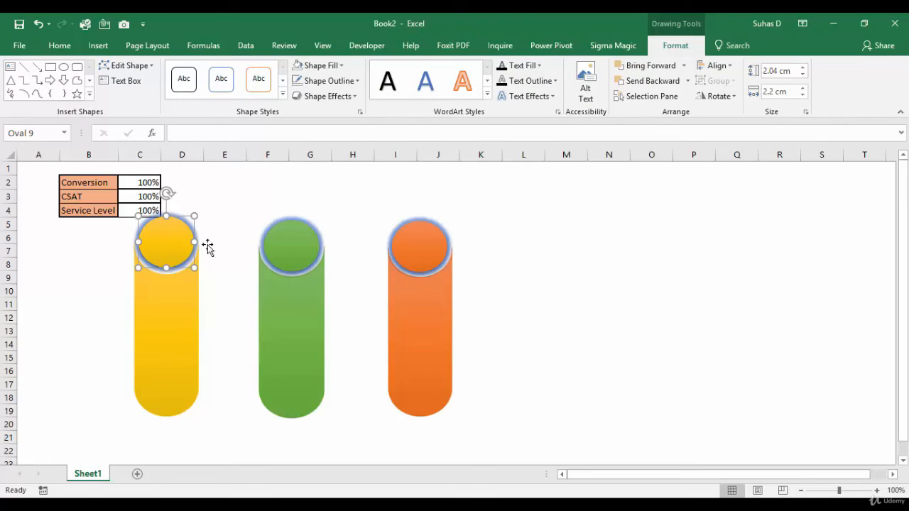
left_click(179, 128)
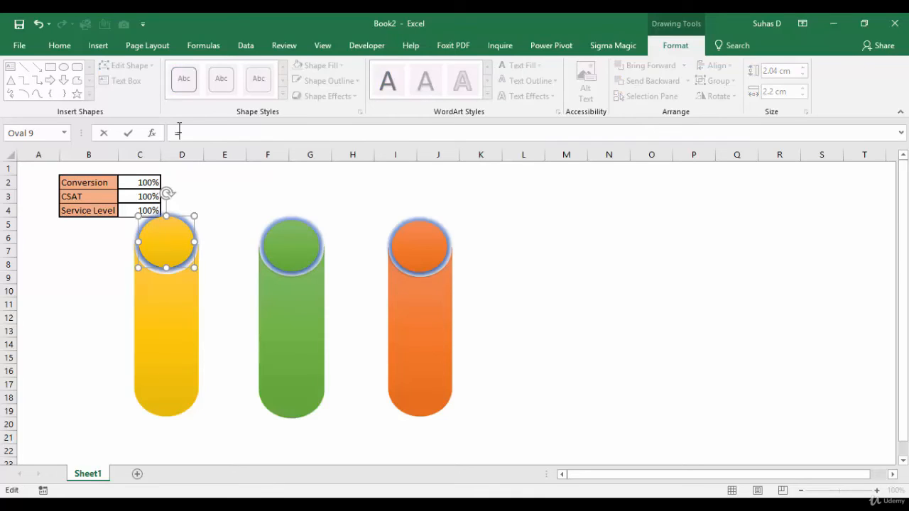
type("=")
left_click(135, 183)
key("Return")
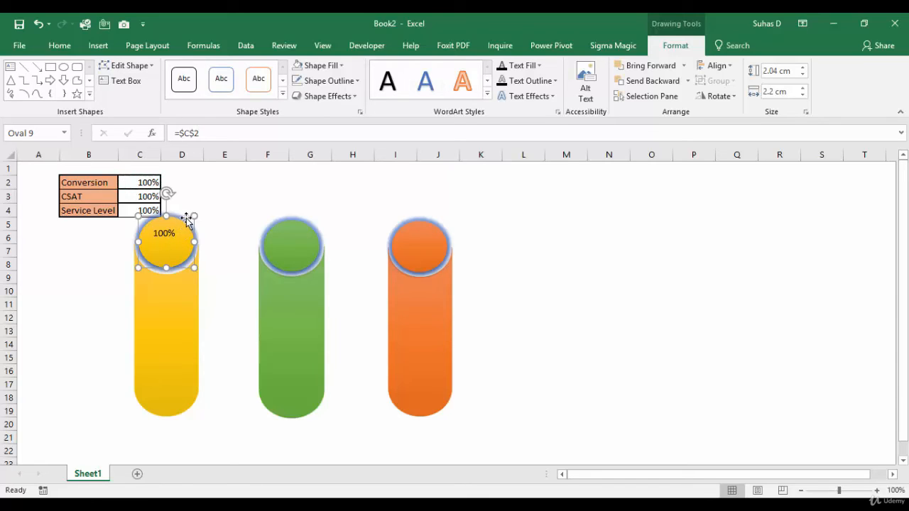
Center the percentage text in the Conversion circle and set its font to Impact, size 12
left_click(69, 52)
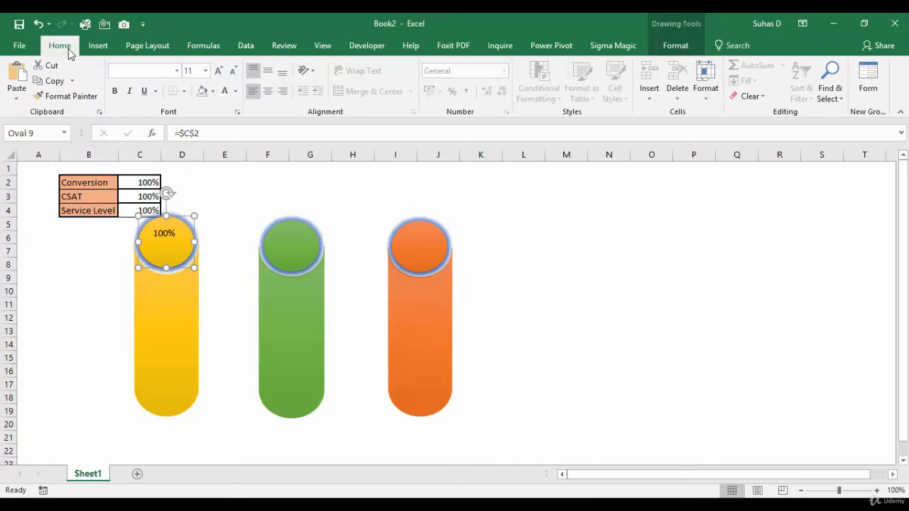
left_click(270, 72)
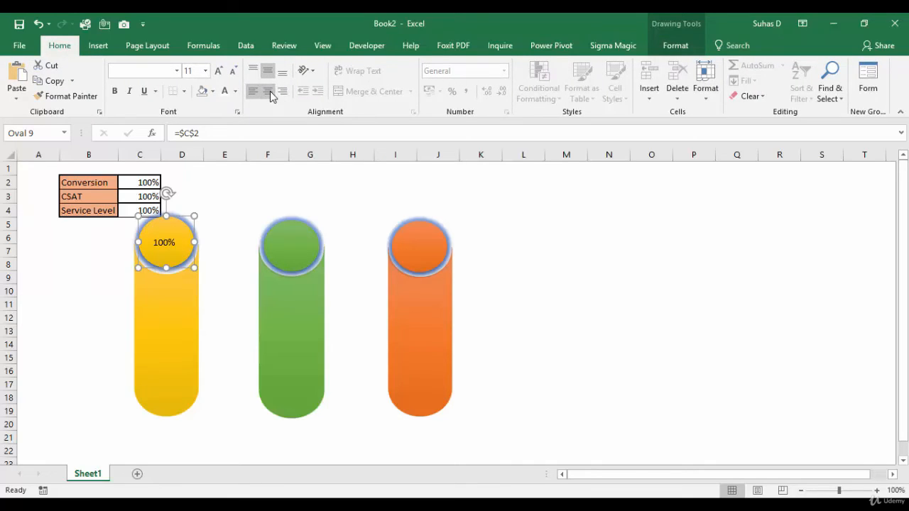
left_click(270, 92)
left_click(177, 73)
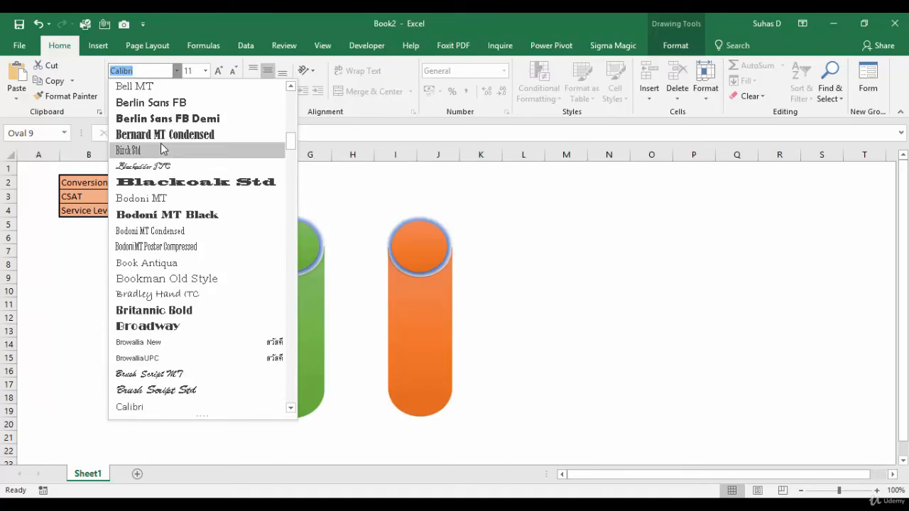
type("Impact")
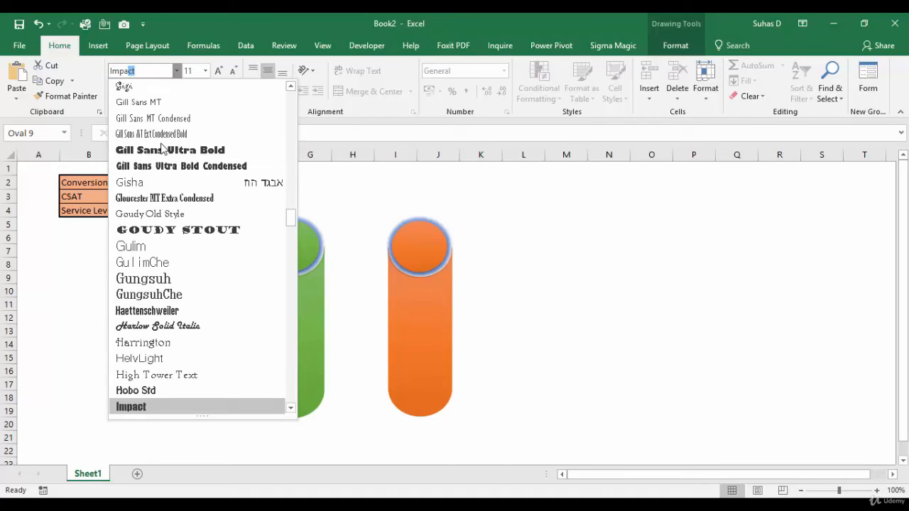
left_click(156, 407)
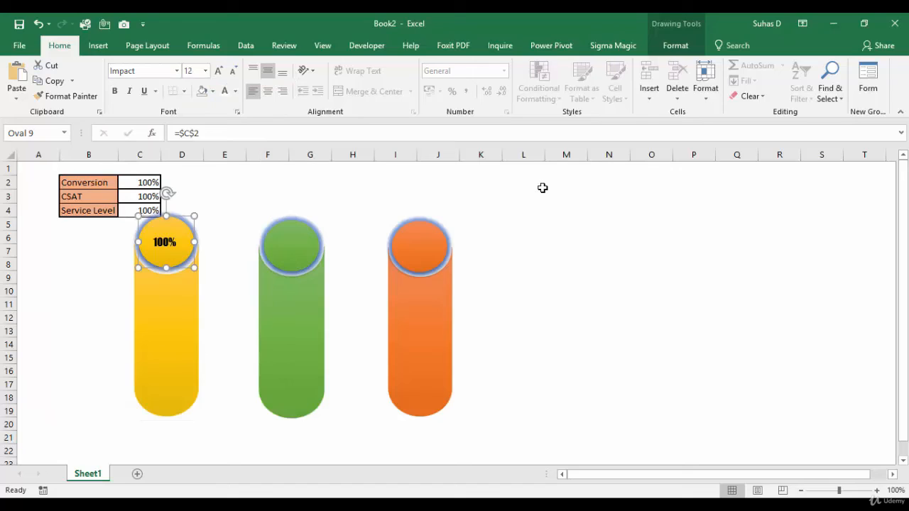
key("Tab")
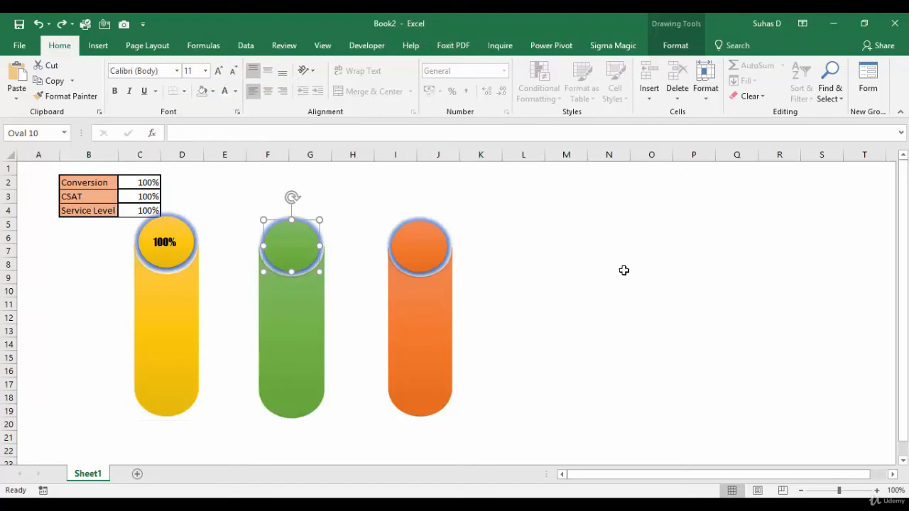
left_click(637, 287)
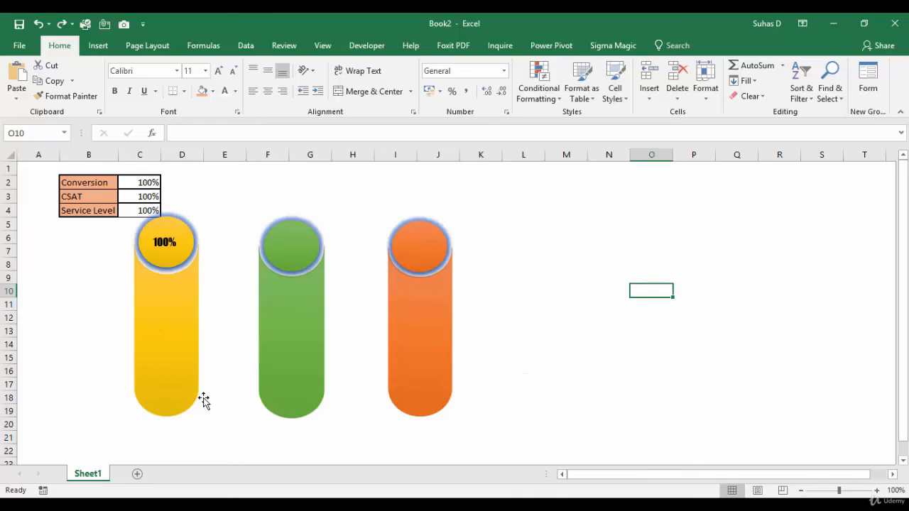
Link the text of the green CSAT circle to cell C3 with the formula =$C$3
left_click(288, 252)
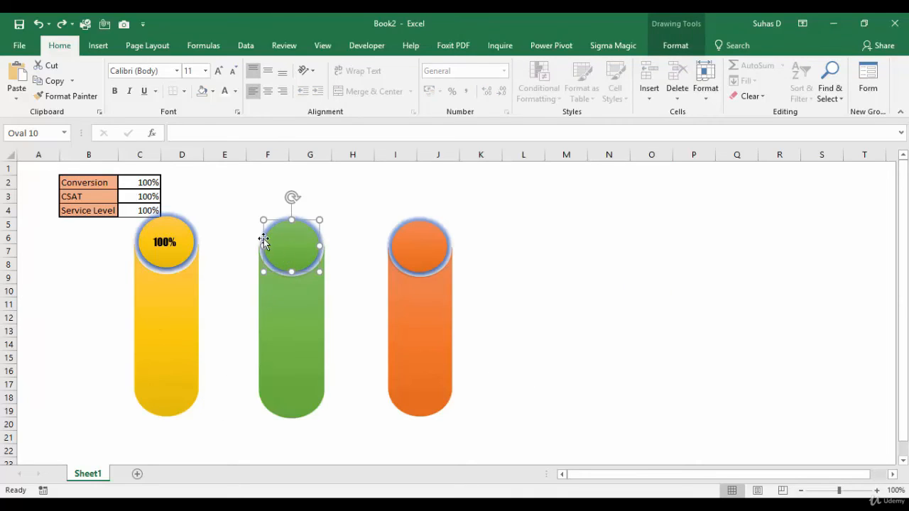
left_click(208, 133)
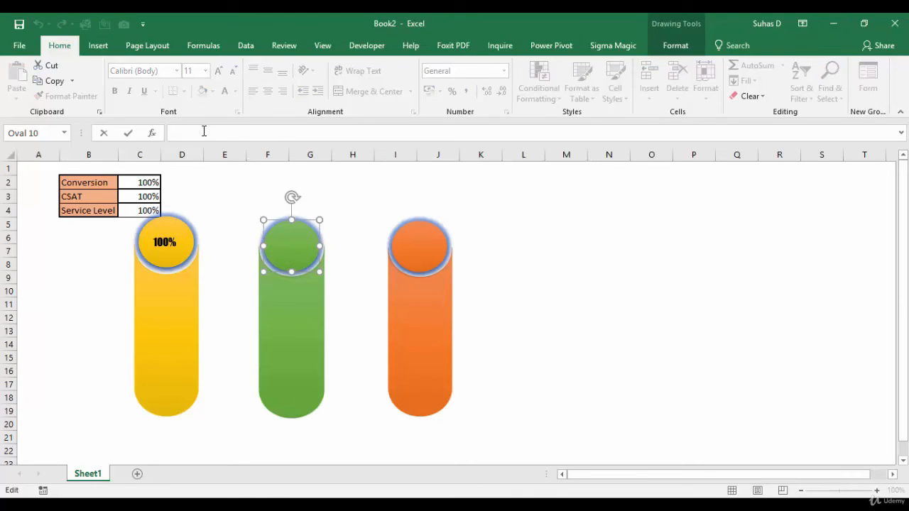
type("=")
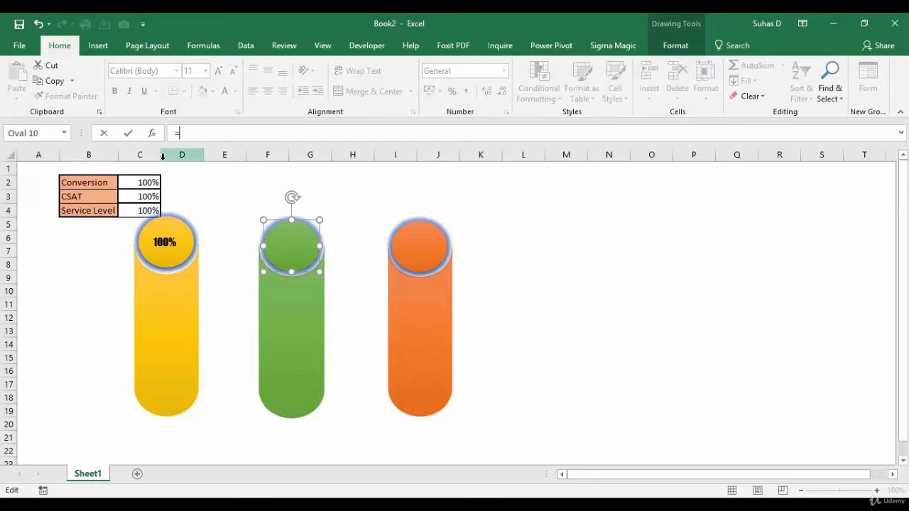
left_click(138, 196)
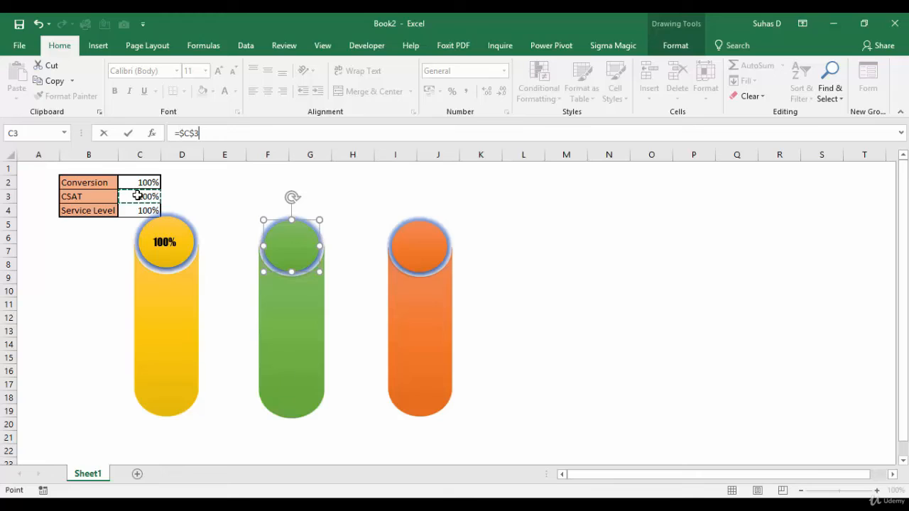
key("Return")
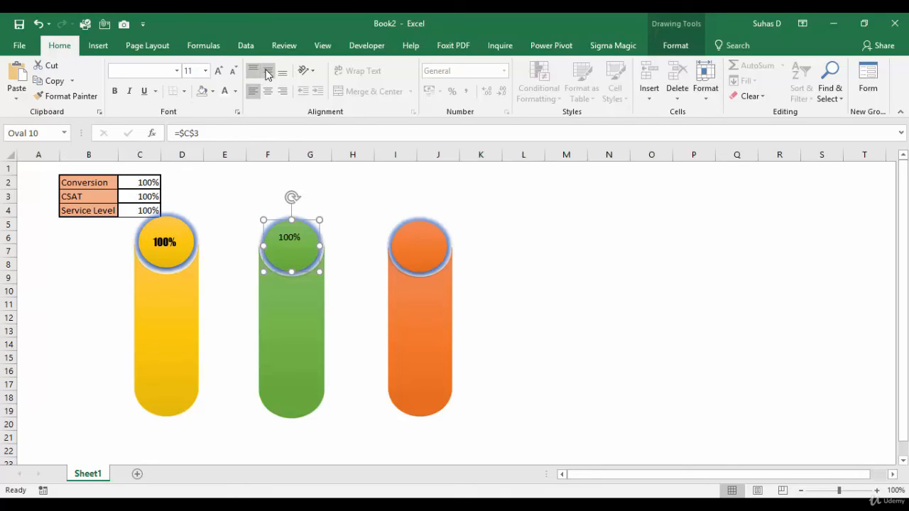
Middle-align the percentage text vertically in the CSAT circle and set its font to Impact, size 12
left_click(268, 72)
left_click(177, 71)
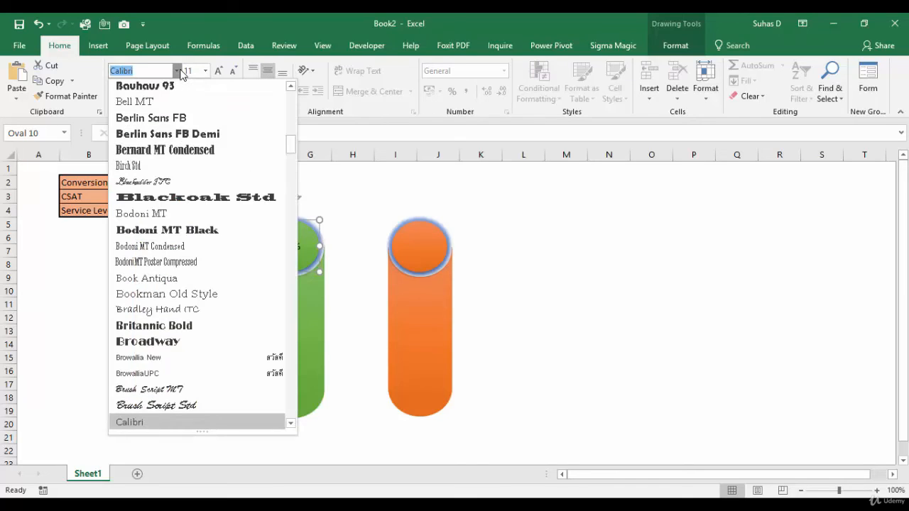
type("Impact")
left_click(164, 106)
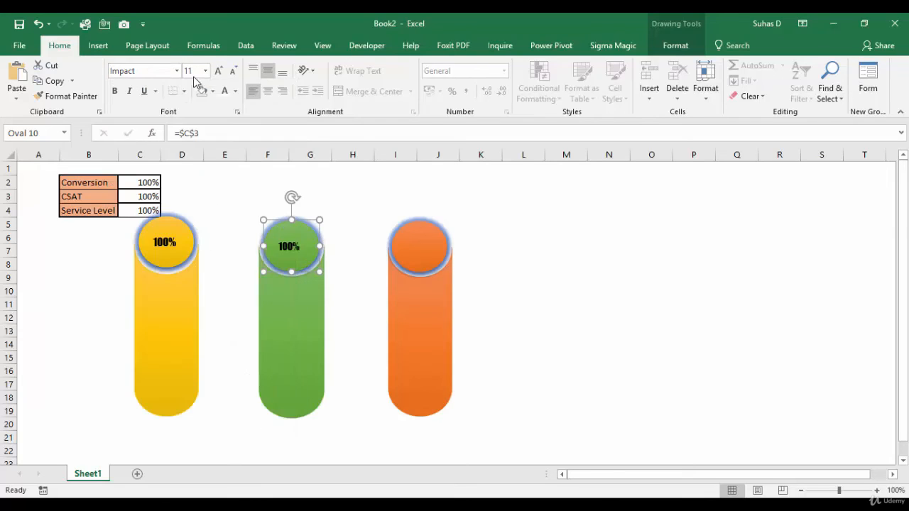
left_click(206, 71)
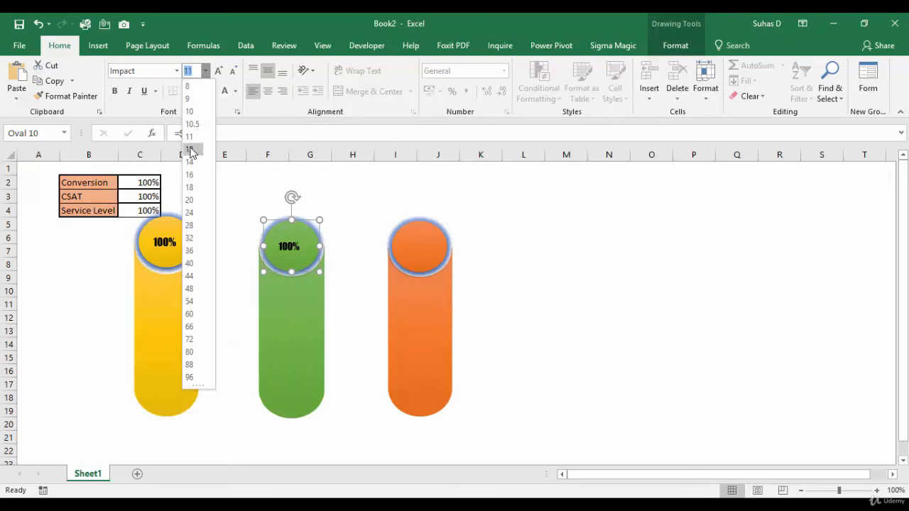
left_click(189, 150)
Link the text of the orange Service Level circle to cell C4 with the formula =$C$4
key("Tab")
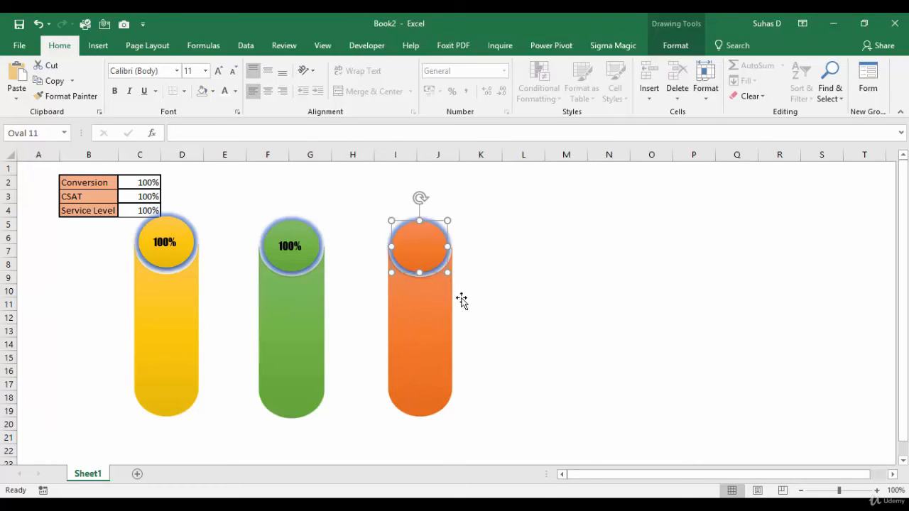
left_click(184, 133)
type("=")
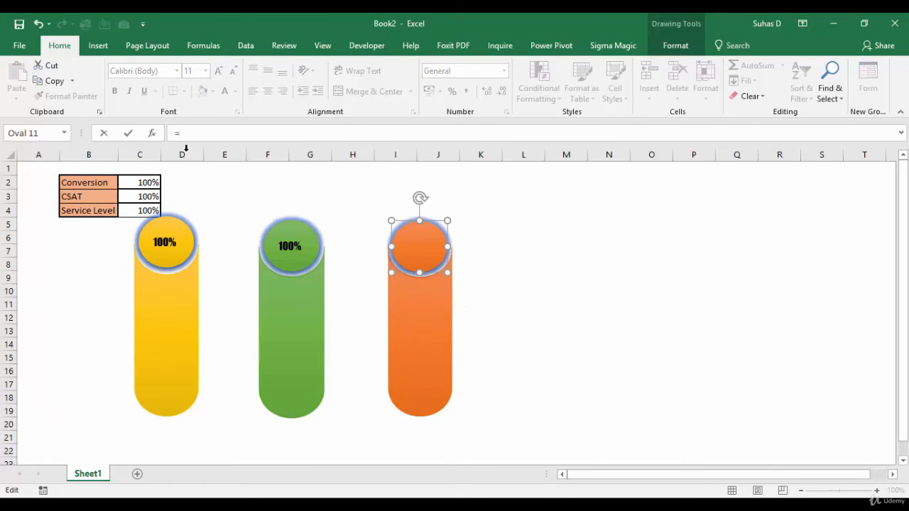
left_click(130, 212)
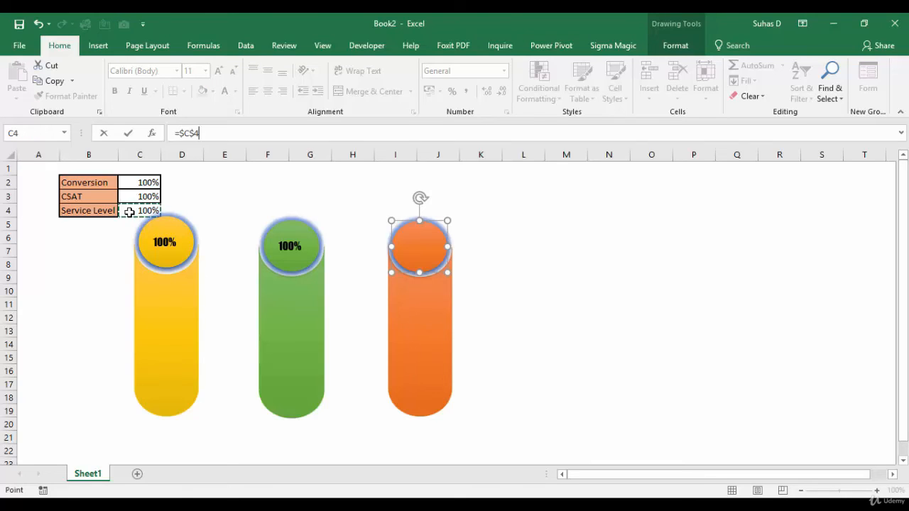
key("Return")
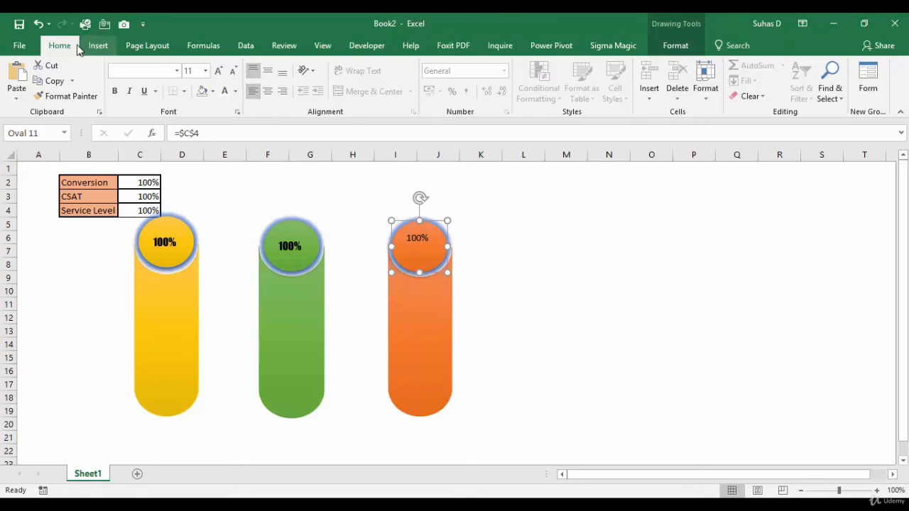
Middle-align the percentage text vertically in the Service Level circle and set its font to Impact, size 12
left_click(268, 70)
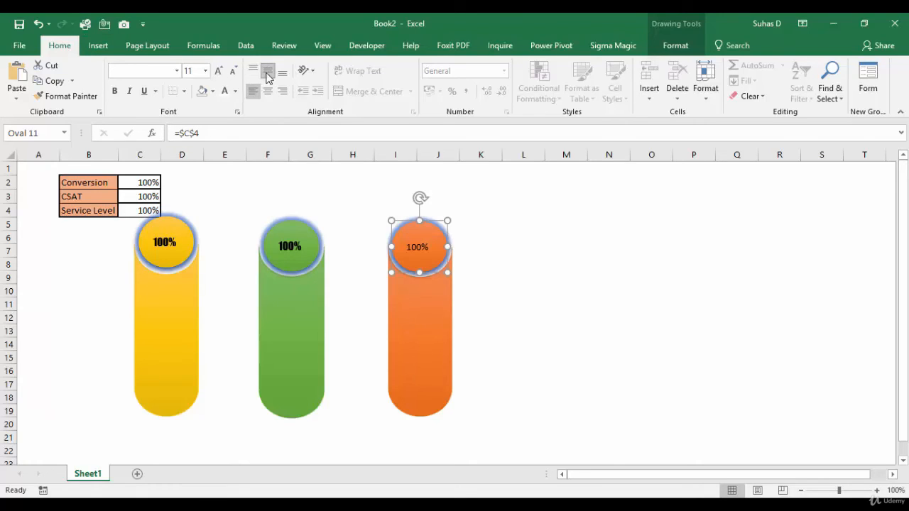
left_click(268, 97)
left_click(177, 71)
type("Impact")
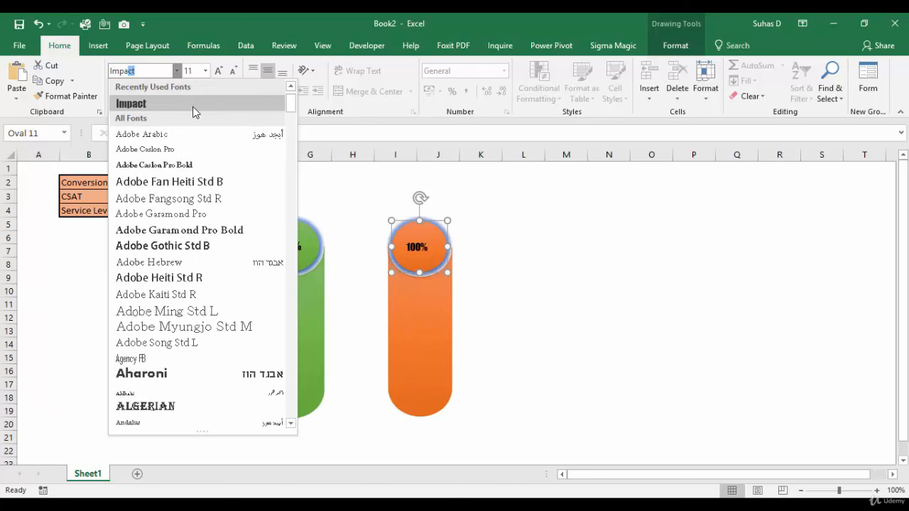
left_click(192, 107)
left_click(206, 73)
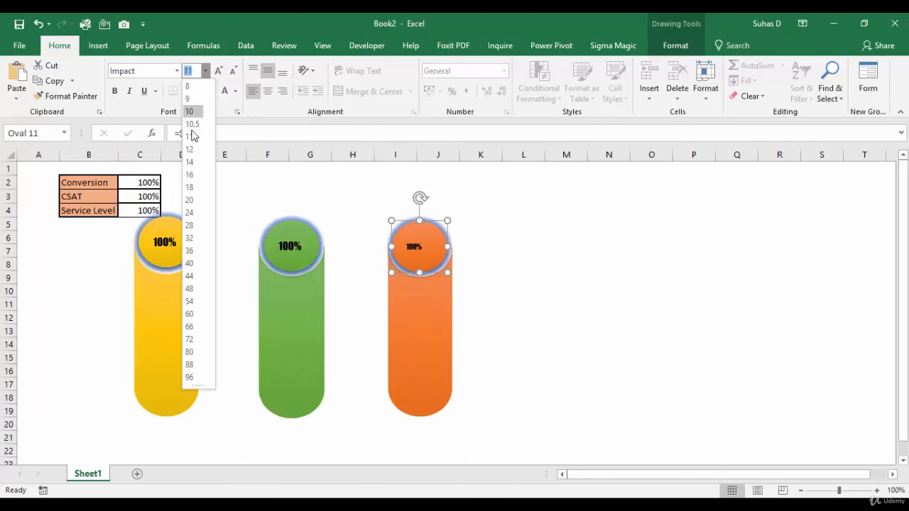
left_click(190, 154)
left_click(599, 305)
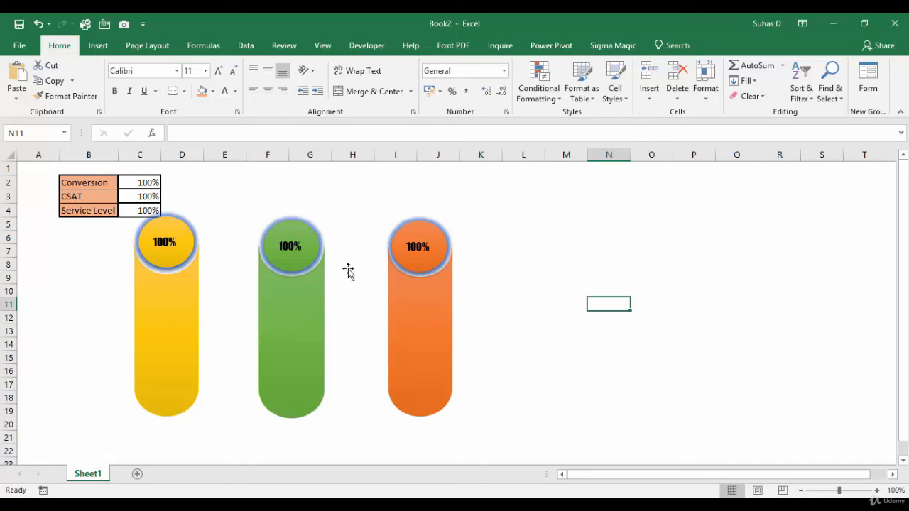
Insert a WordArt text in the black style with blue shadow and move it to the empty area beside the orange tube
left_click(99, 46)
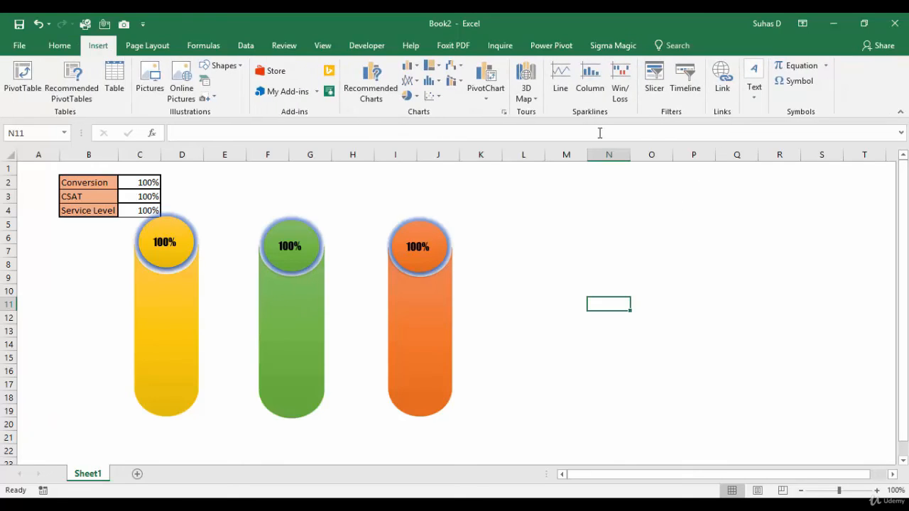
left_click(755, 102)
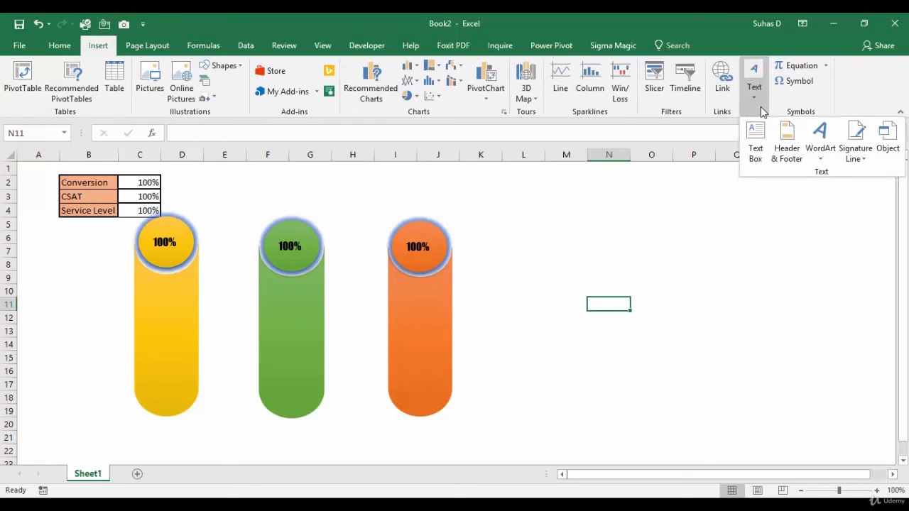
left_click(820, 142)
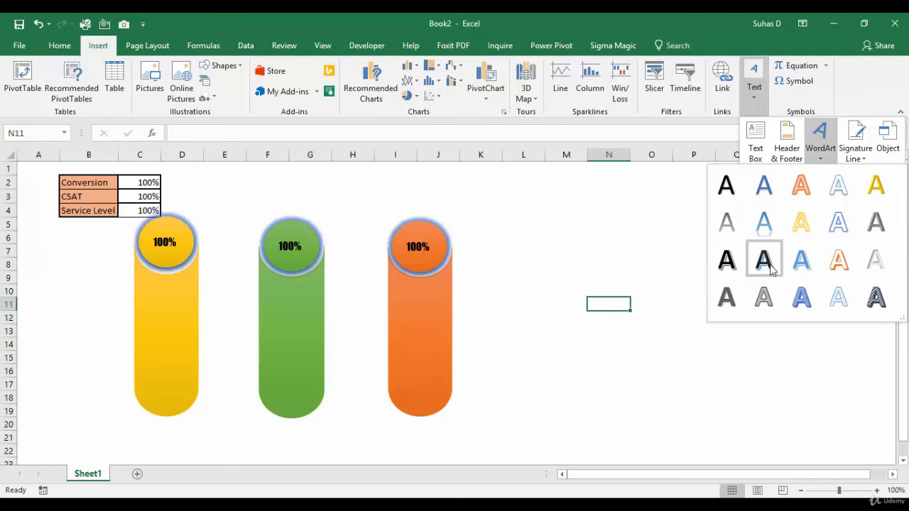
left_click(767, 272)
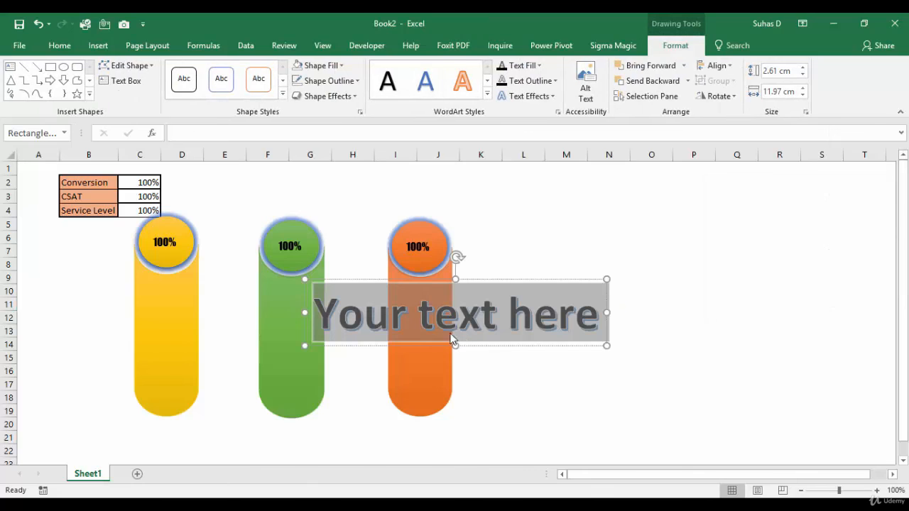
left_click_drag(526, 280, 752, 257)
left_click(842, 291)
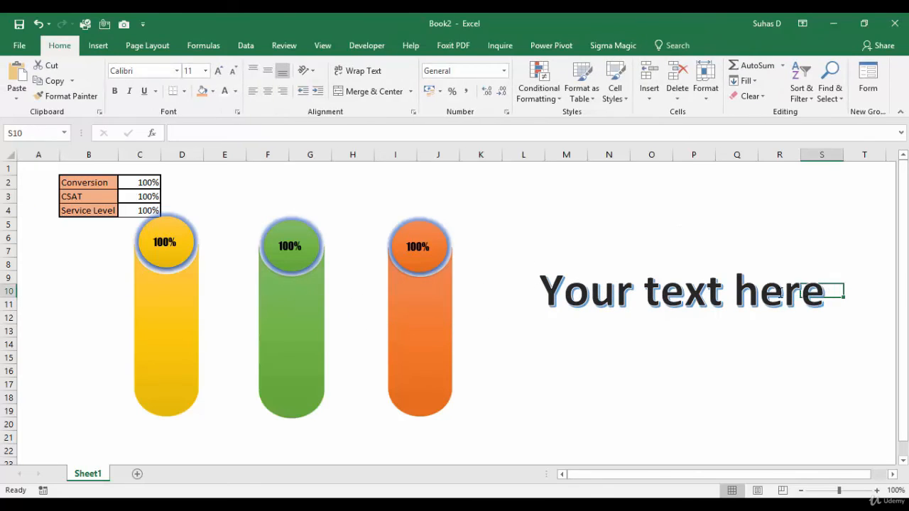
Replace the WordArt placeholder text with Conversion
left_click(826, 292)
left_click_drag(825, 292, 526, 324)
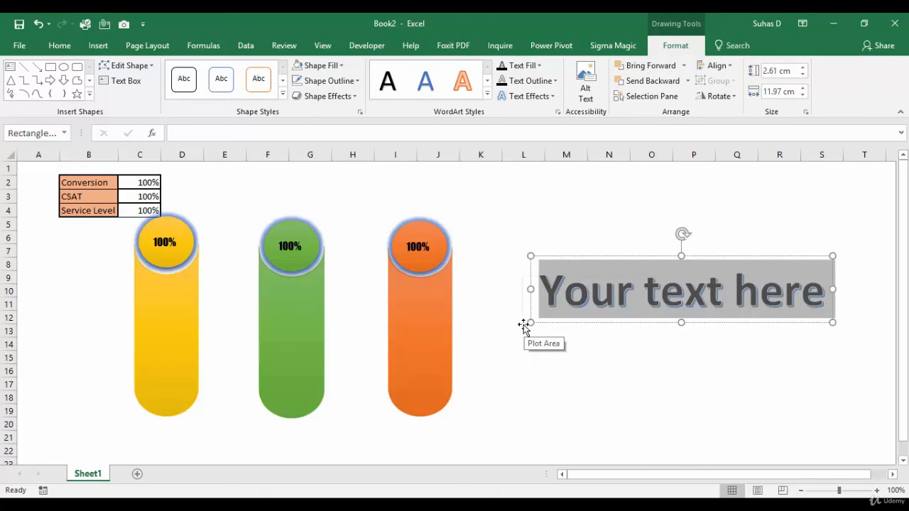
type("Conversion")
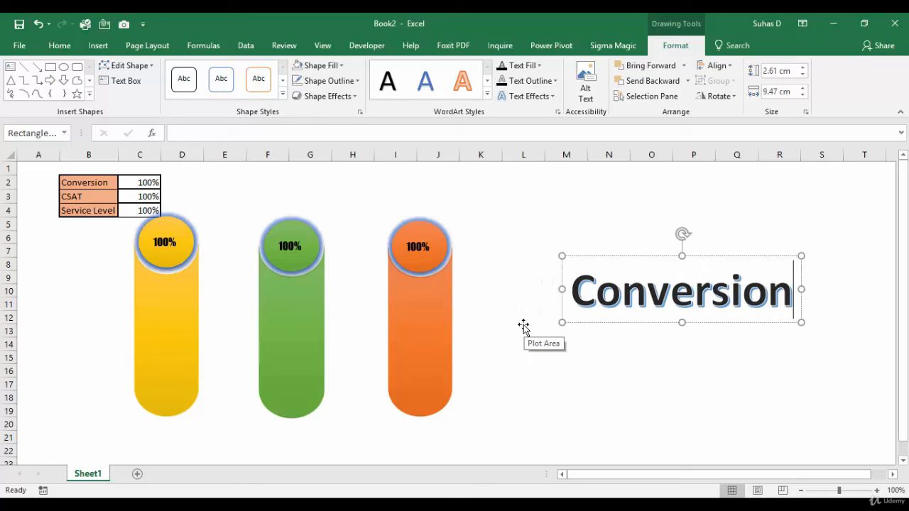
key("Return")
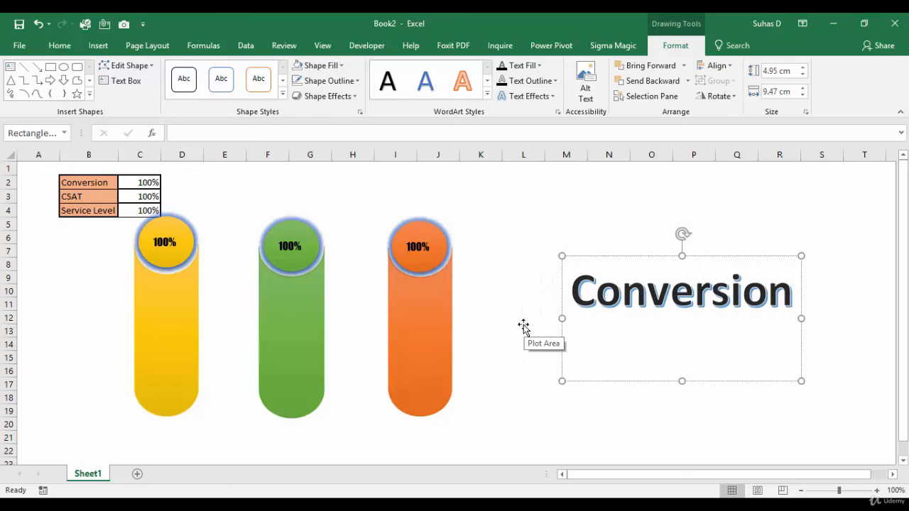
key("BackSpace")
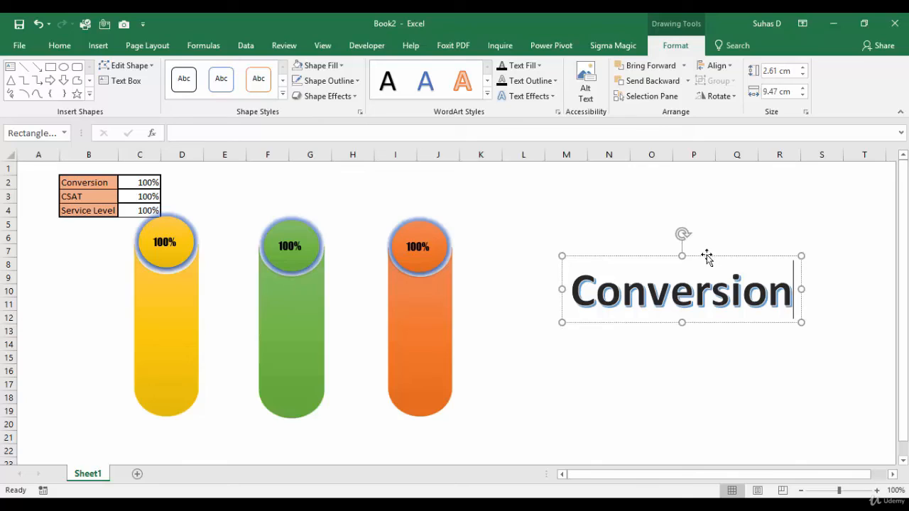
Duplicate the Conversion WordArt, place the copy just below the original, and change its text to CSAT
left_click(767, 257)
key("ctrl+d")
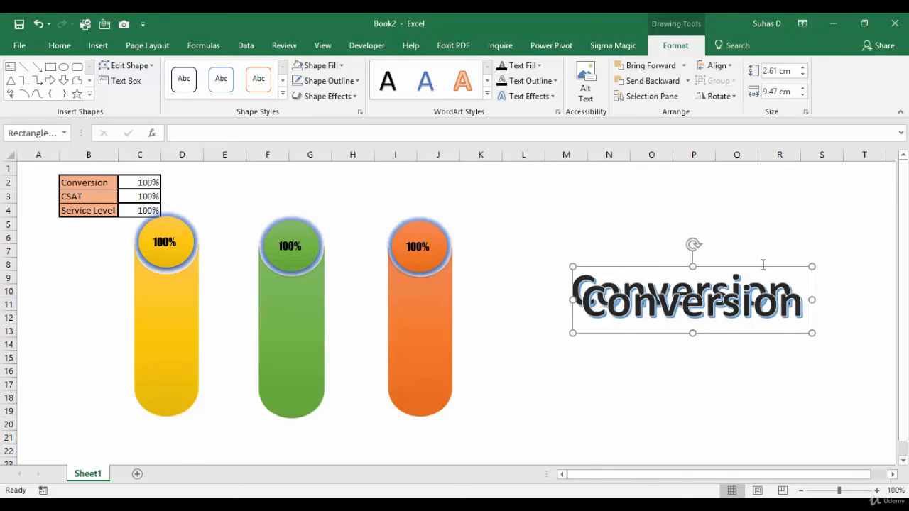
left_click_drag(762, 266, 753, 307)
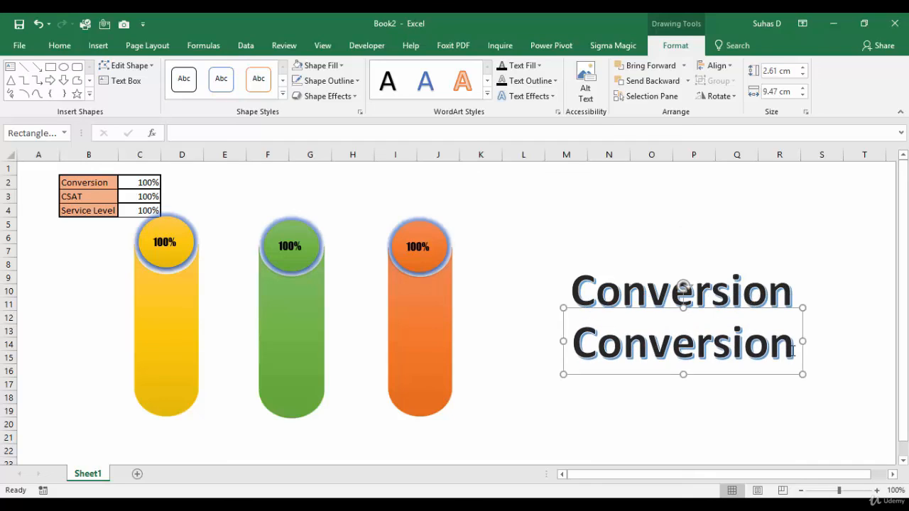
double_click(617, 373)
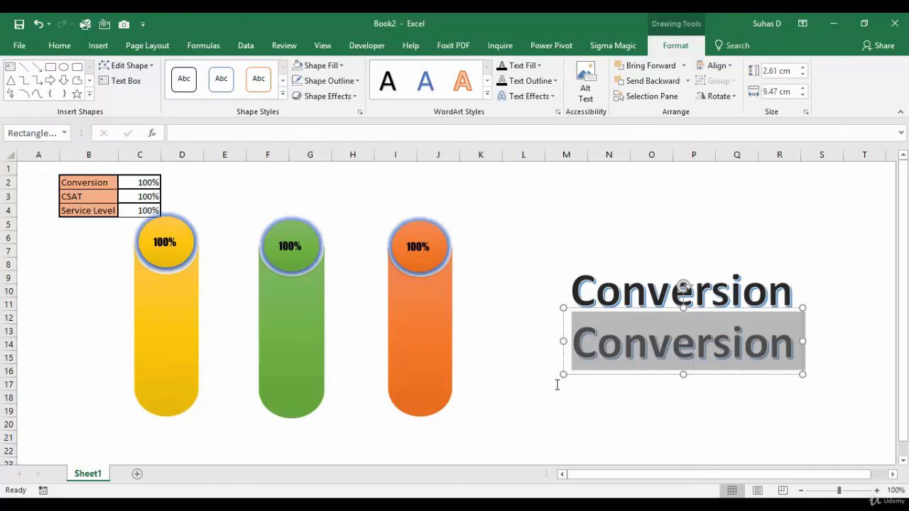
type("CSAT")
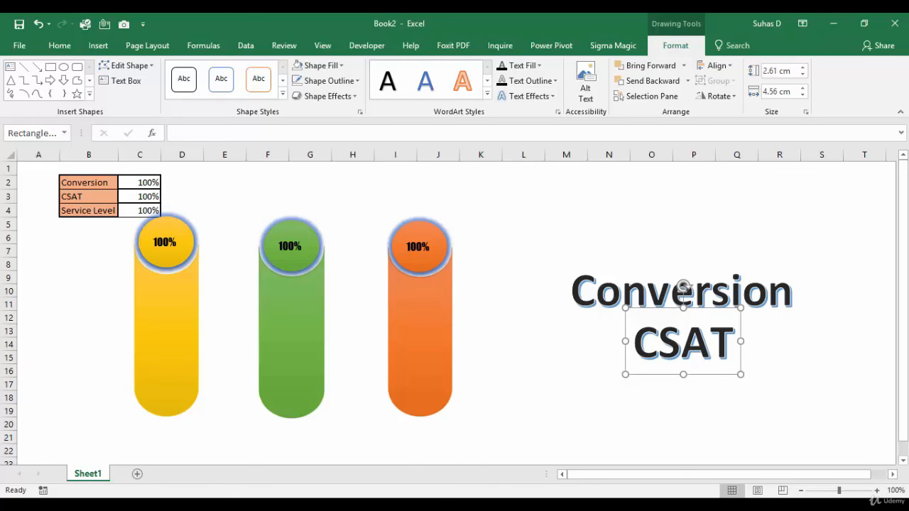
Paste another copy of the WordArt below the CSAT title and change its text to Service Level
left_click(590, 395)
key("ctrl+v")
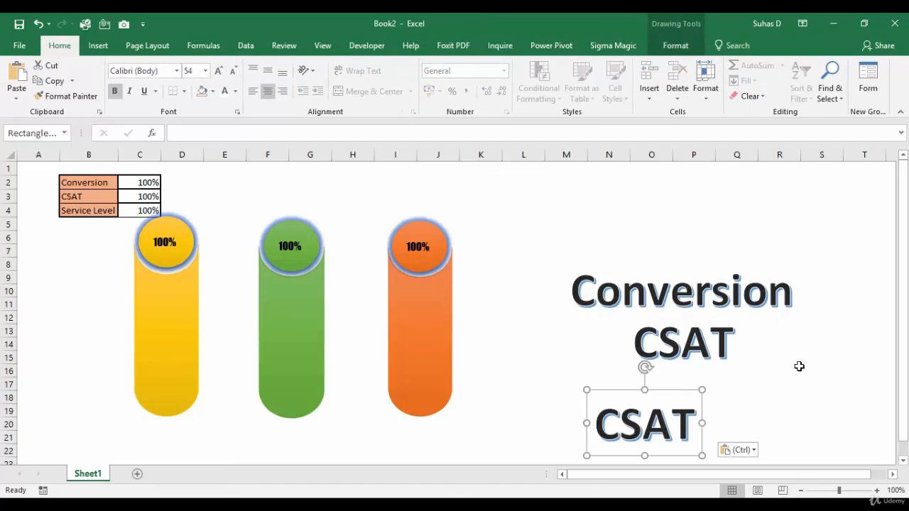
double_click(616, 425)
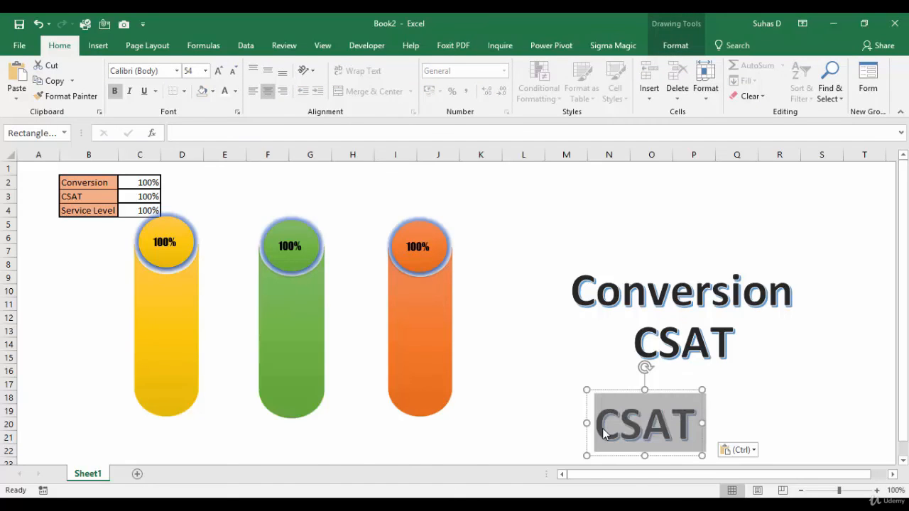
type("Se")
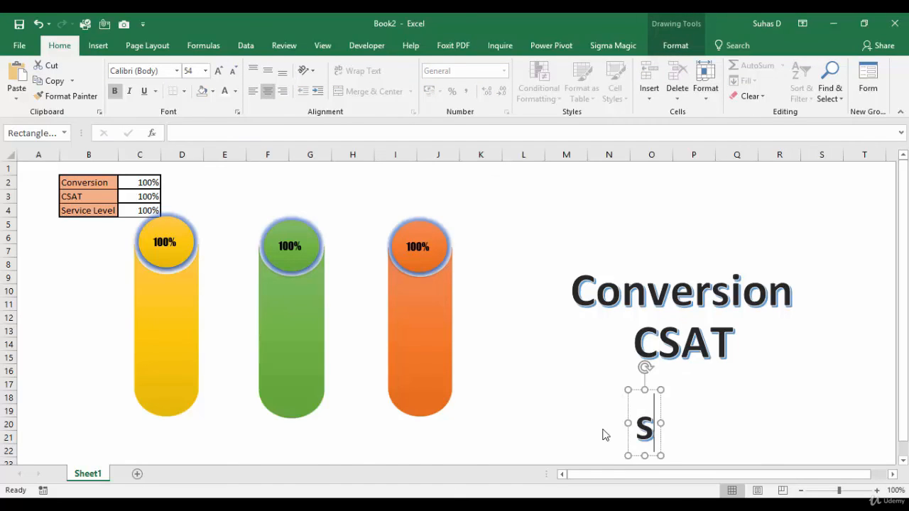
key("BackSpace")
key("BackSpace")
type("SE")
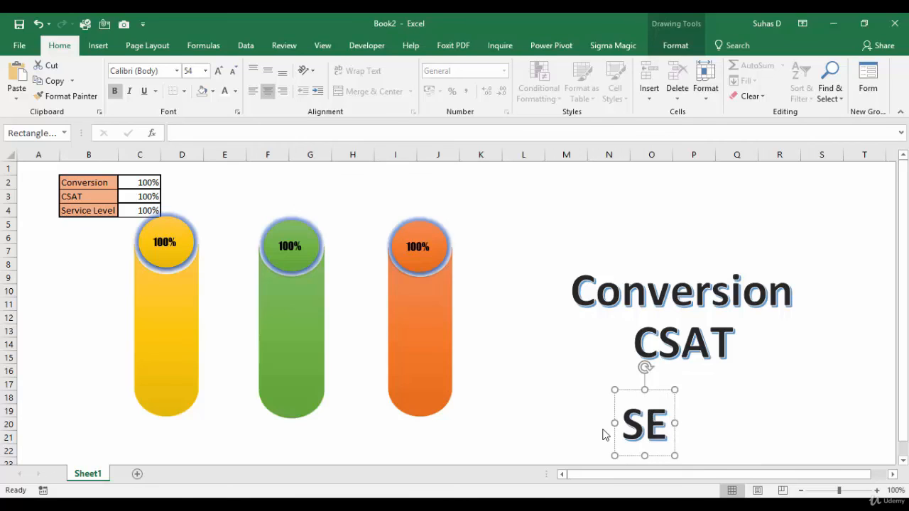
key("BackSpace")
type("ervic")
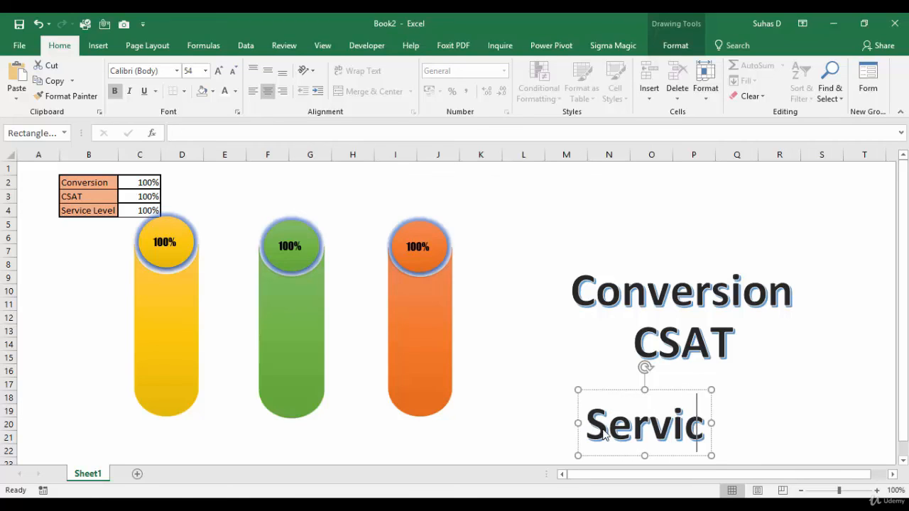
type("e Level")
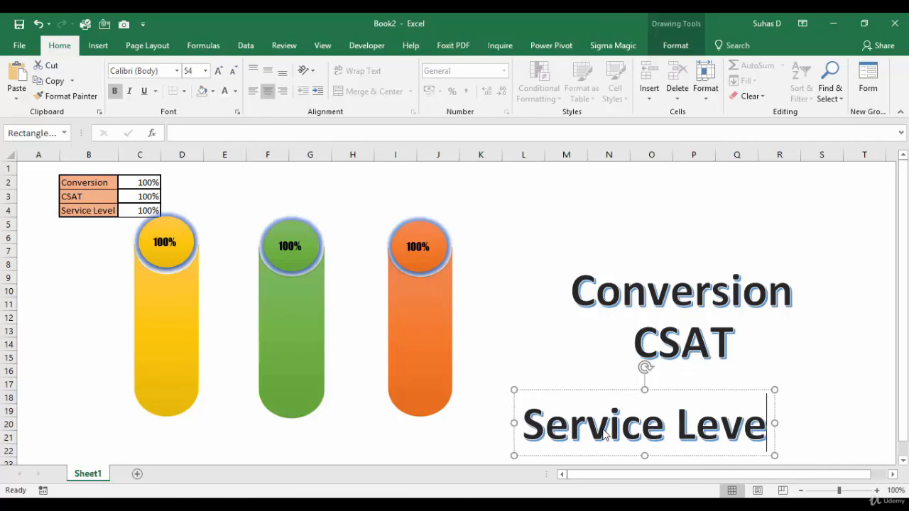
Set the Conversion WordArt to font size 28, rotate it vertically, and place it alongside the yellow tube
left_click(620, 257)
left_click(206, 71)
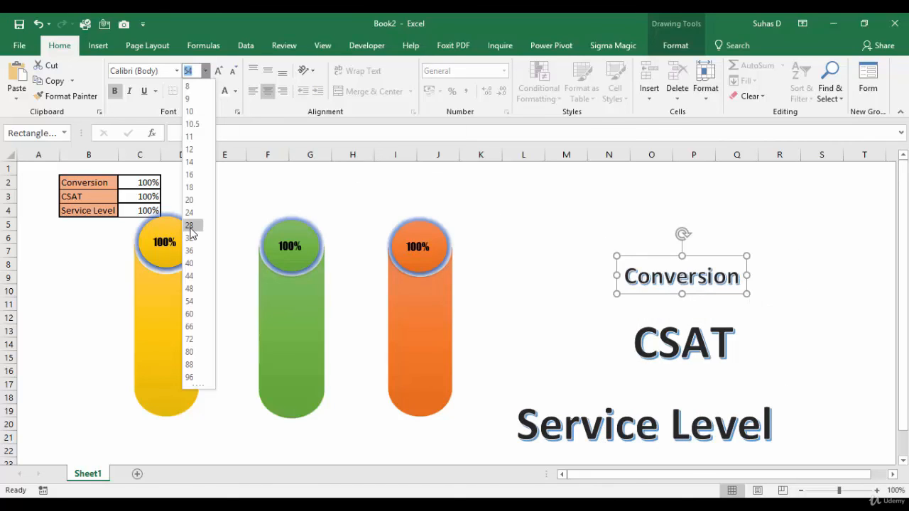
left_click(189, 226)
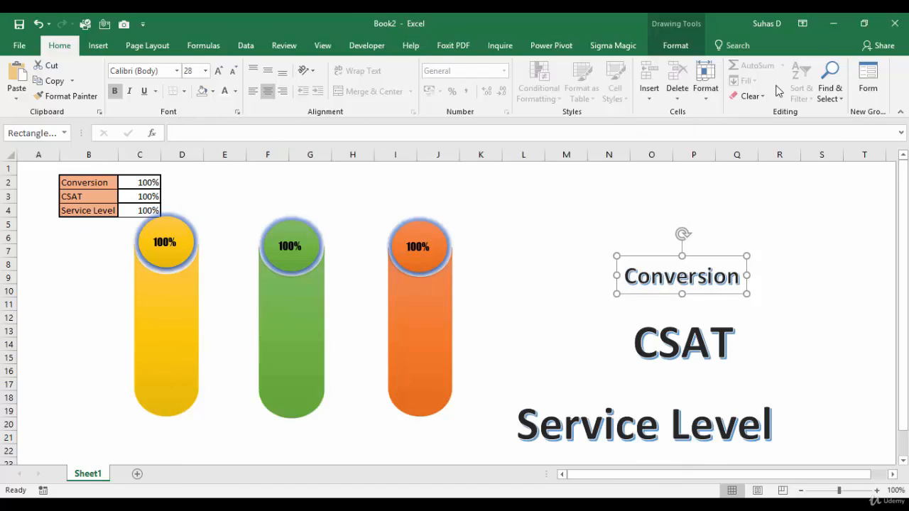
left_click_drag(664, 255, 55, 308)
Set the CSAT WordArt to font size 28, rotate it to read upward, and place it alongside the green tube
left_click(709, 319)
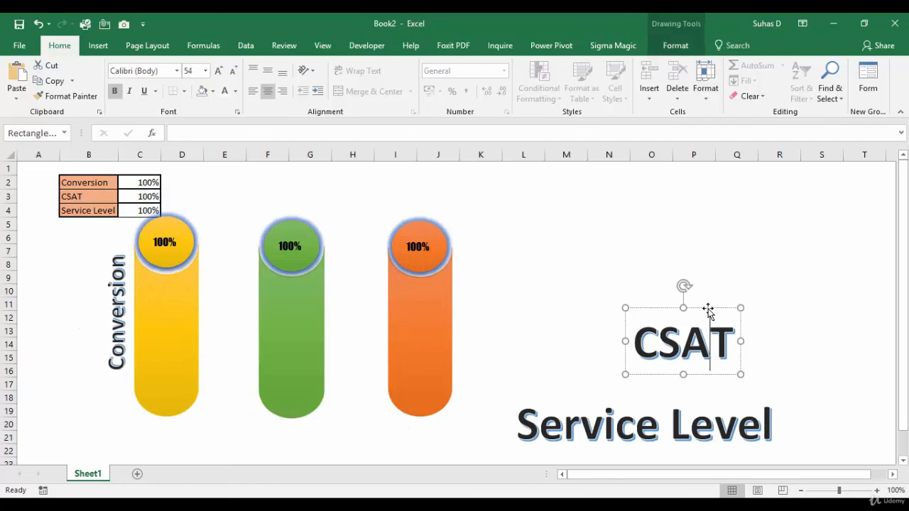
left_click(709, 309)
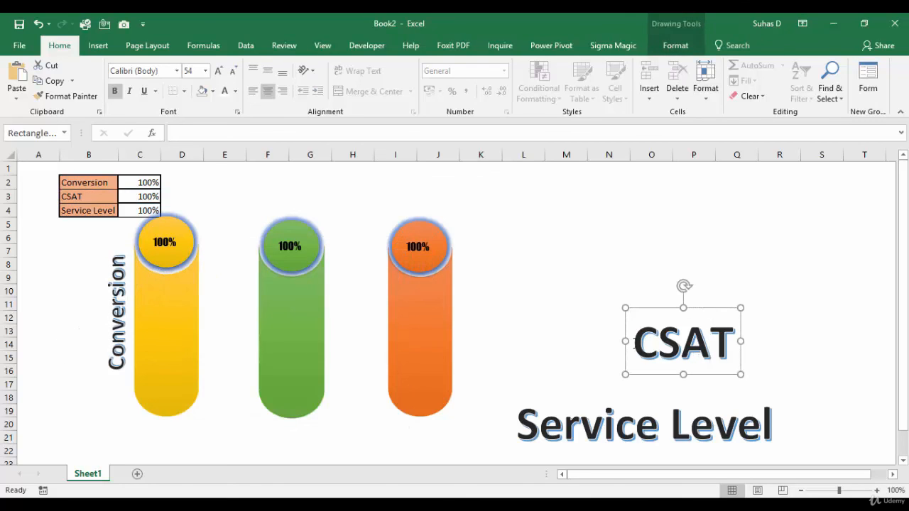
left_click(205, 70)
left_click(191, 226)
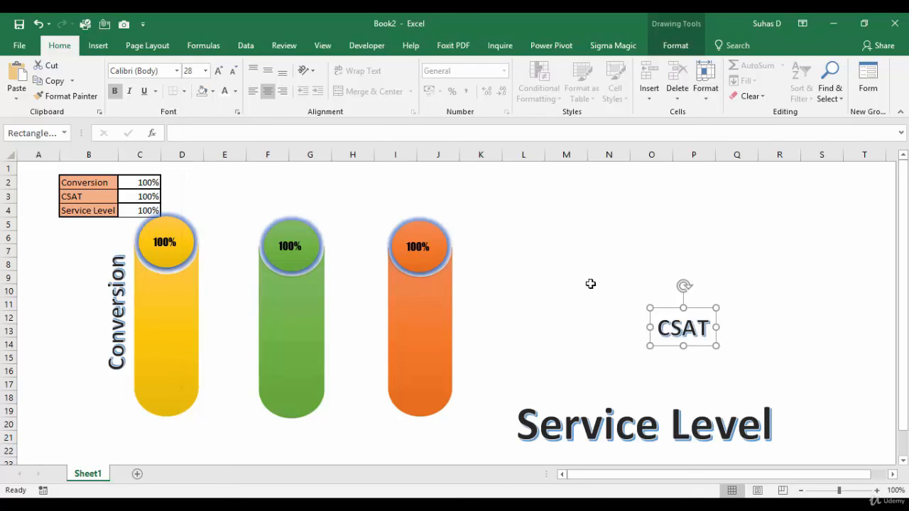
left_click_drag(672, 307, 172, 329)
left_click_drag(250, 298, 236, 283)
Set the Service Level WordArt to font size 28
left_click(645, 421)
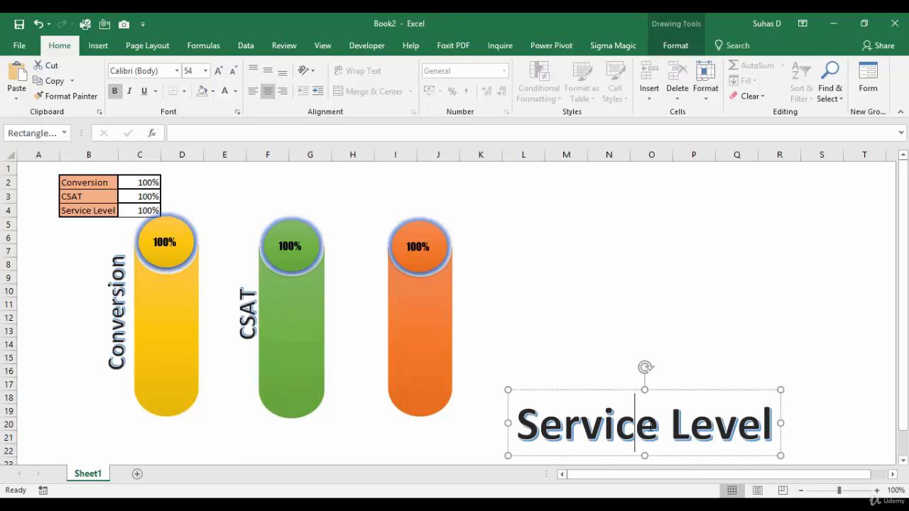
left_click(693, 392)
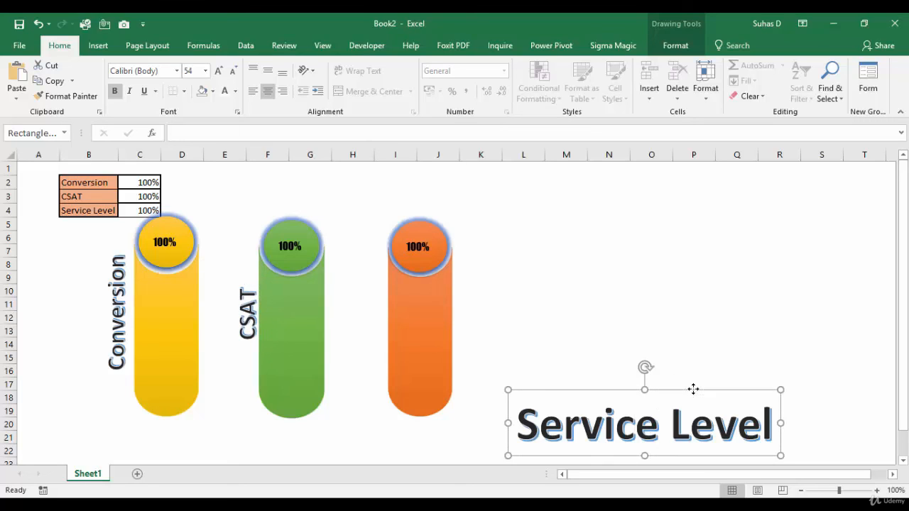
left_click(206, 71)
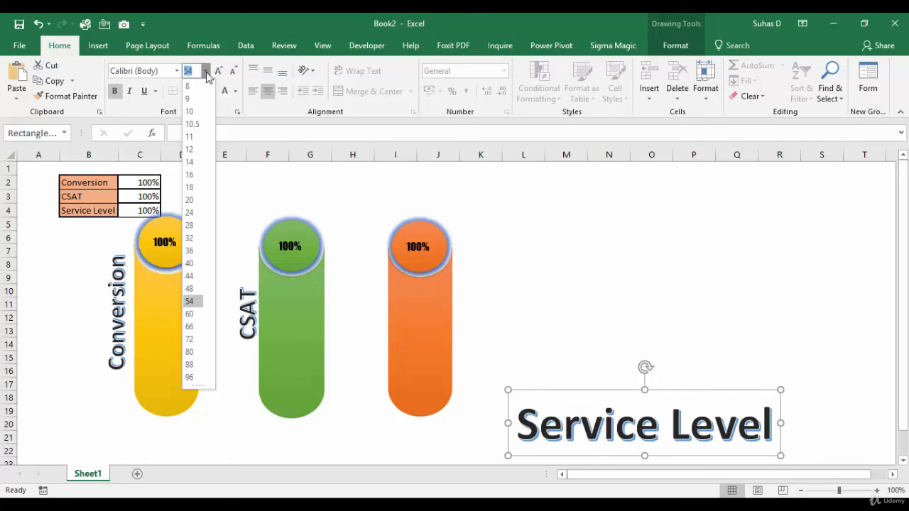
left_click(196, 238)
type("28")
key("Return")
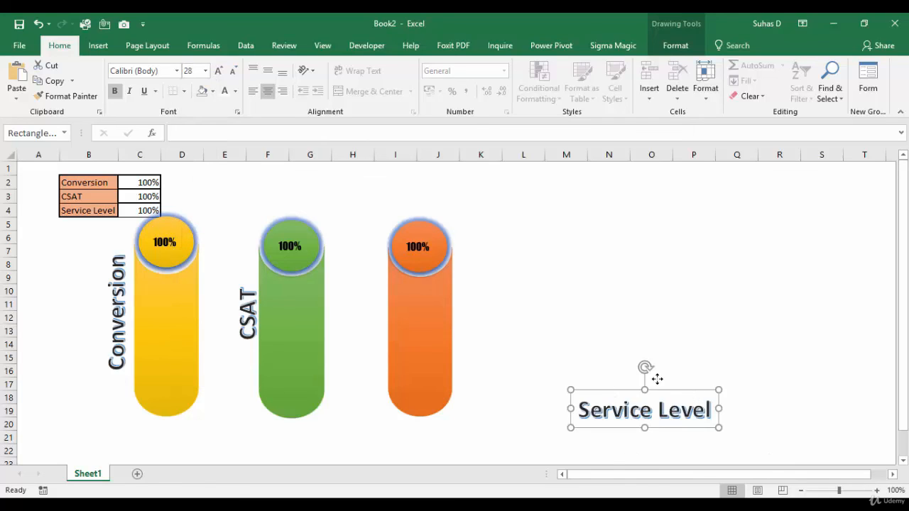
Rotate the Service Level WordArt to read upward and place it between the green and orange tubes, alongside the orange one
left_click_drag(692, 389, 462, 303)
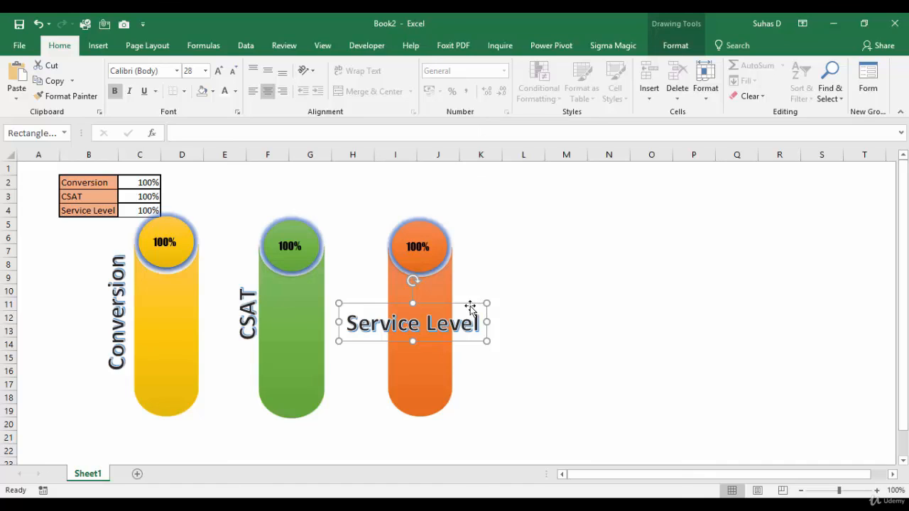
mouse_move(471, 305)
left_mouse_down()
mouse_move(457, 280)
mouse_move(479, 305)
left_mouse_up()
left_click_drag(421, 279, 313, 331)
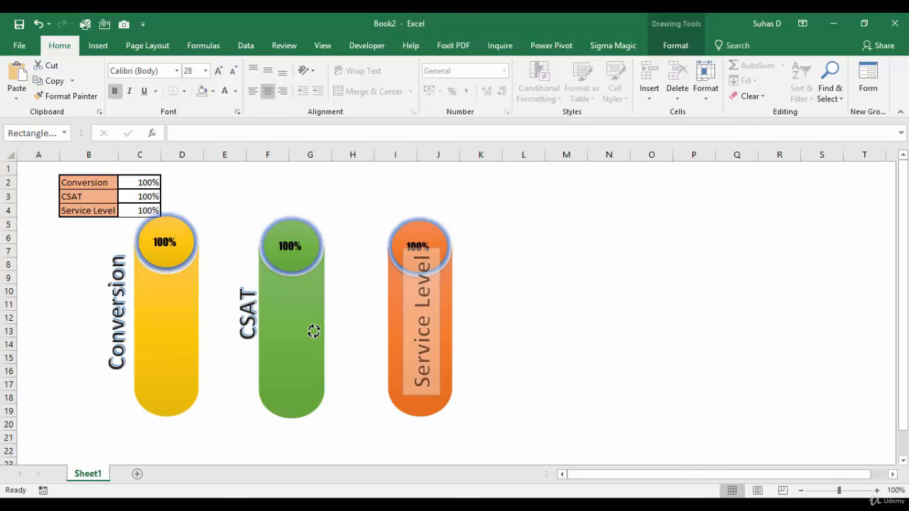
left_click(367, 317)
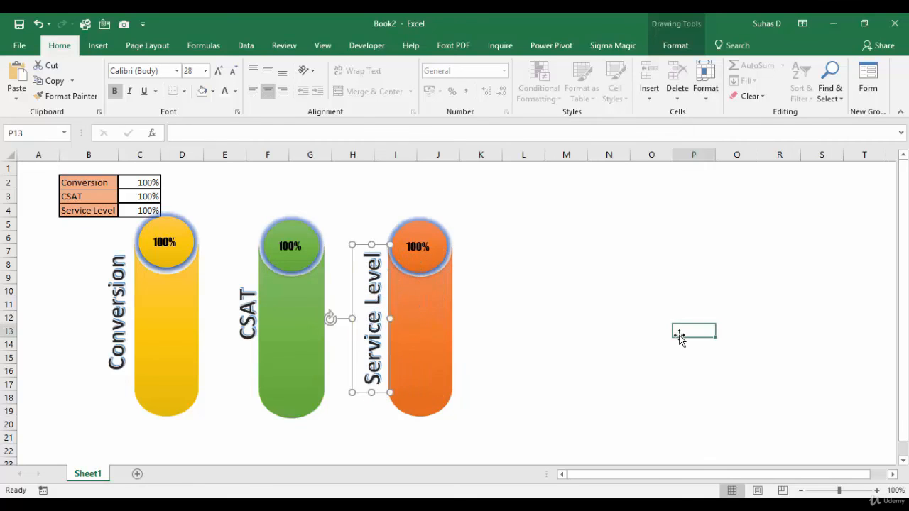
left_click(679, 337)
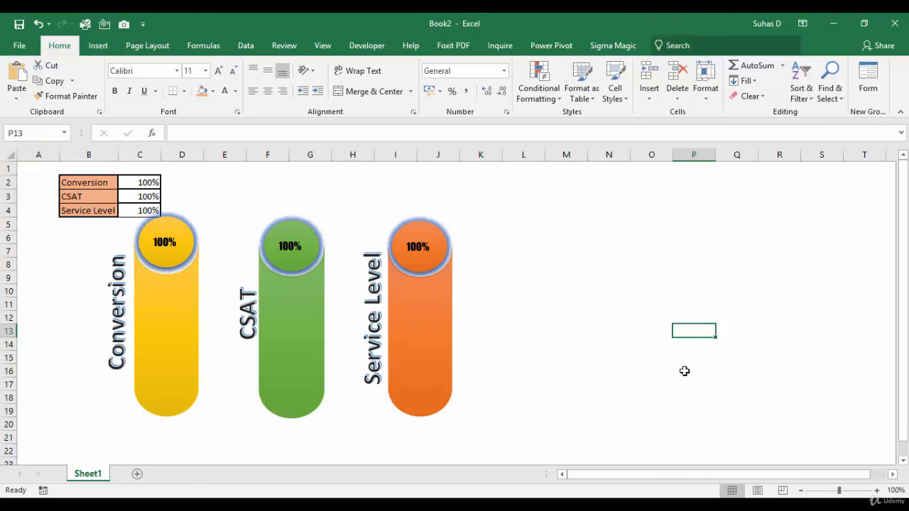
Insert another WordArt text in the black style with blue shadow and move it to the empty area beside the orange tube
left_click(99, 48)
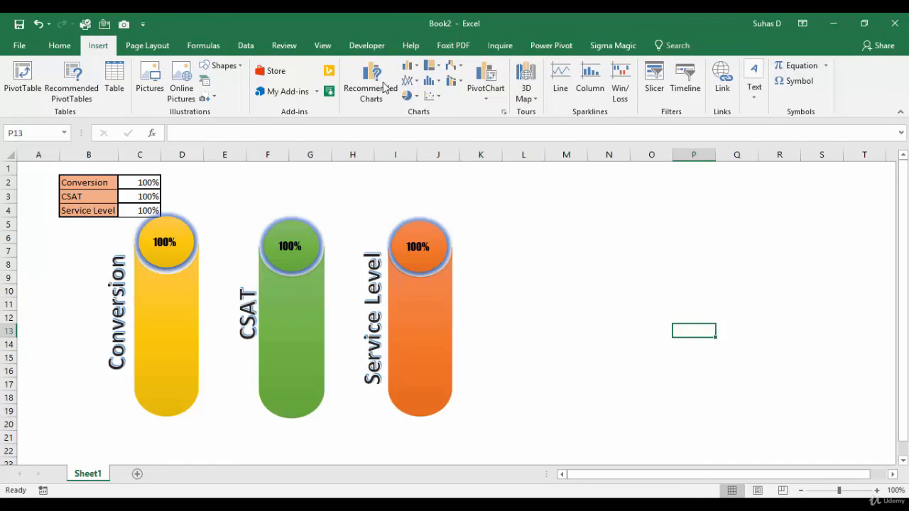
left_click(756, 99)
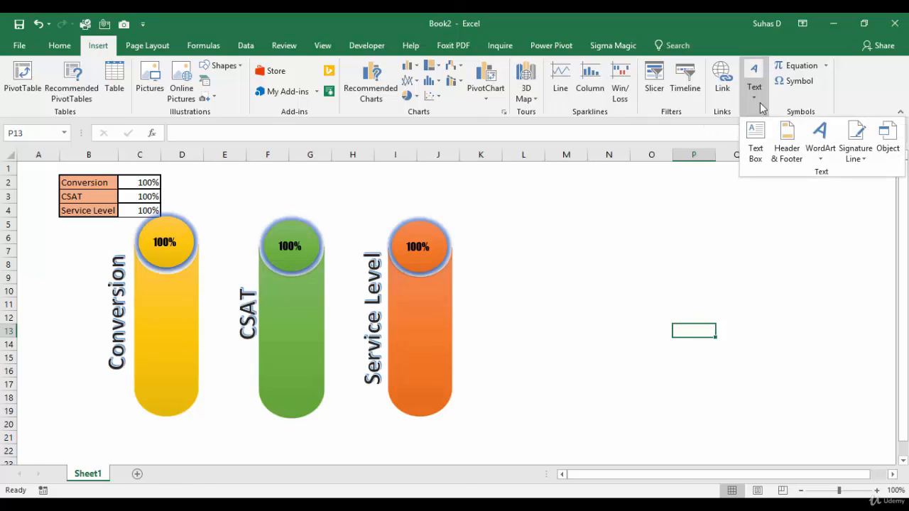
left_click(823, 142)
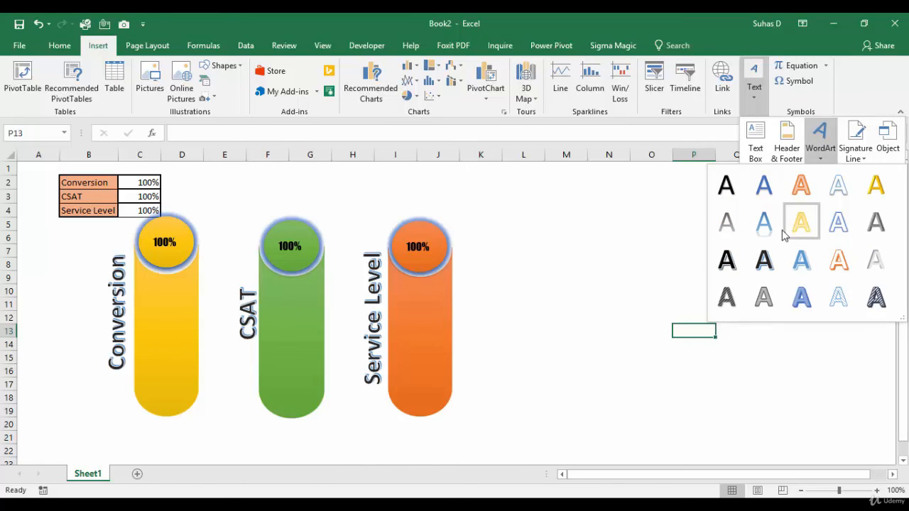
left_click(765, 260)
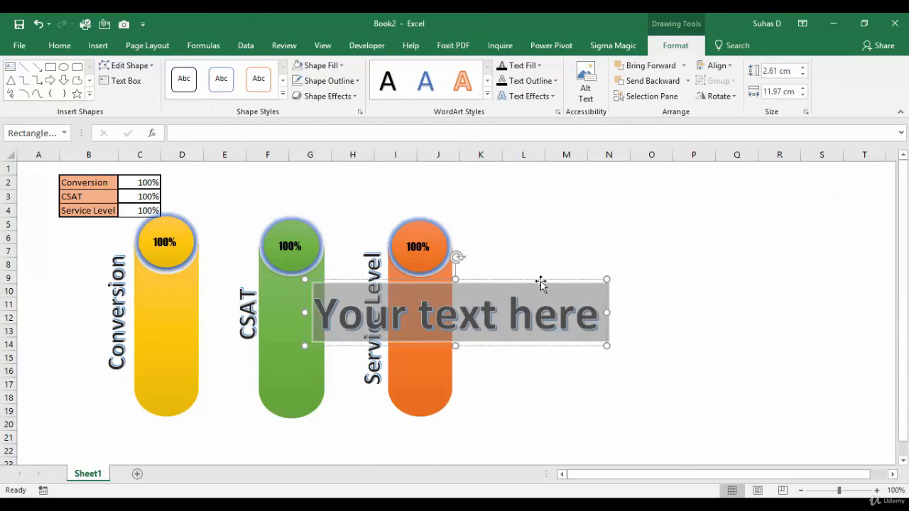
left_click_drag(552, 278, 730, 216)
Replace the new WordArt's placeholder text with Tube Chart
left_click_drag(785, 256, 419, 300)
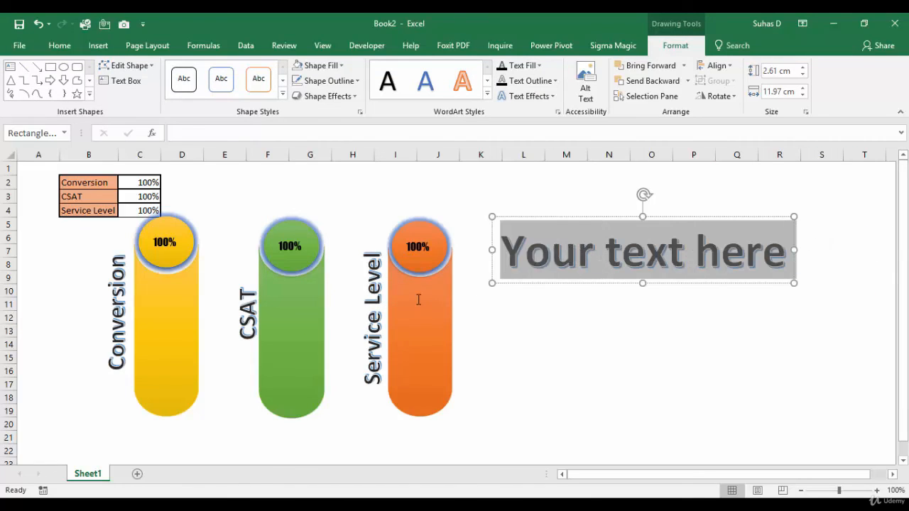
type("Tube ")
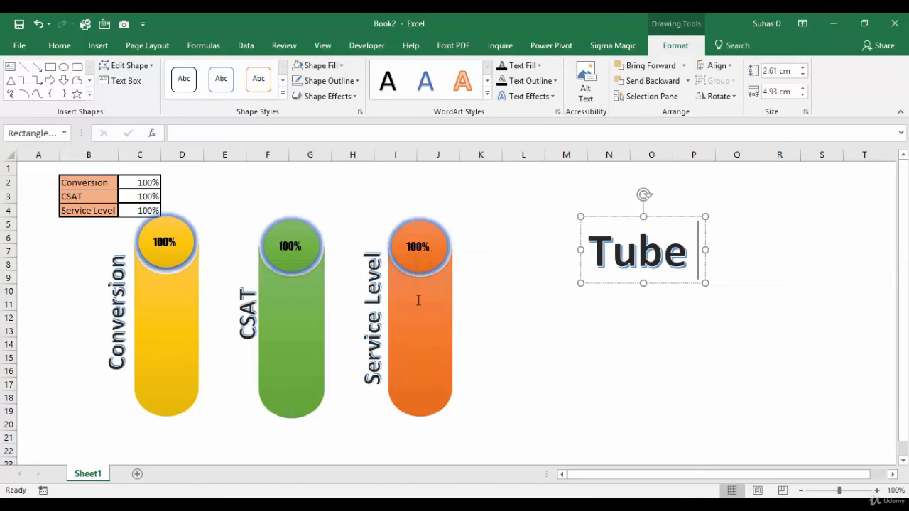
type("Chart")
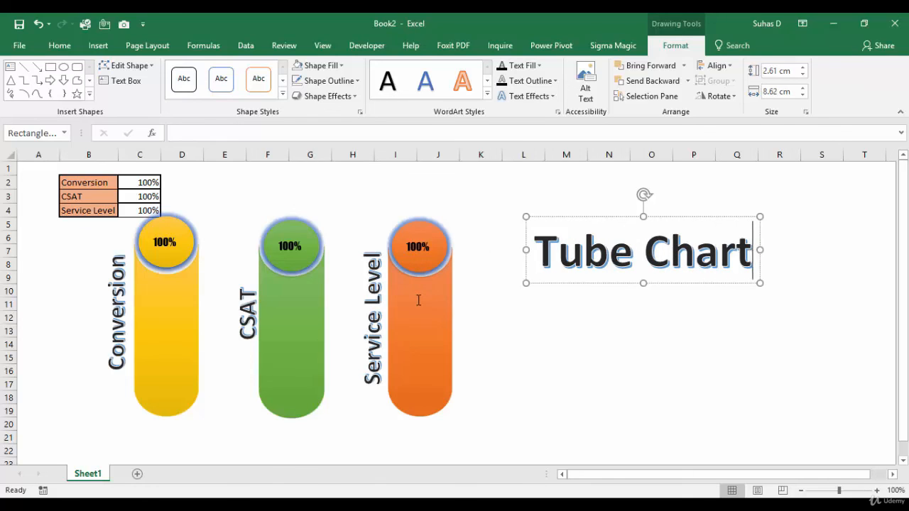
left_click(591, 367)
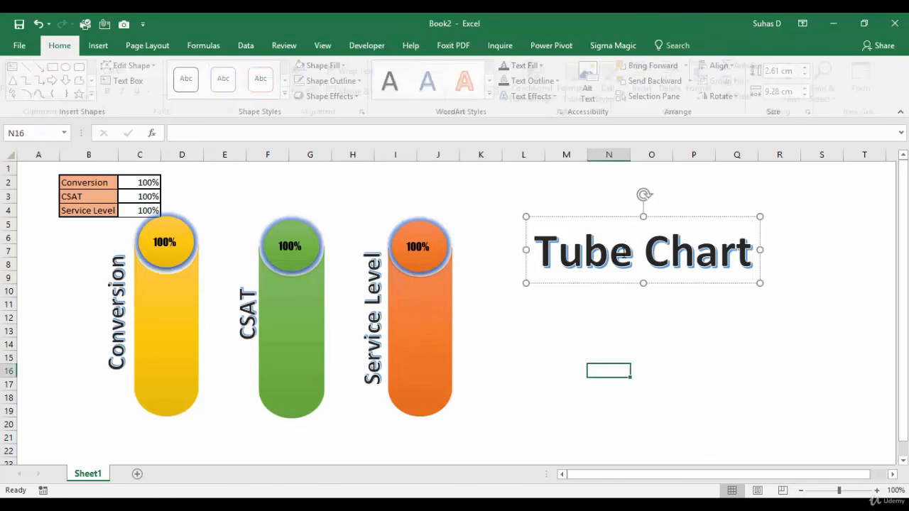
Set the Tube Chart WordArt to font size 32 and reposition it in the empty area beside the orange tube
left_click(595, 232)
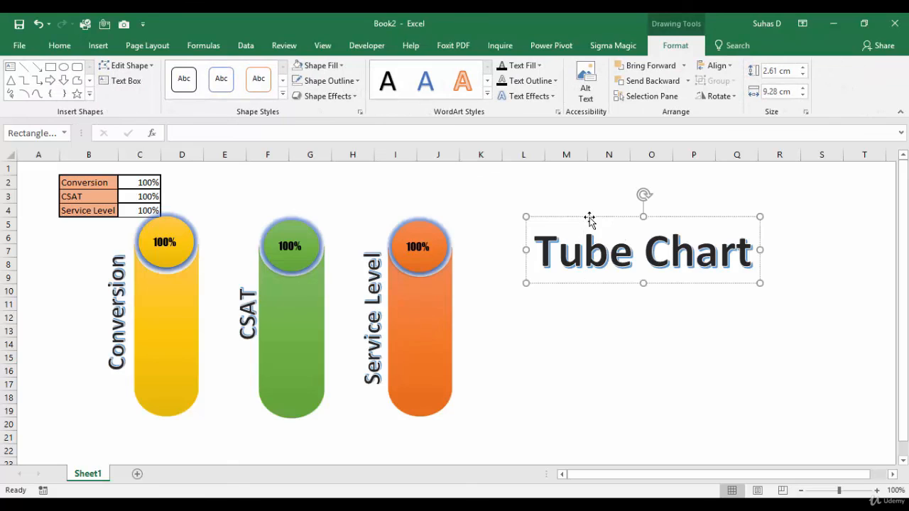
left_click(589, 218)
left_click(60, 45)
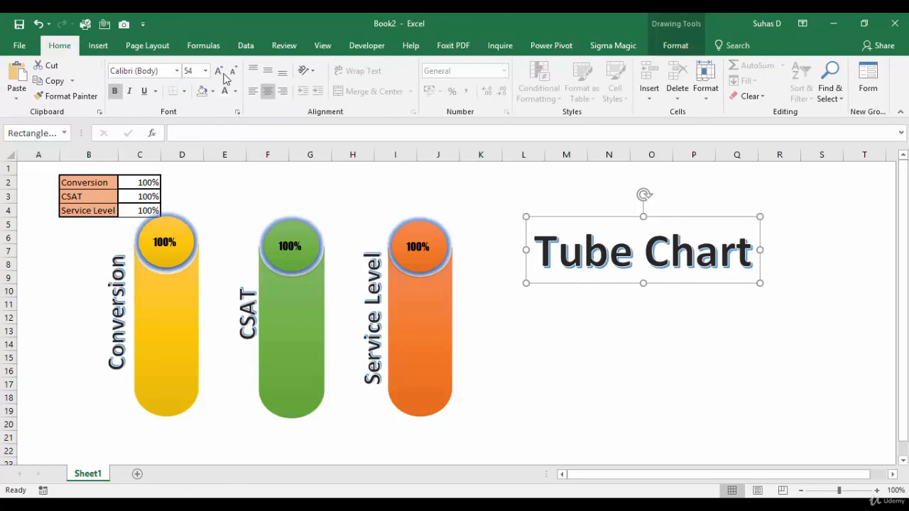
left_click(206, 70)
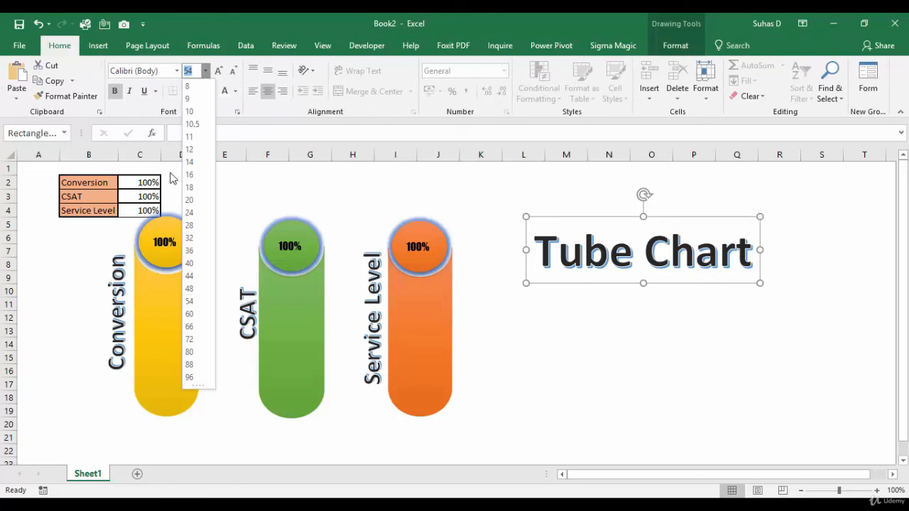
left_click(190, 239)
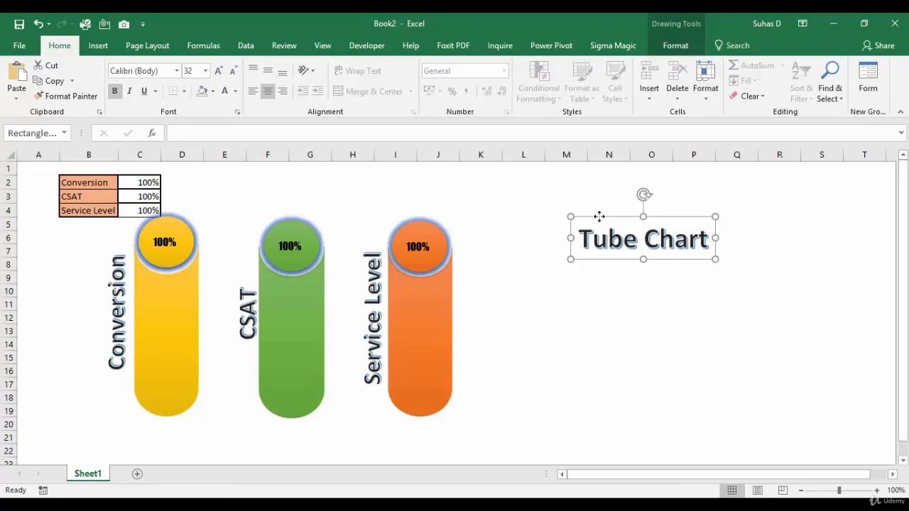
left_click_drag(599, 216, 243, 413)
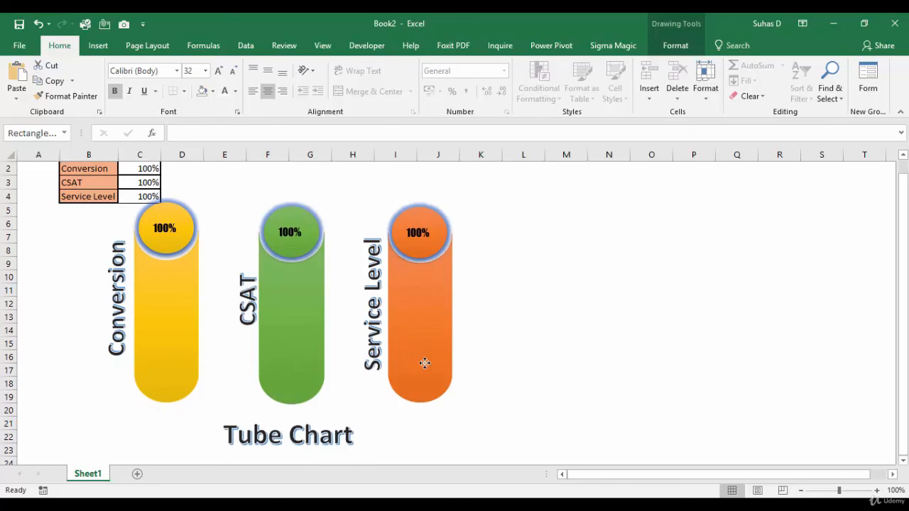
left_click_drag(425, 363, 532, 251)
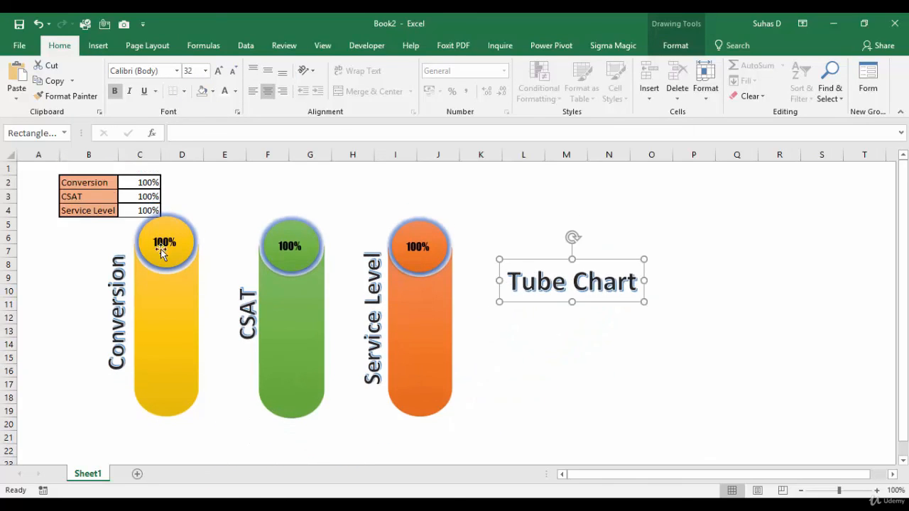
Test the linked tubes by entering 50% for Conversion in C2 and 60% for CSAT in C3
left_click(145, 183)
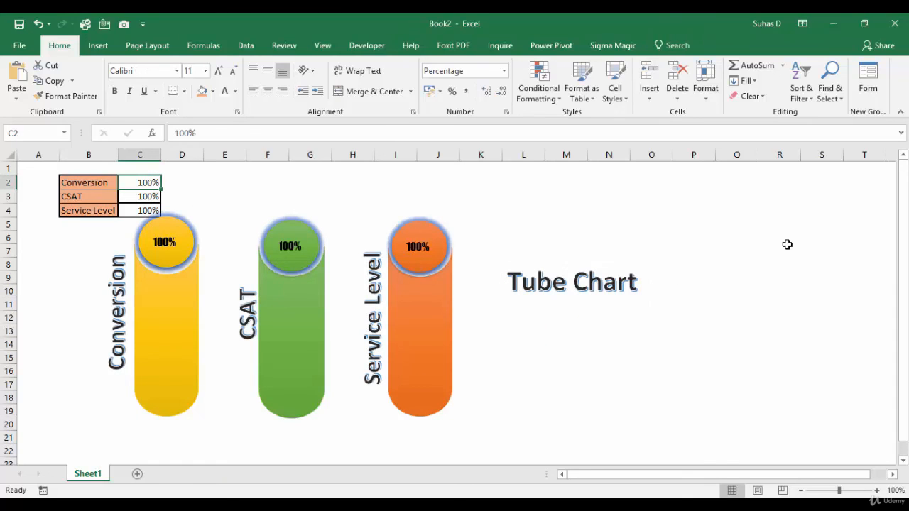
type("50")
key("Return")
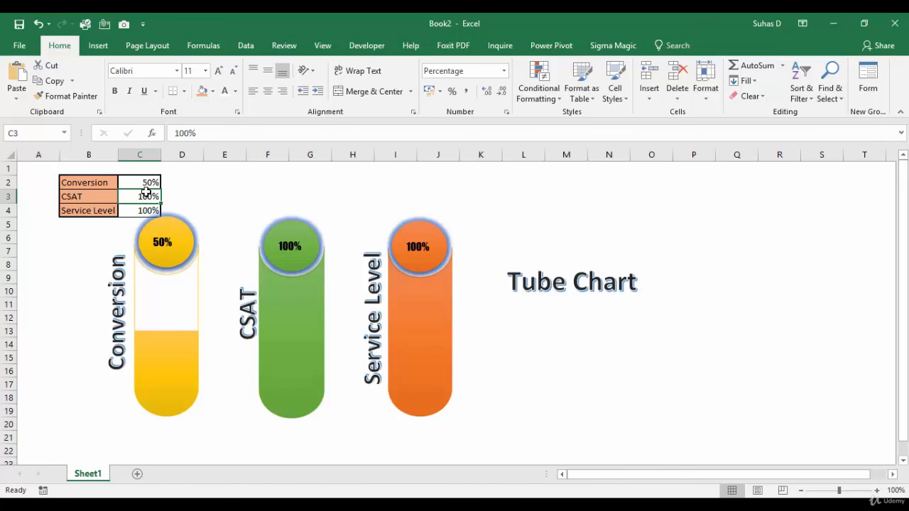
type("60")
key("Return")
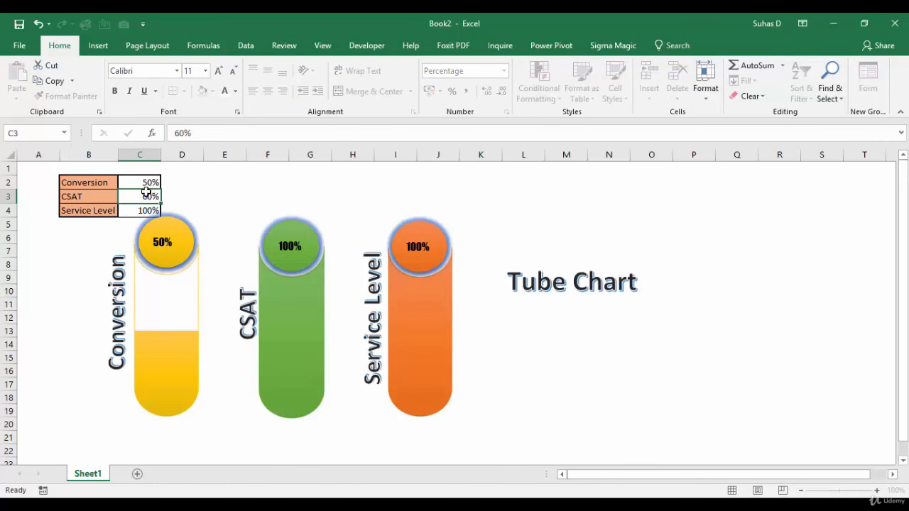